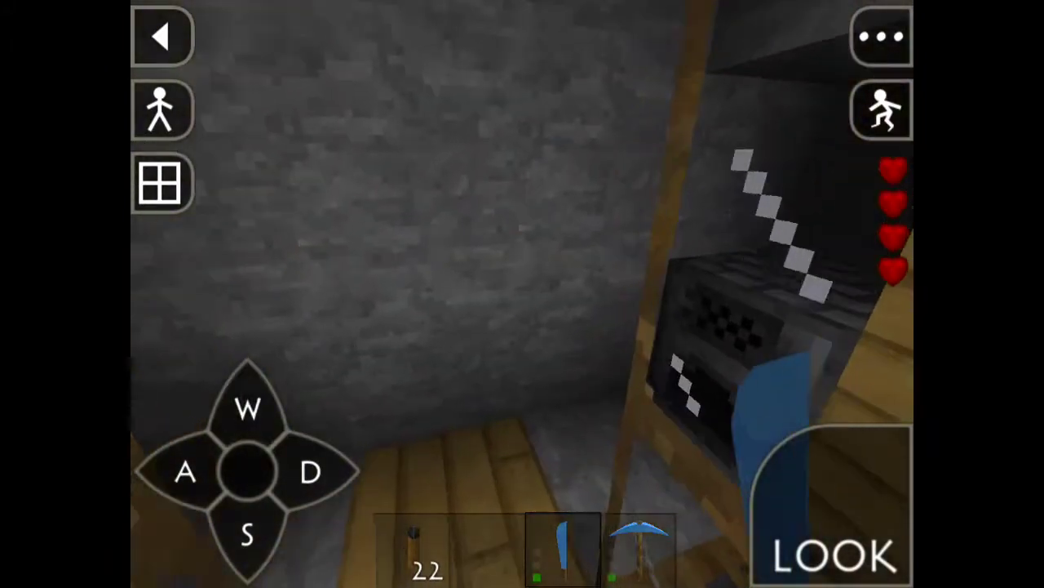
- Glance through the inventory and the chest's contents
key(e)
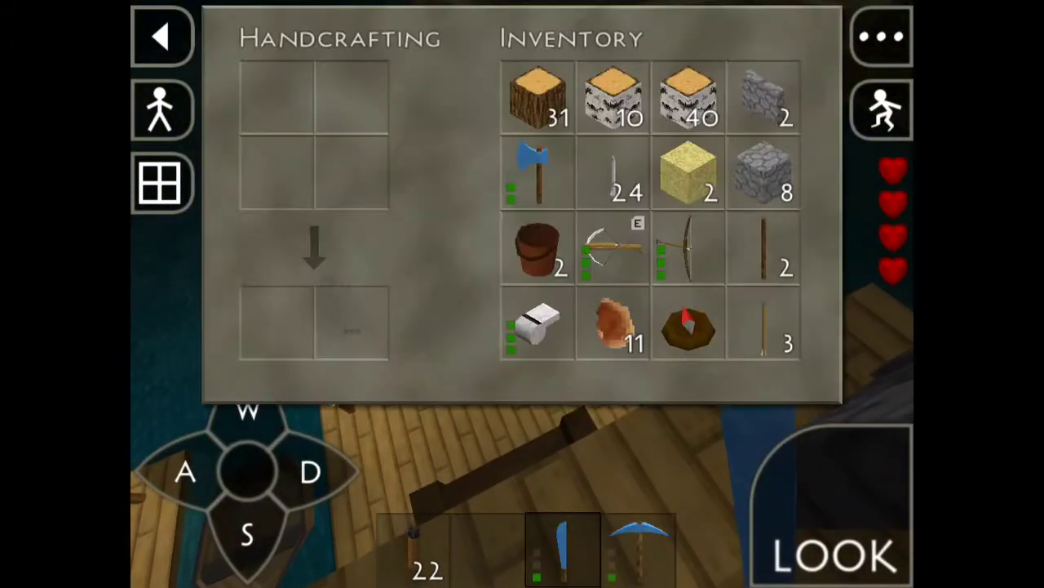
key(e)
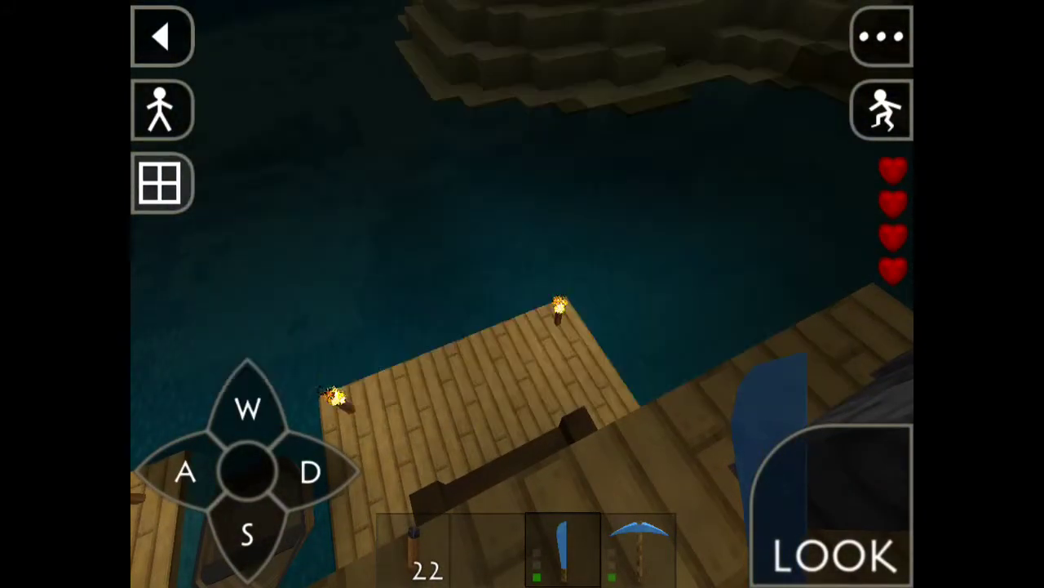
key(e)
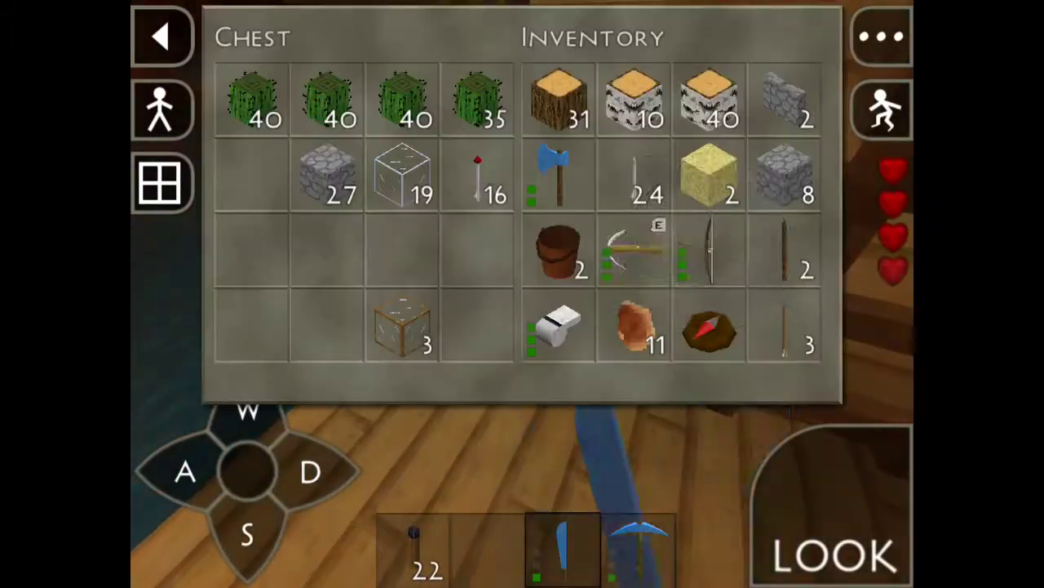
key(e)
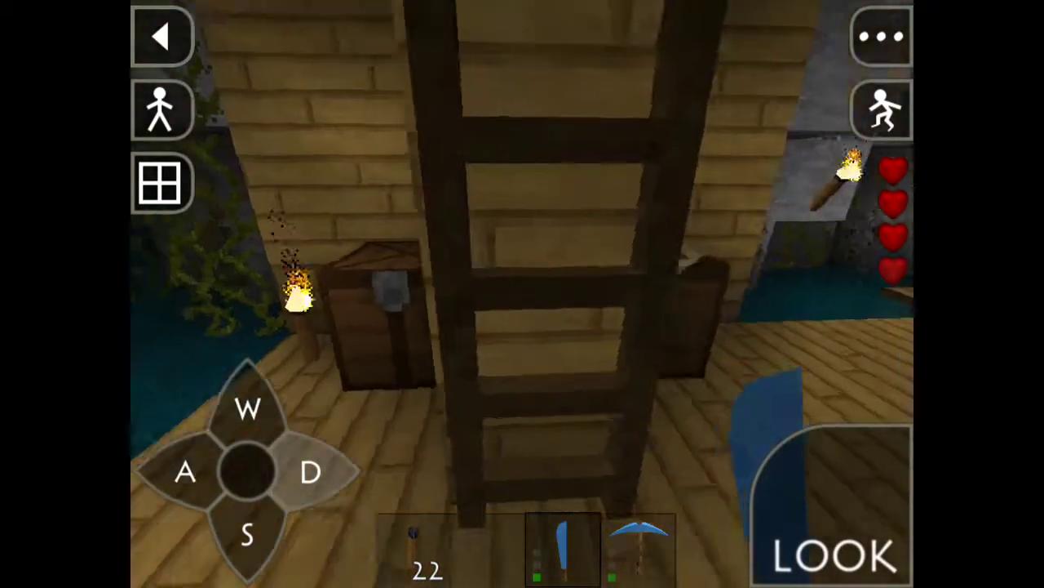
- Craft three birch logs into planks and move the 16 wooden slabs to the hotbar
key(e)
key(XF86AudioRaiseVolume)
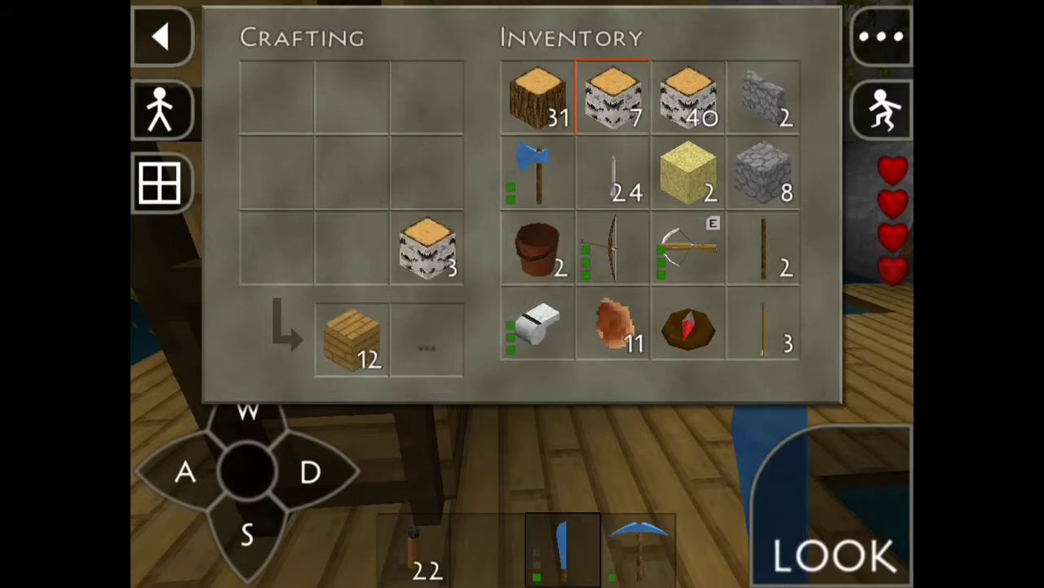
drag(350, 339, 277, 245)
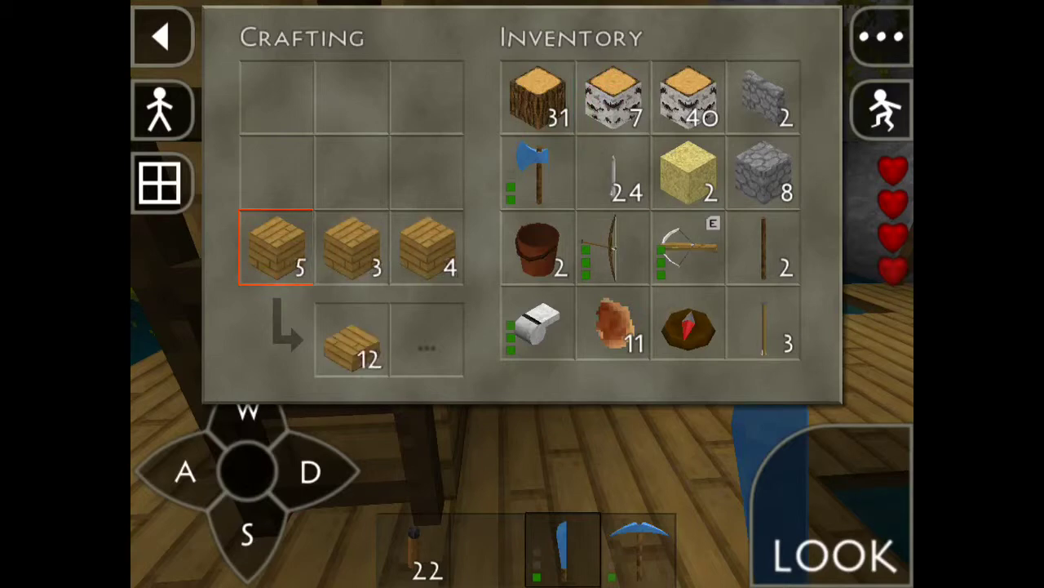
drag(469, 481, 490, 551)
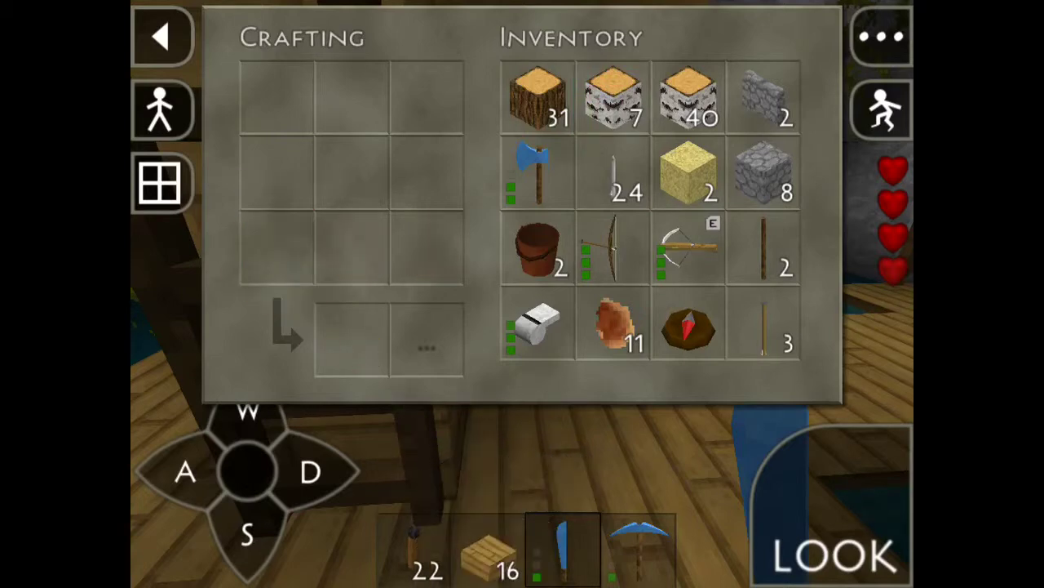
- Hold the wooden slabs and sneak-place the first ones past the dock edge over water
click(162, 36)
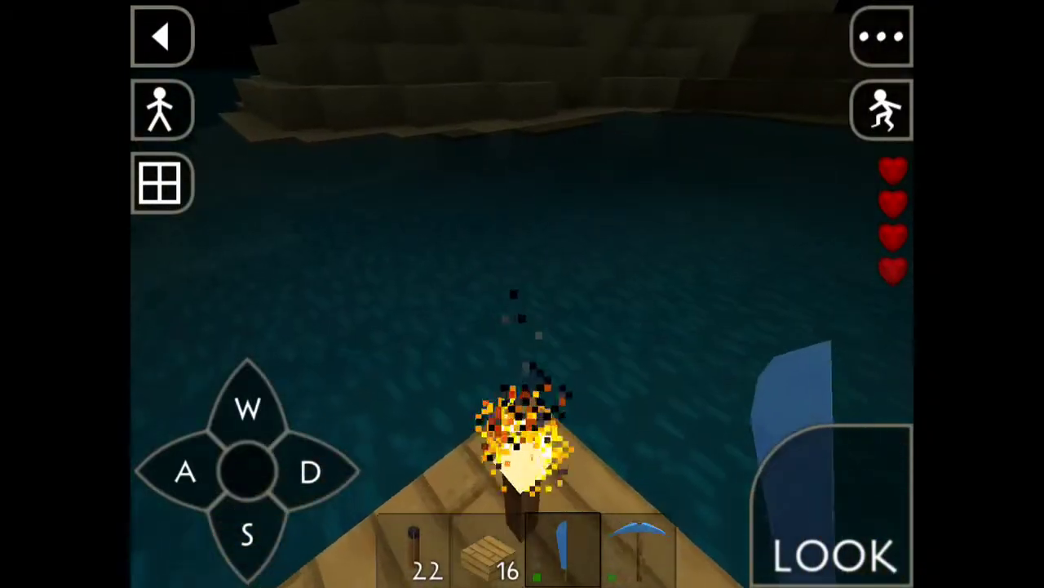
click(488, 549)
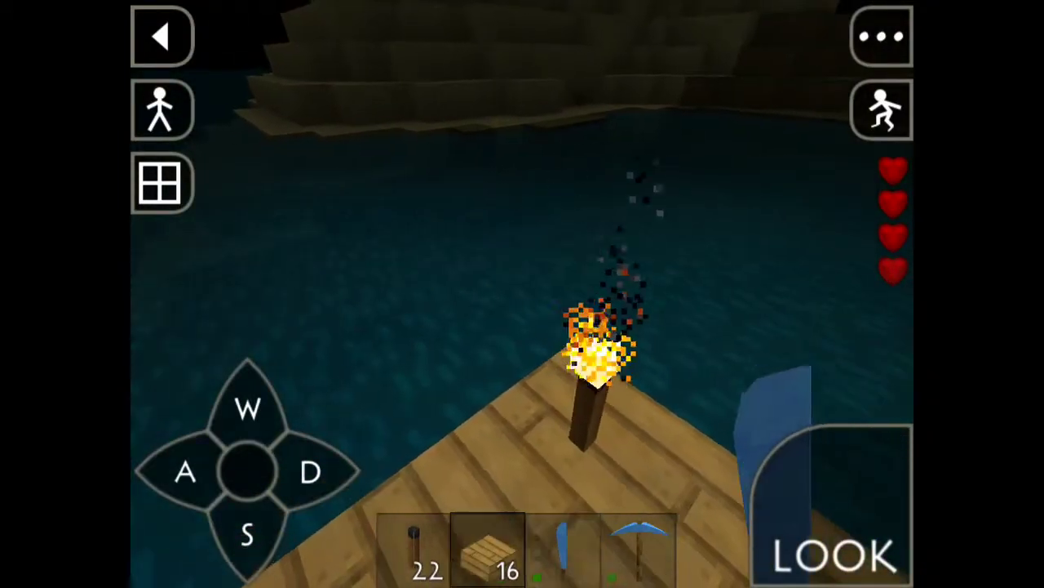
click(248, 408)
click(881, 110)
click(881, 109)
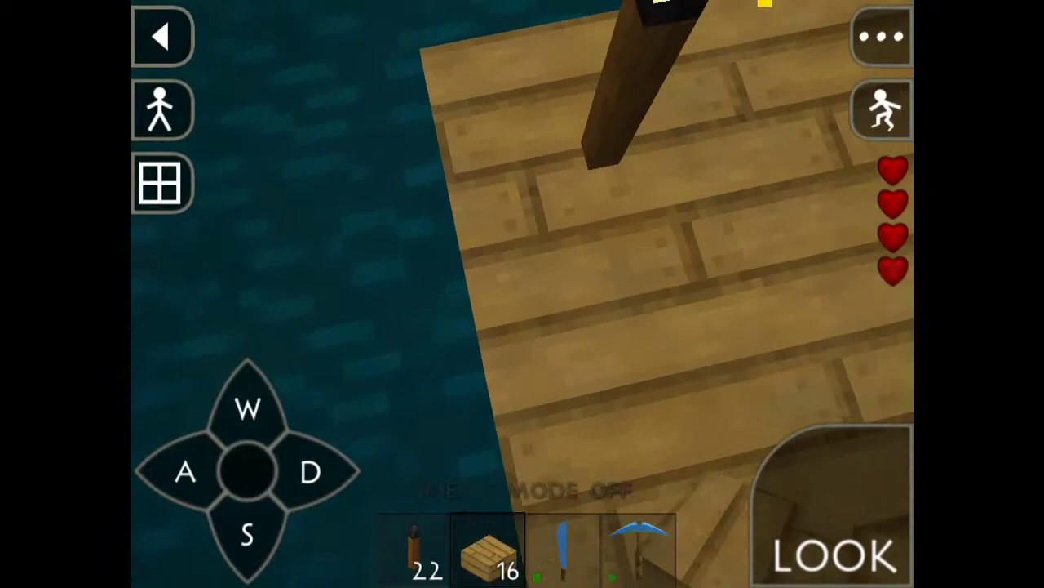
click(563, 195)
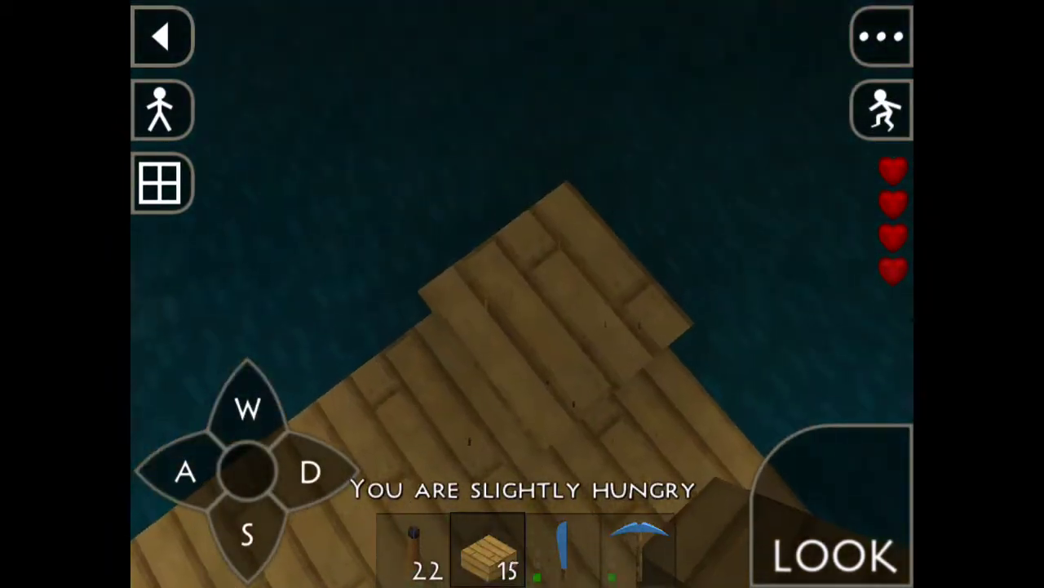
click(882, 110)
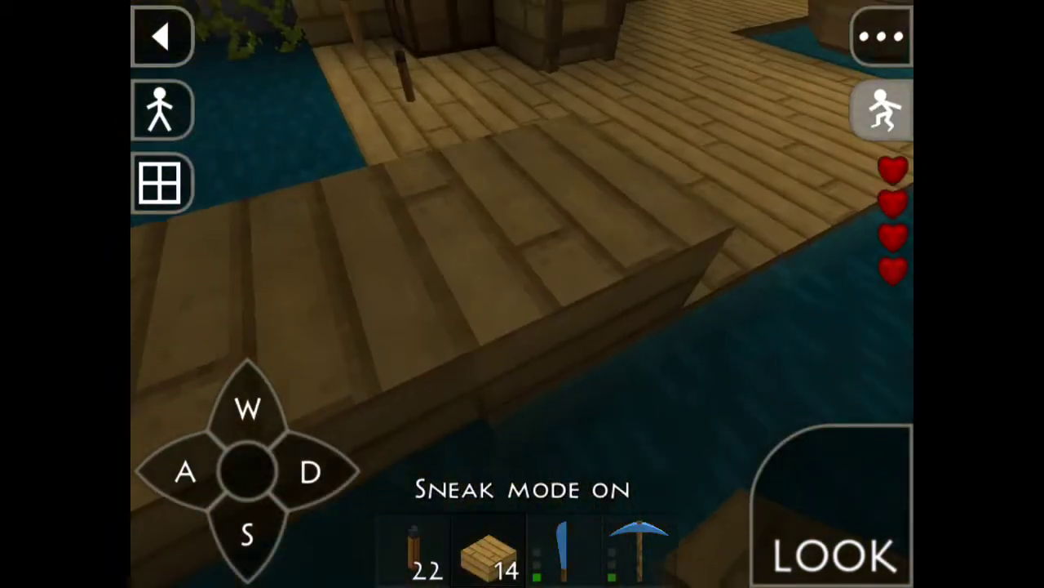
click(531, 392)
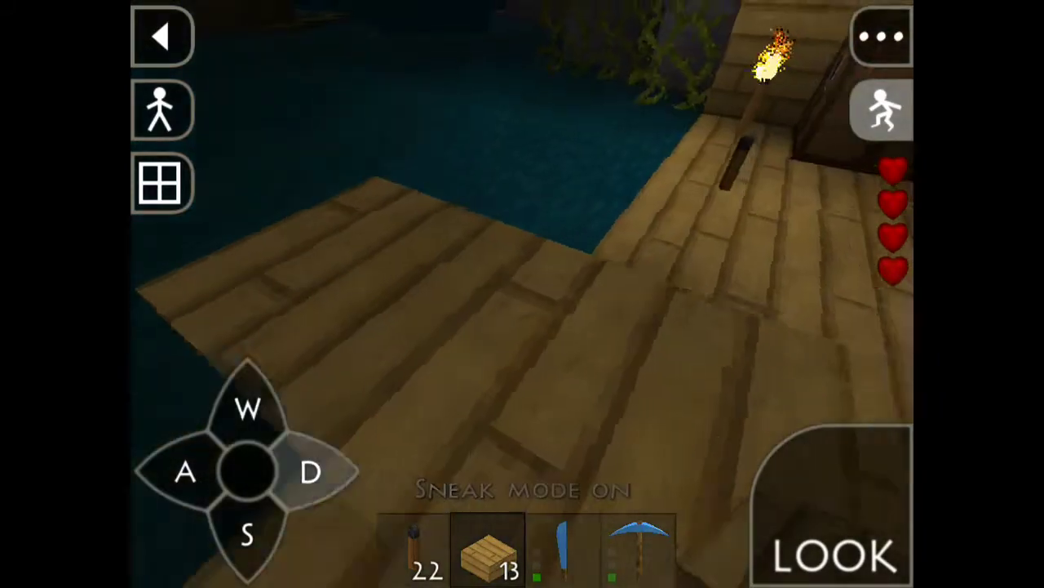
click(248, 408)
- Pick up the dock's end torch and move across the new slabs
click(881, 109)
drag(490, 327, 734, 326)
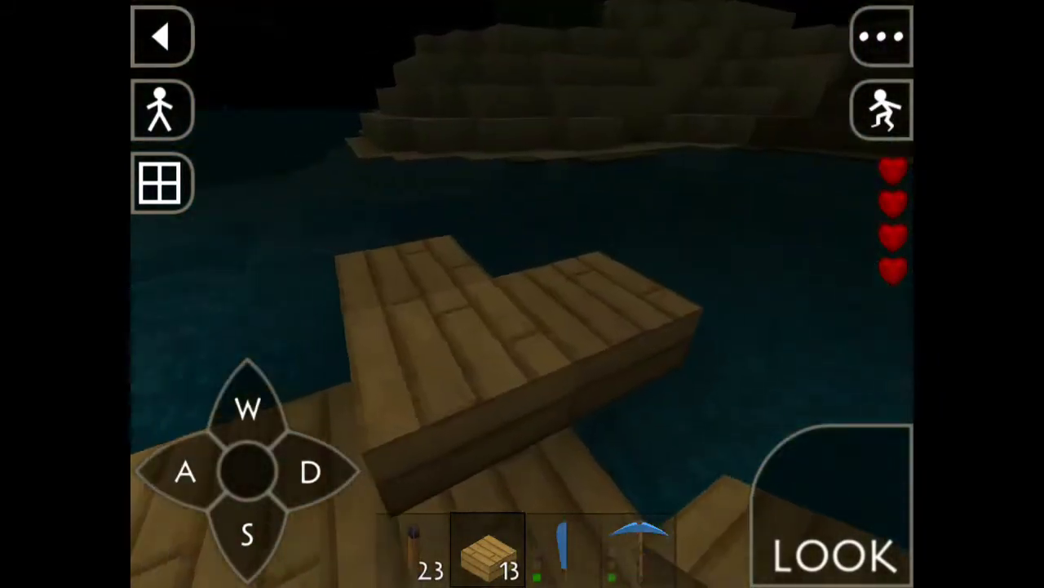
drag(571, 286, 449, 285)
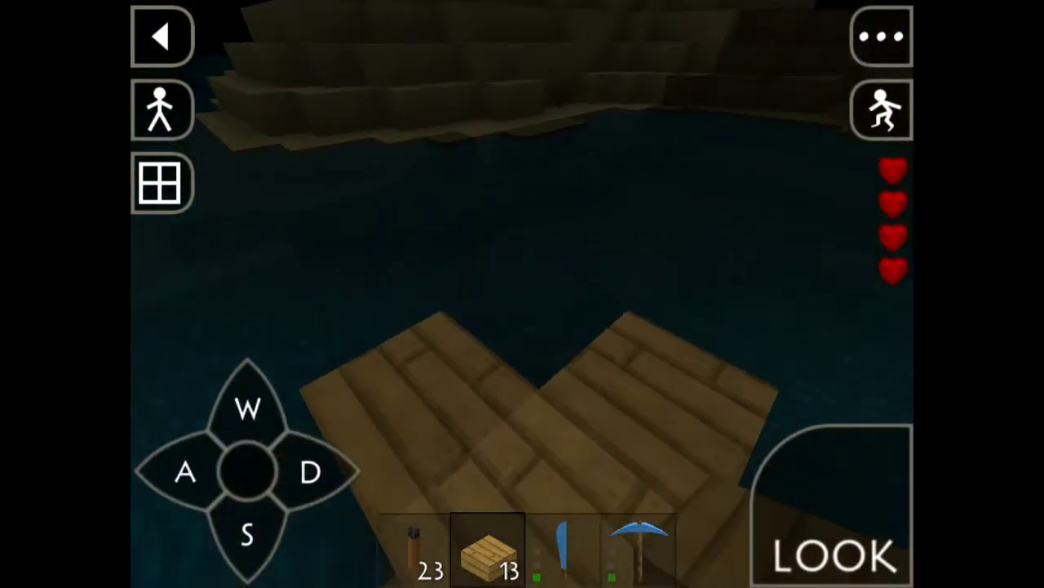
click(310, 471)
drag(571, 245, 572, 327)
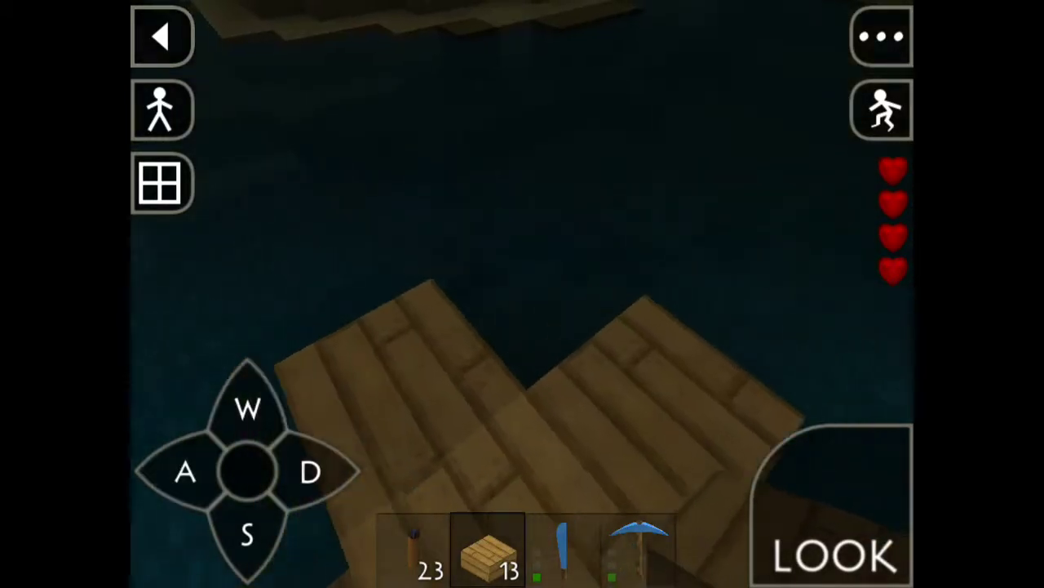
click(310, 472)
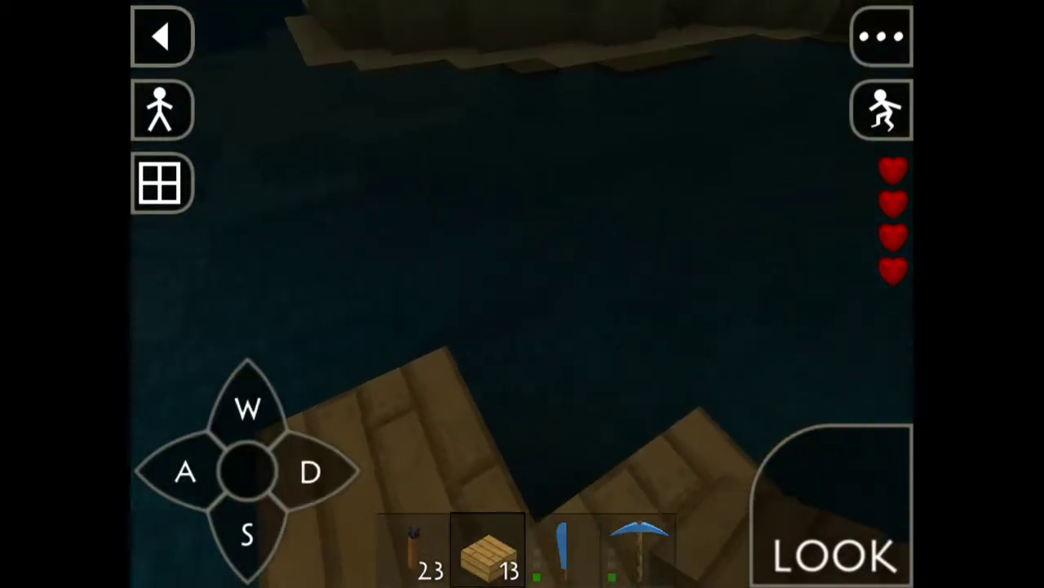
click(185, 472)
mouse_move(833, 506)
mouse_down()
mouse_move(816, 457)
mouse_move(840, 497)
mouse_move(890, 510)
mouse_up()
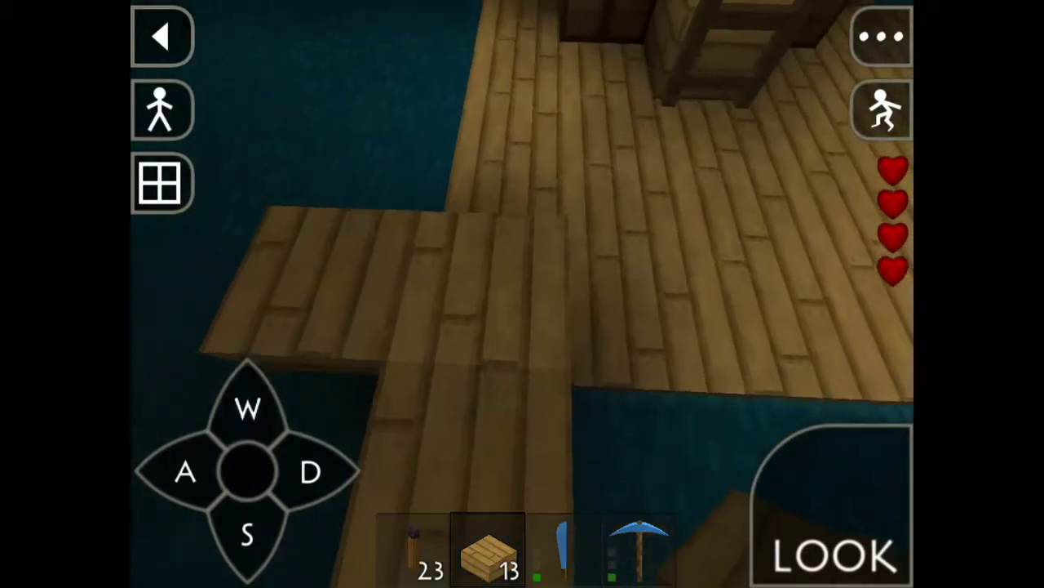
- Place more slabs at the walkway's edge over the water
click(310, 472)
click(677, 187)
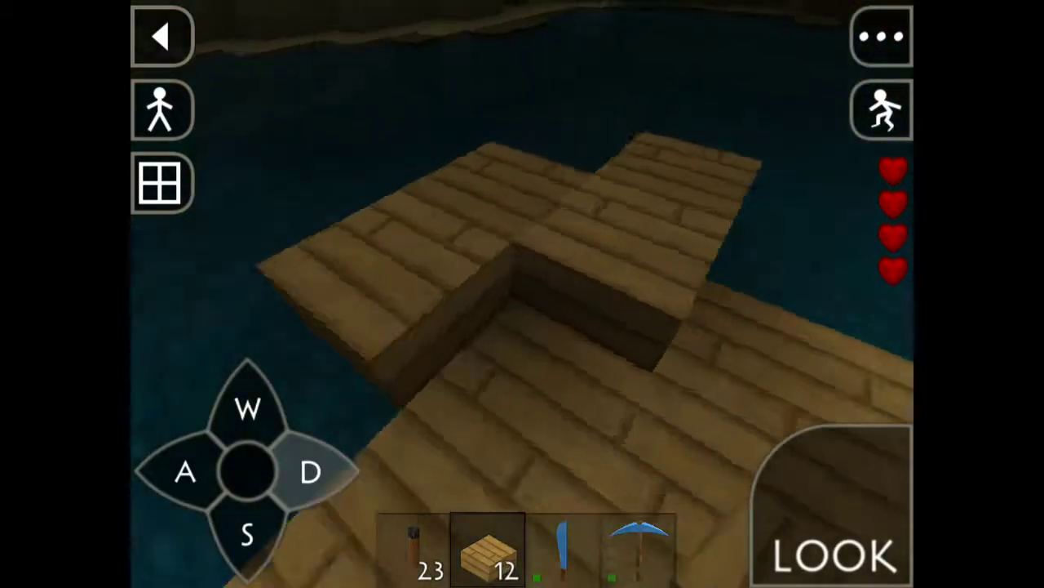
click(791, 318)
drag(816, 490, 849, 457)
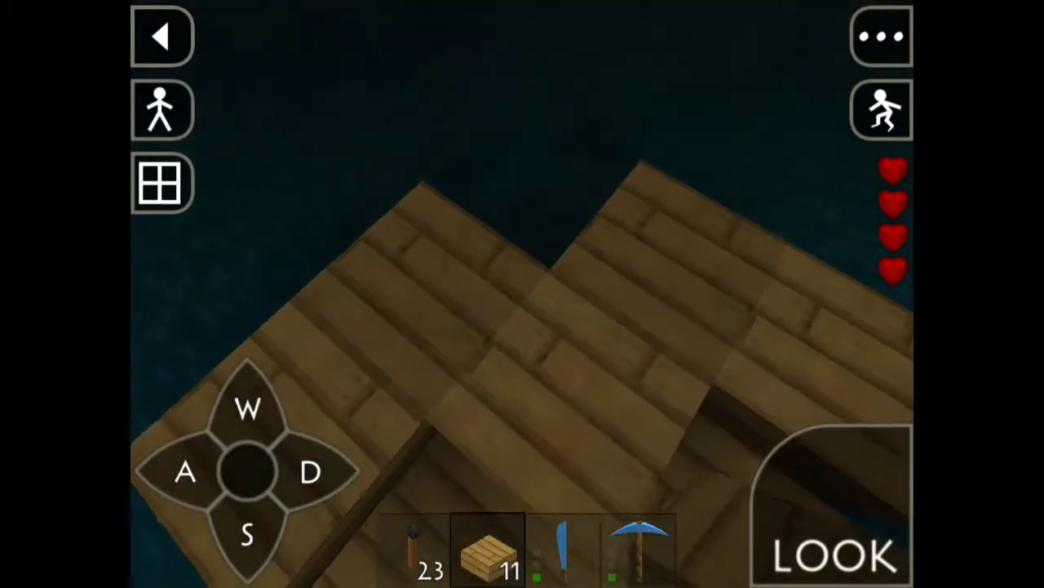
click(881, 109)
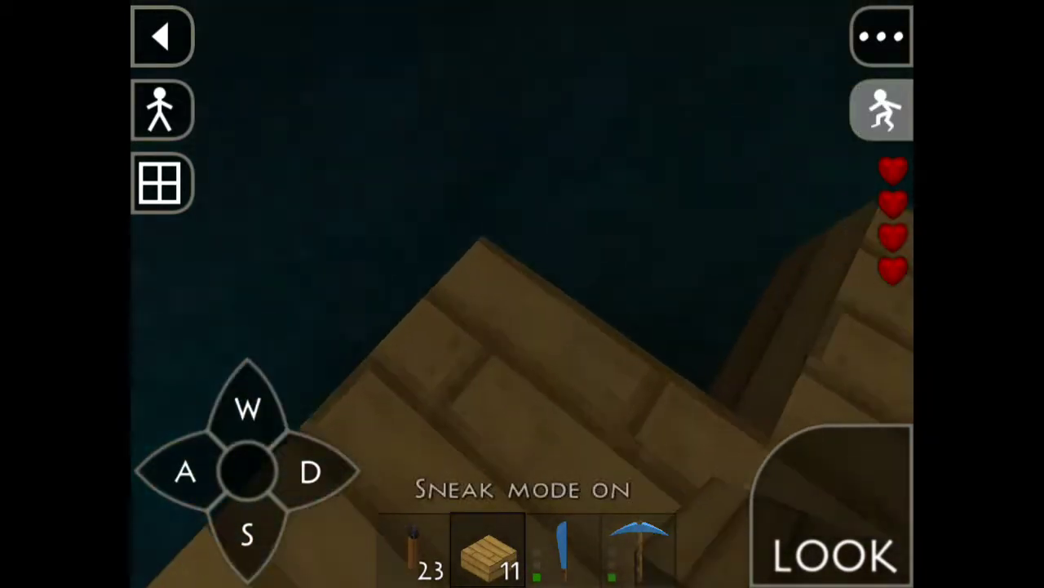
mouse_move(816, 490)
mouse_down()
mouse_move(849, 465)
mouse_move(840, 522)
mouse_up()
click(571, 245)
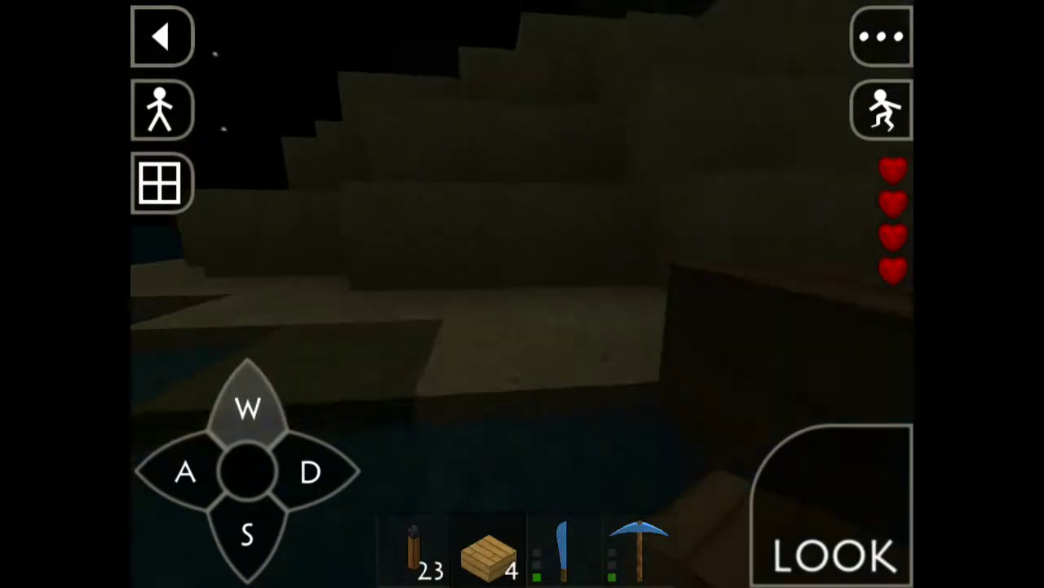
- Lay more slabs along the walkway toward the cliff shore
mouse_move(735, 327)
mouse_down()
mouse_move(653, 343)
mouse_move(489, 326)
mouse_up()
click(522, 294)
click(186, 471)
click(248, 408)
click(186, 471)
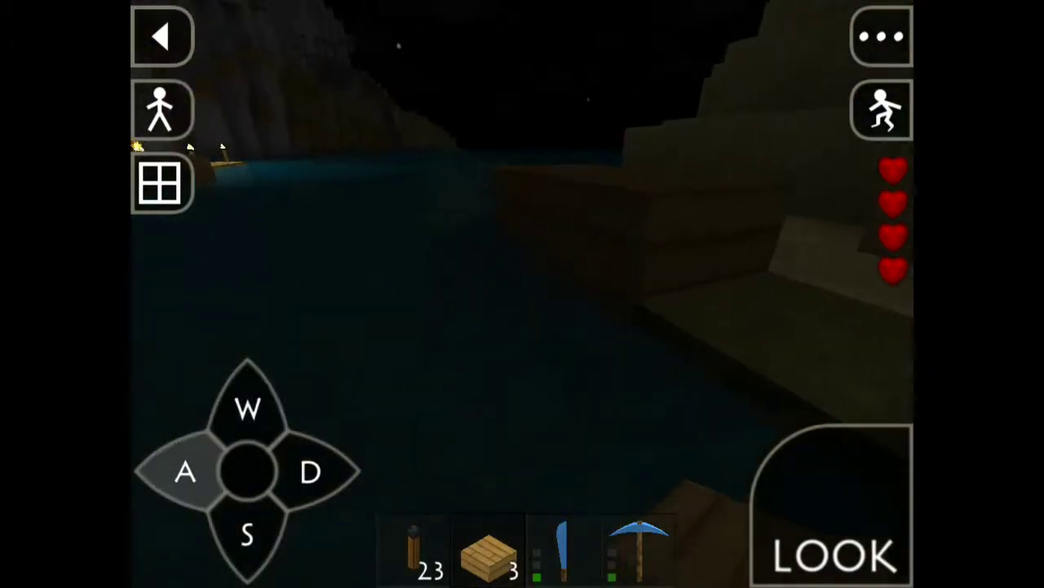
click(311, 471)
drag(572, 326, 735, 327)
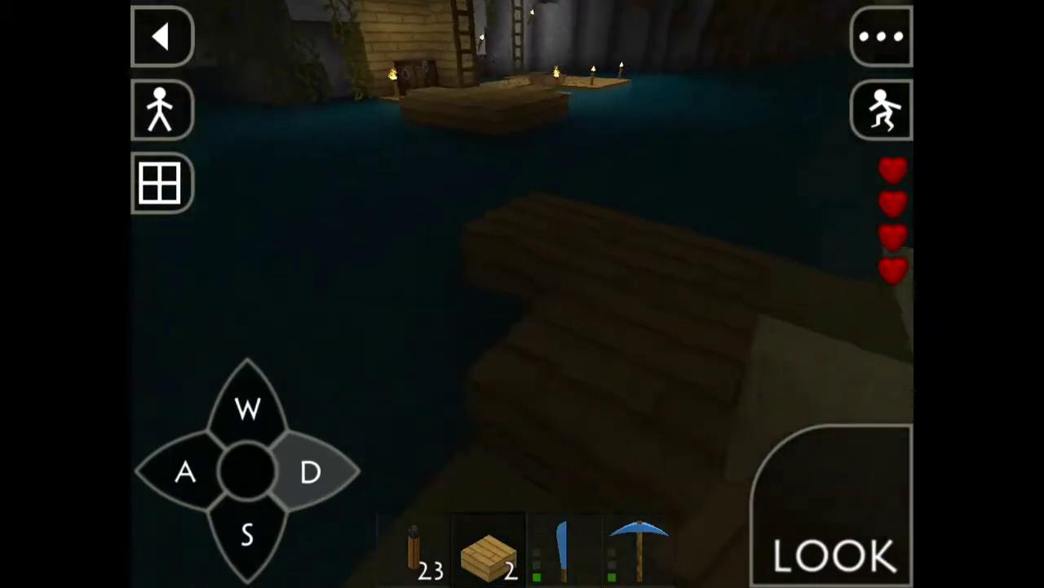
mouse_move(571, 245)
mouse_down()
mouse_move(571, 367)
mouse_move(571, 245)
mouse_up()
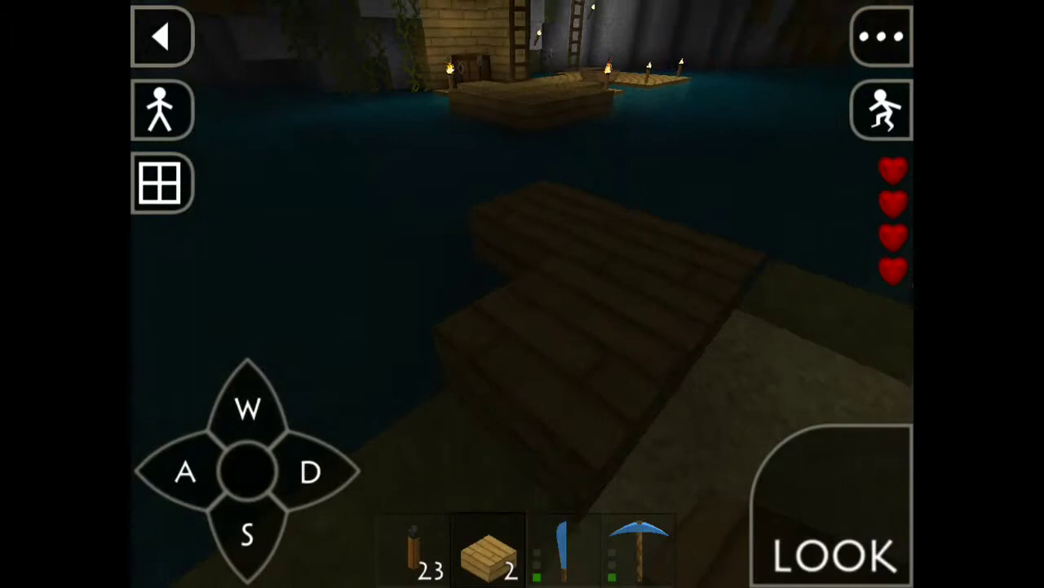
- Lay the last slab and swim back to the dockside house
key(w)
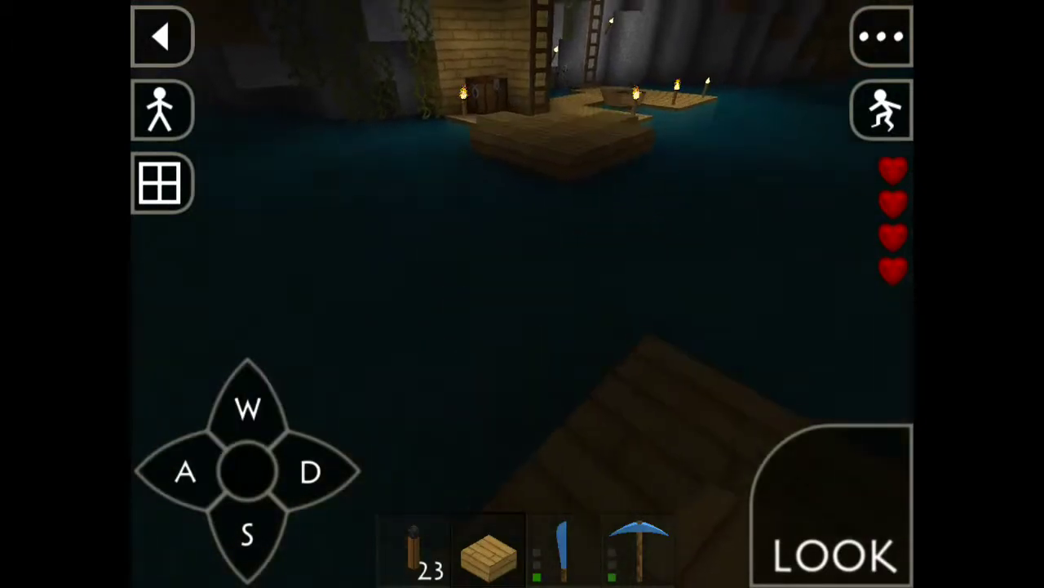
key(d)
key(w)
key(shift)
key(w)
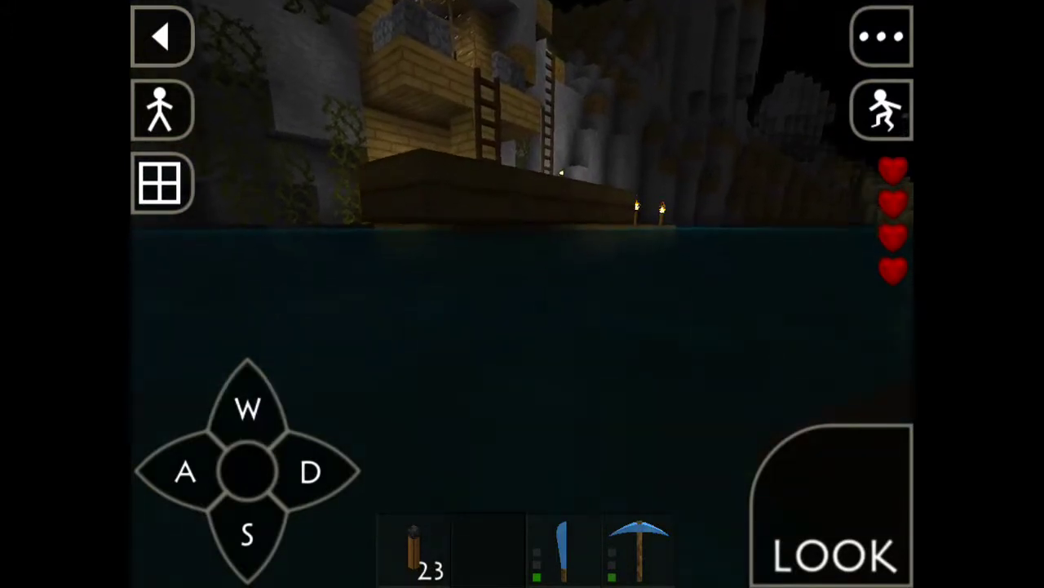
key(w)
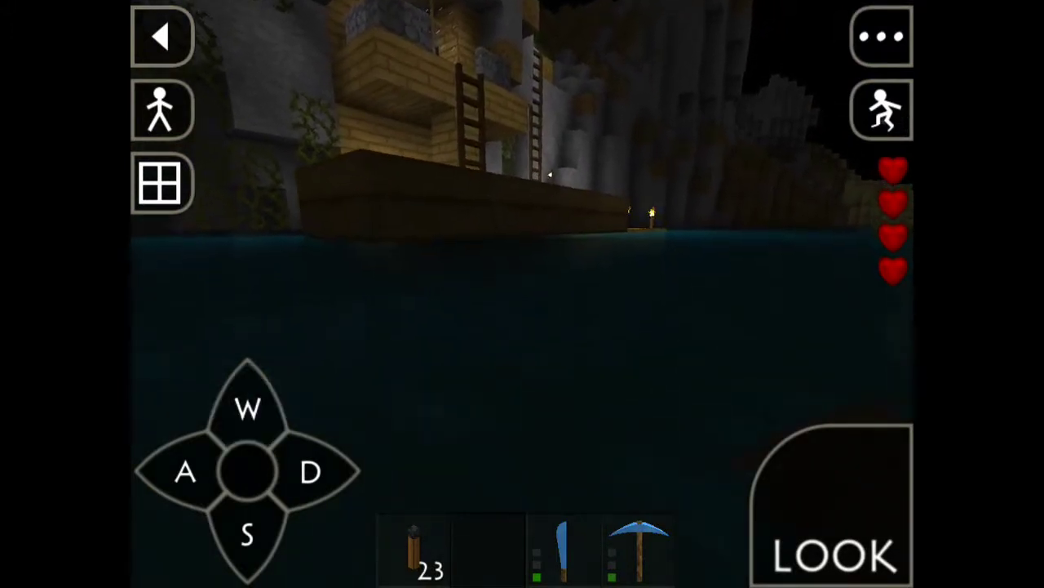
key(e)
key(e)
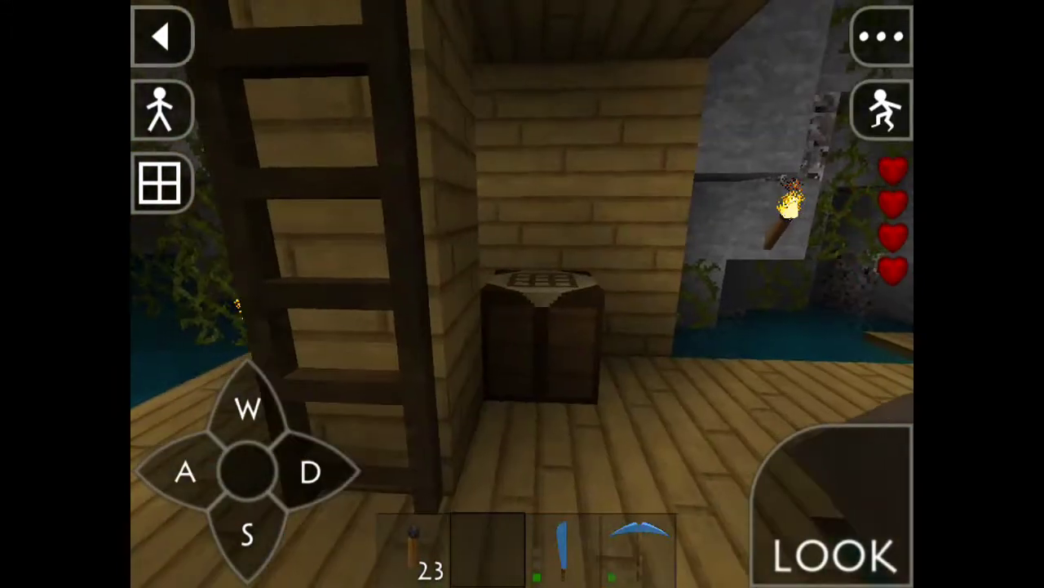
- Craft birch logs into planks at the crafting table and collect the 16-piece stack
click(544, 314)
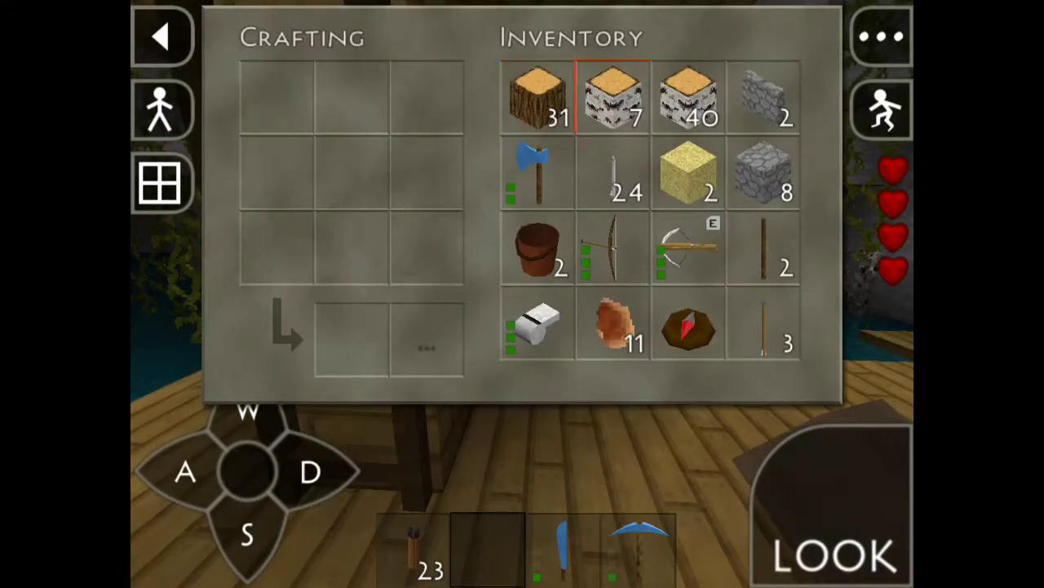
click(351, 339)
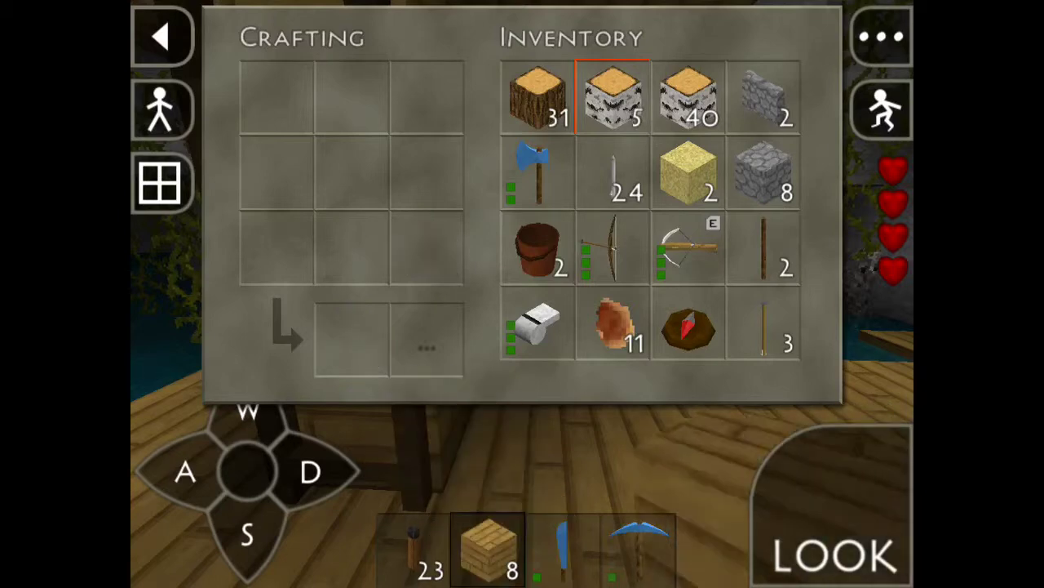
drag(276, 247, 351, 246)
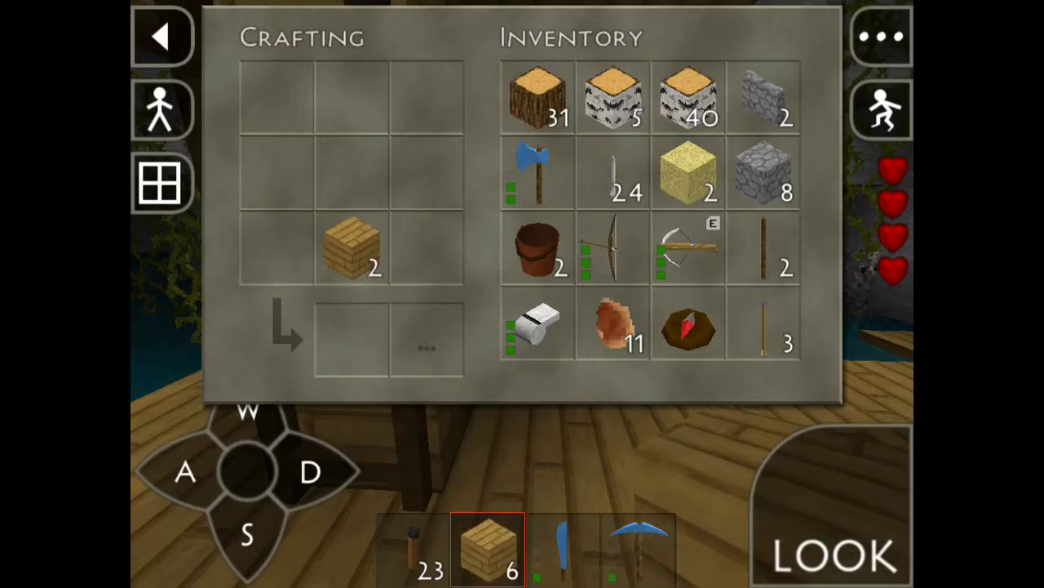
click(351, 247)
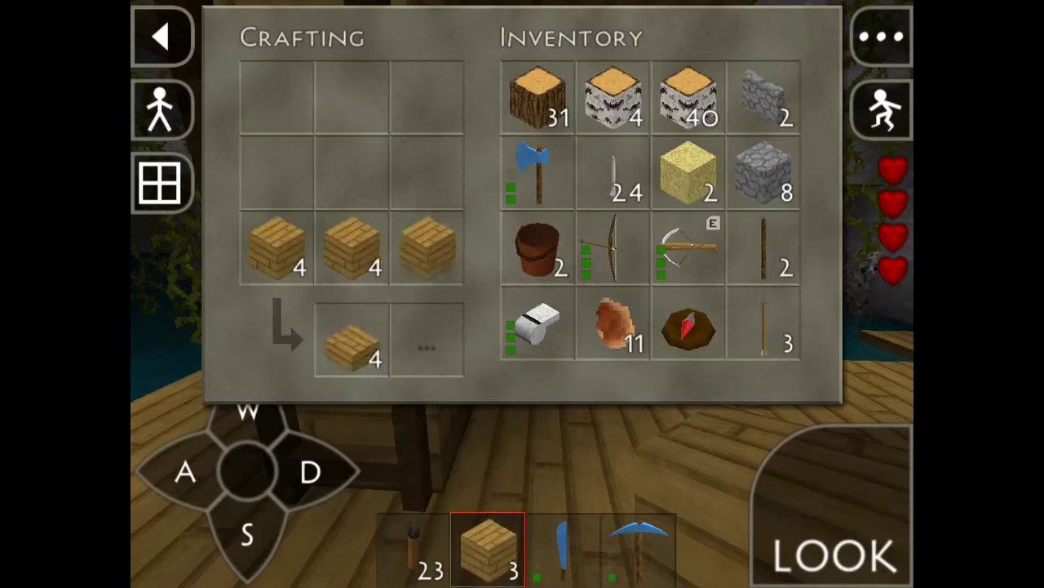
click(351, 338)
- Crouch at the dock edge and place the first planks along it
click(161, 181)
drag(572, 326, 408, 310)
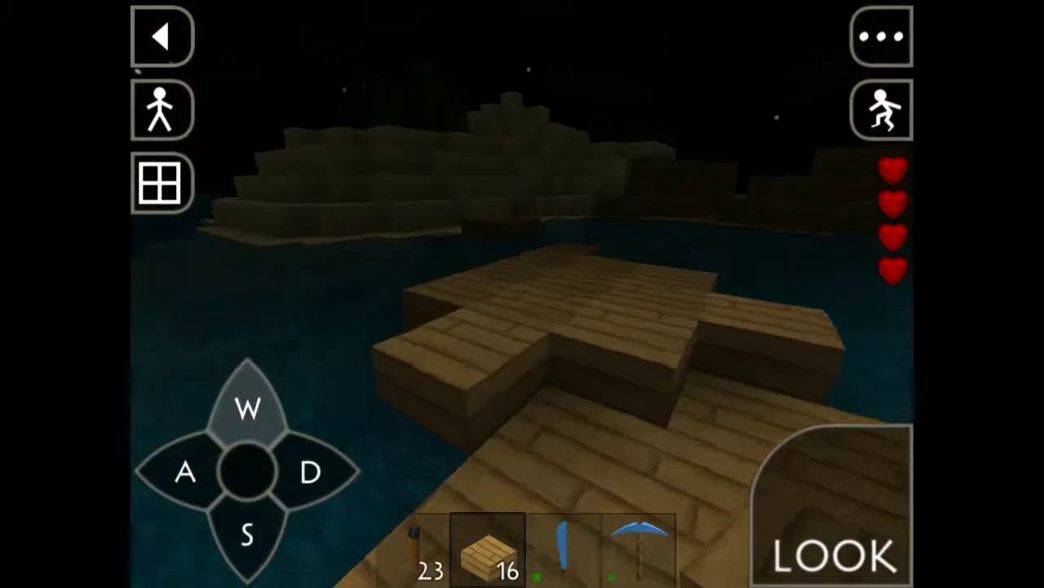
click(881, 110)
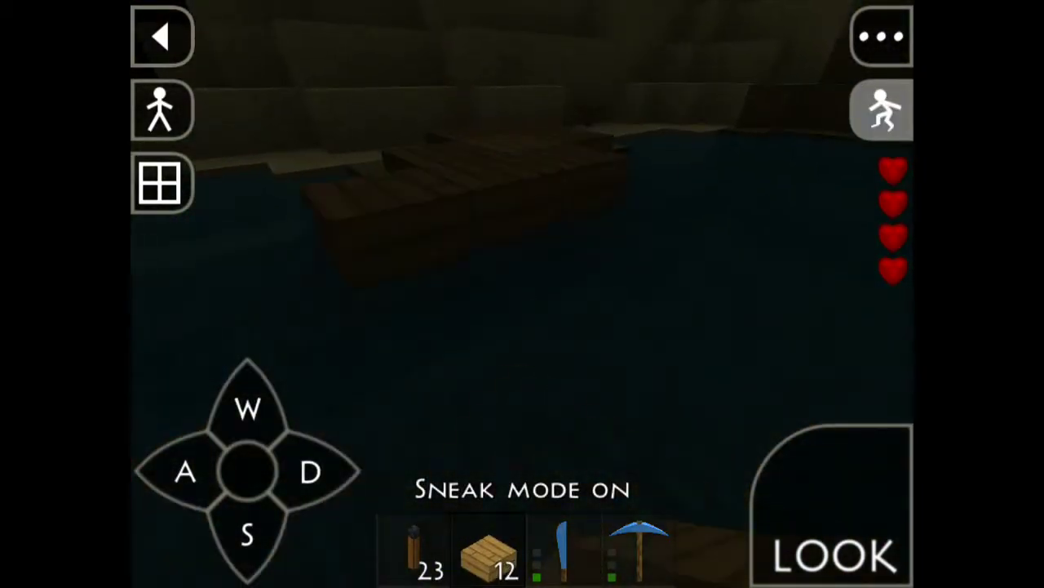
click(522, 367)
click(523, 367)
click(571, 343)
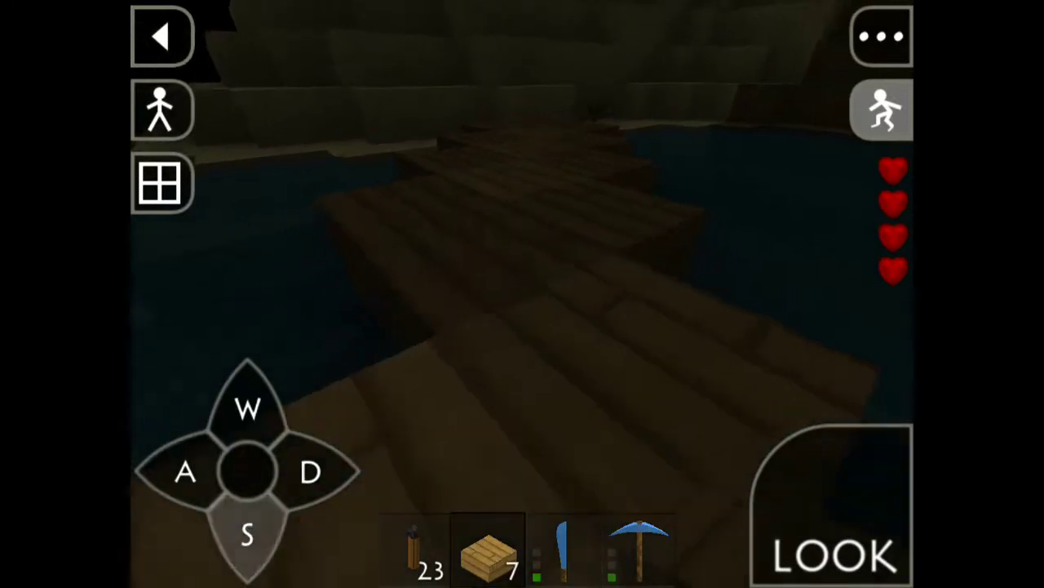
click(523, 367)
- Extend the dock with more planks until the stack runs out
click(881, 110)
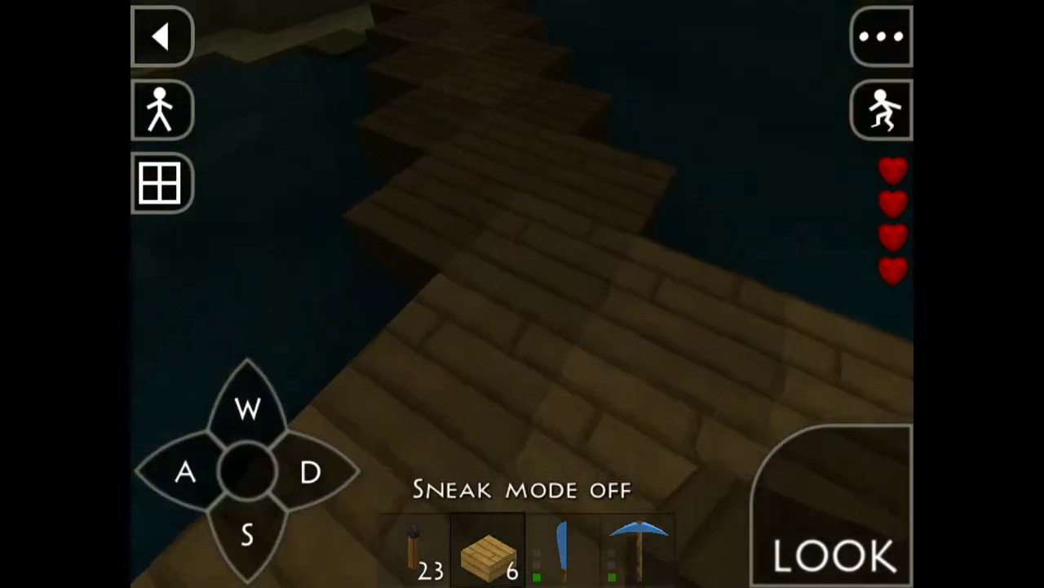
click(522, 367)
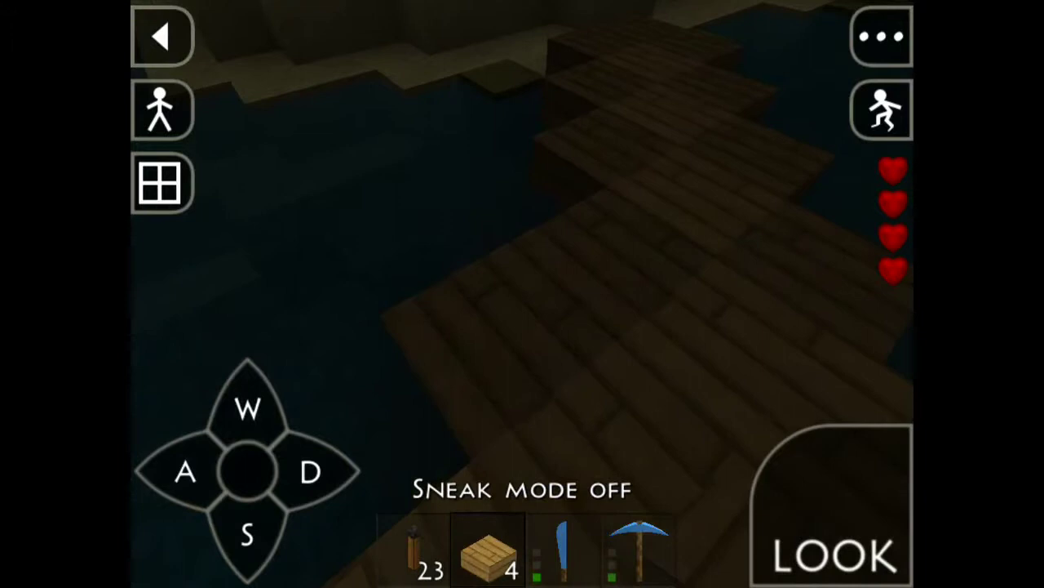
click(523, 367)
click(522, 368)
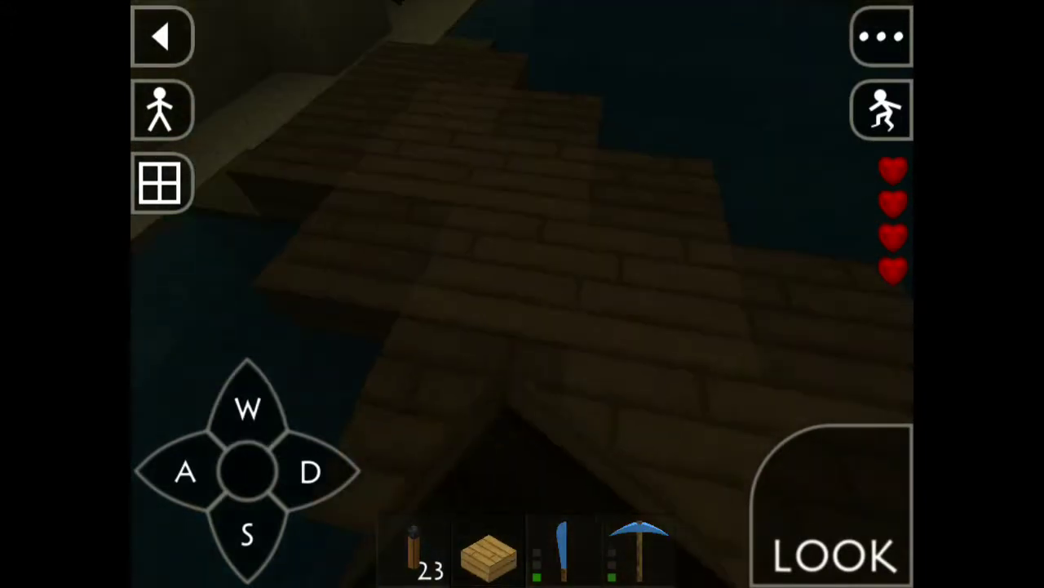
click(310, 472)
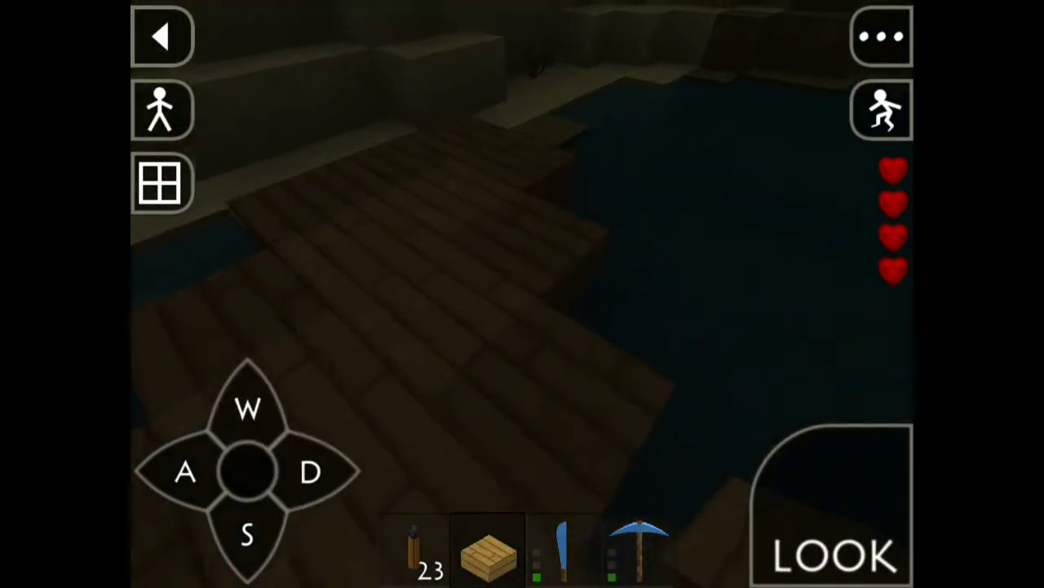
click(481, 432)
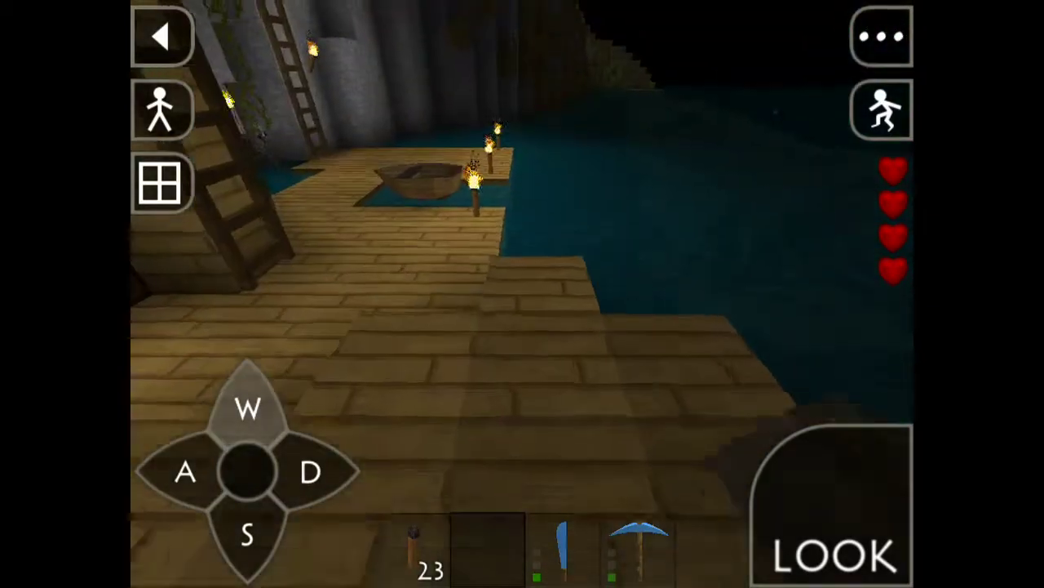
click(249, 408)
- Craft more planks from a birch log in the crafting grid
click(160, 183)
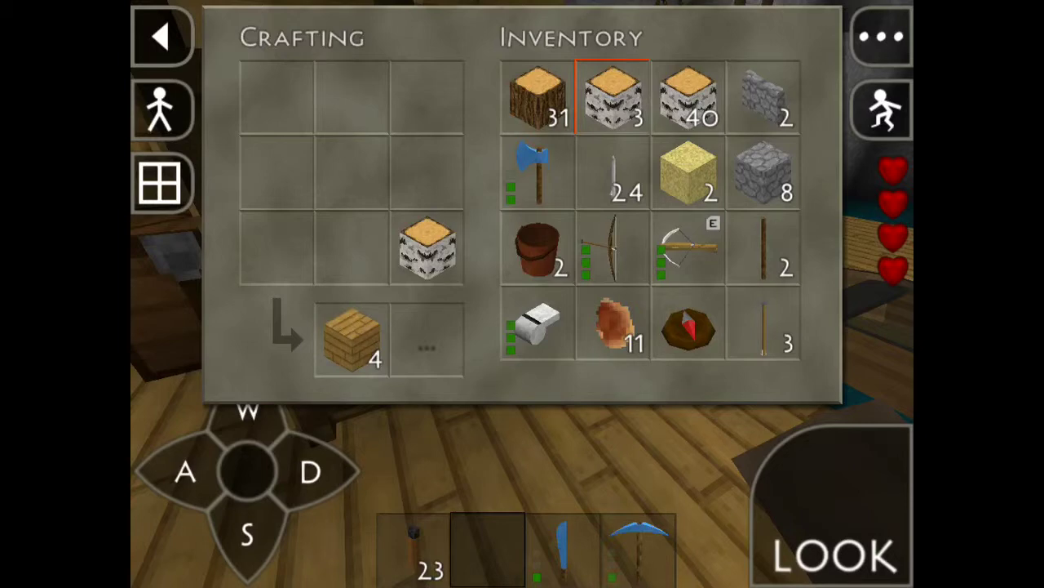
drag(487, 547, 352, 247)
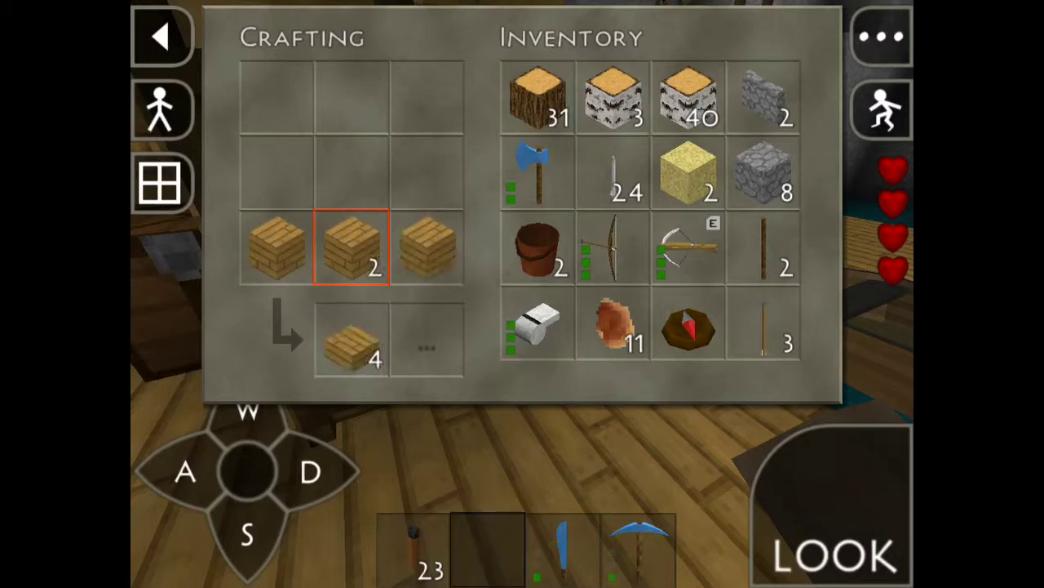
click(160, 36)
- Place the remaining planks along the dock
mouse_move(832, 489)
mouse_down()
mouse_move(783, 489)
mouse_move(824, 522)
mouse_up()
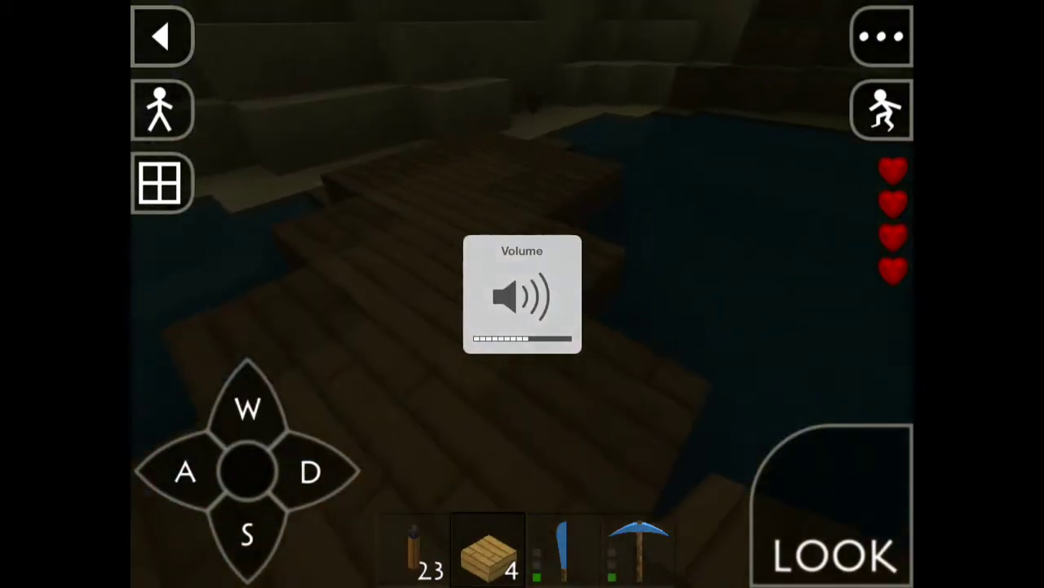
click(522, 343)
click(247, 532)
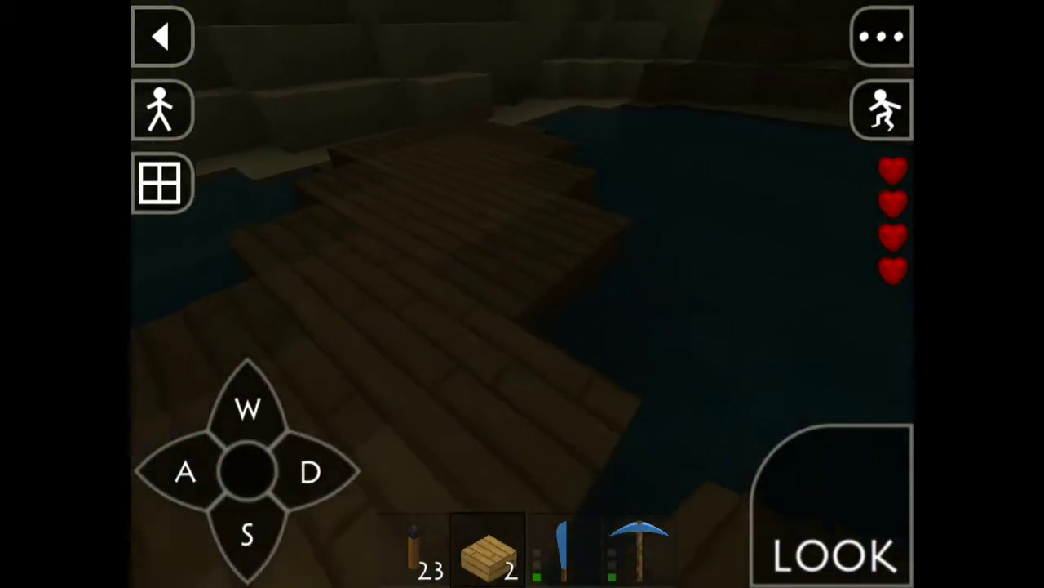
key(a)
key(w)
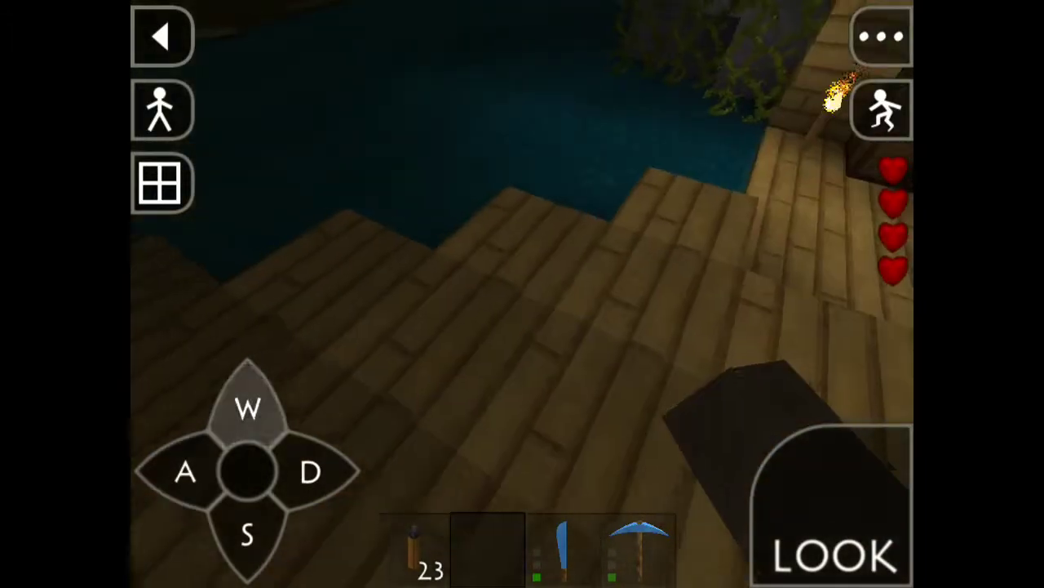
key(d)
key(e)
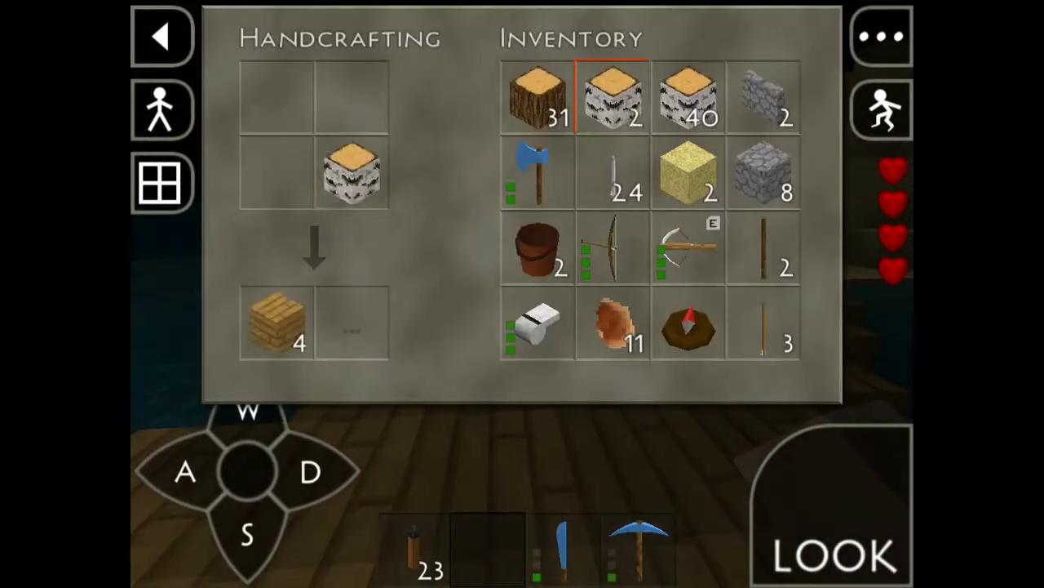
- Crouch at the platform edge and place planks out over the water
key(e)
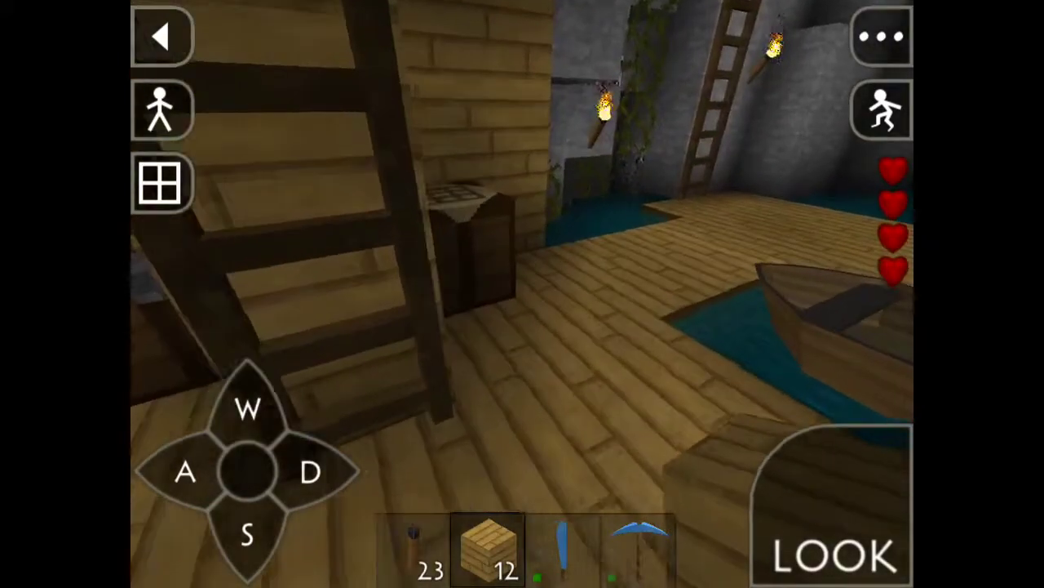
click(472, 245)
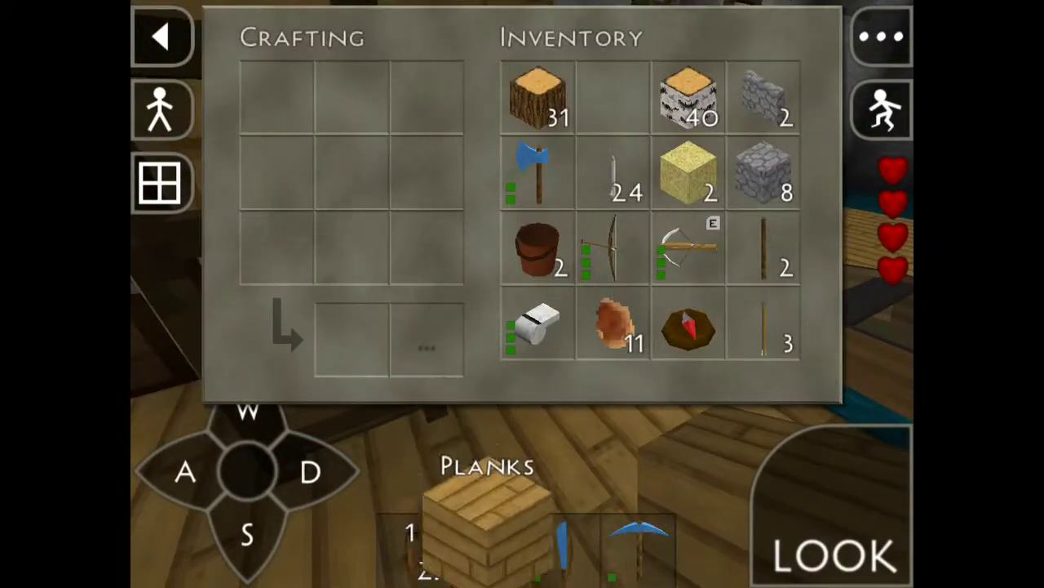
key(e)
key(shift)
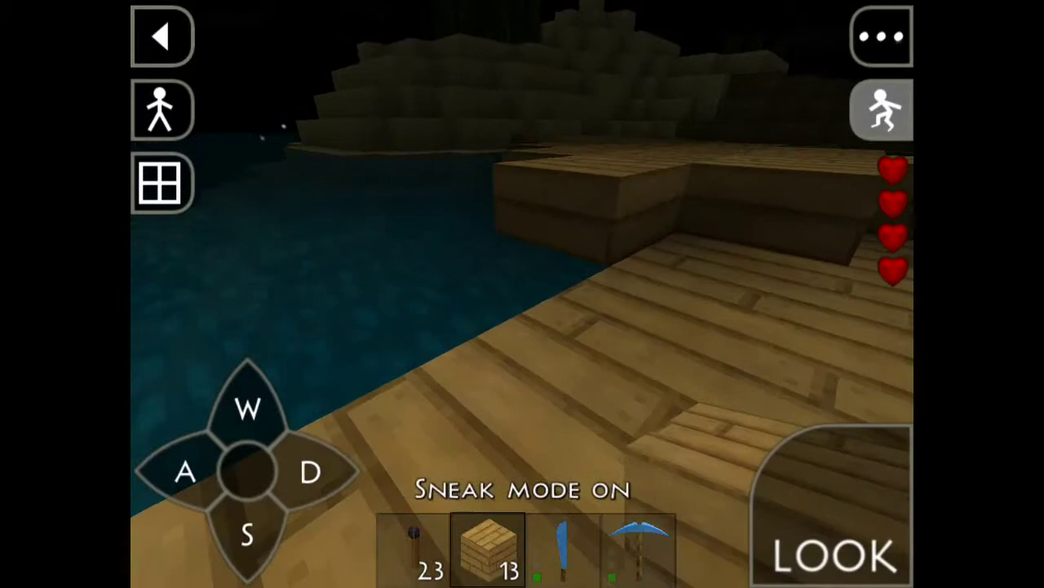
key(shift)
key(d)
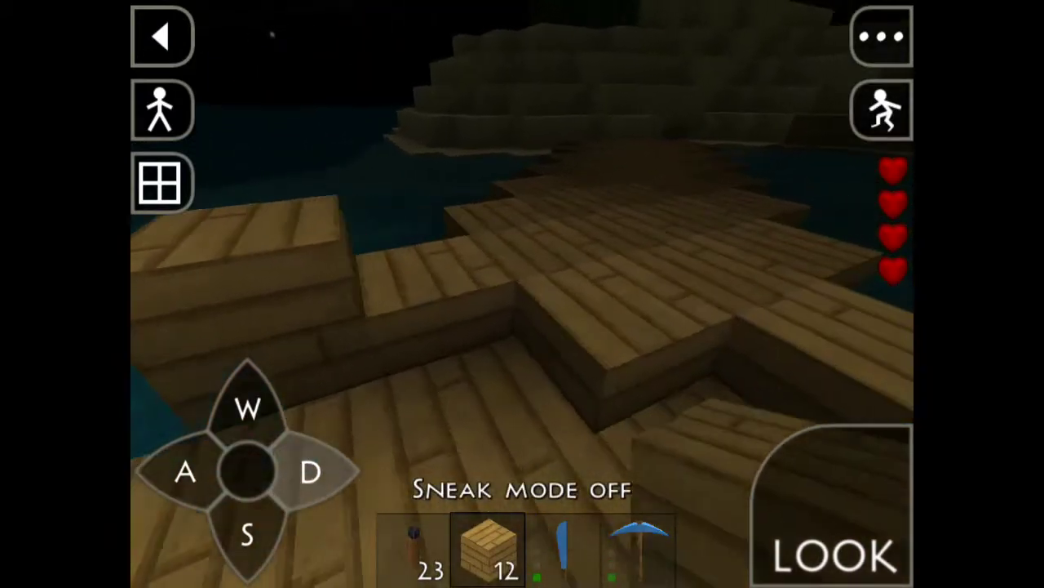
click(522, 293)
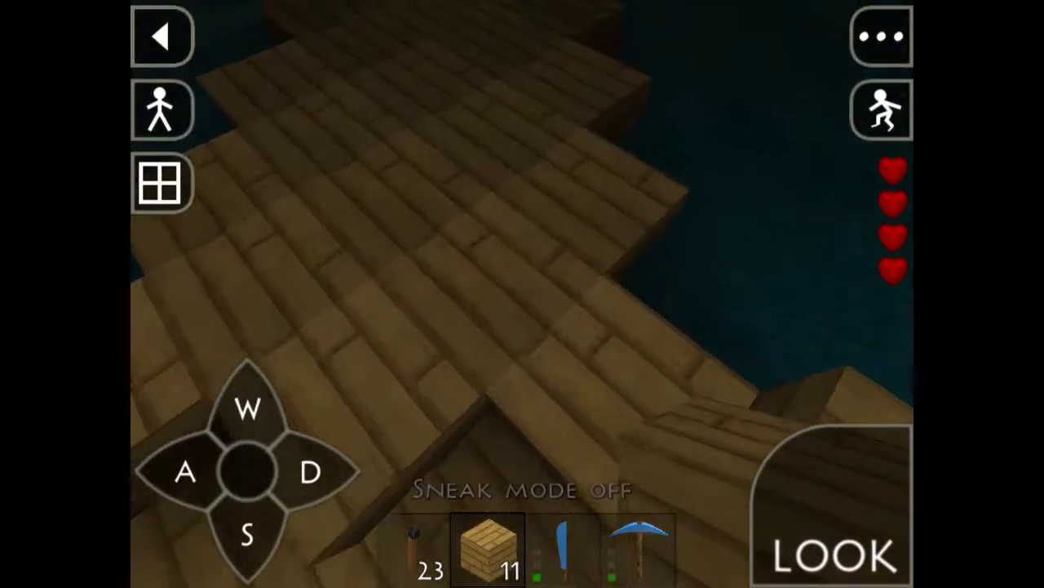
right_click(522, 294)
right_click(522, 294)
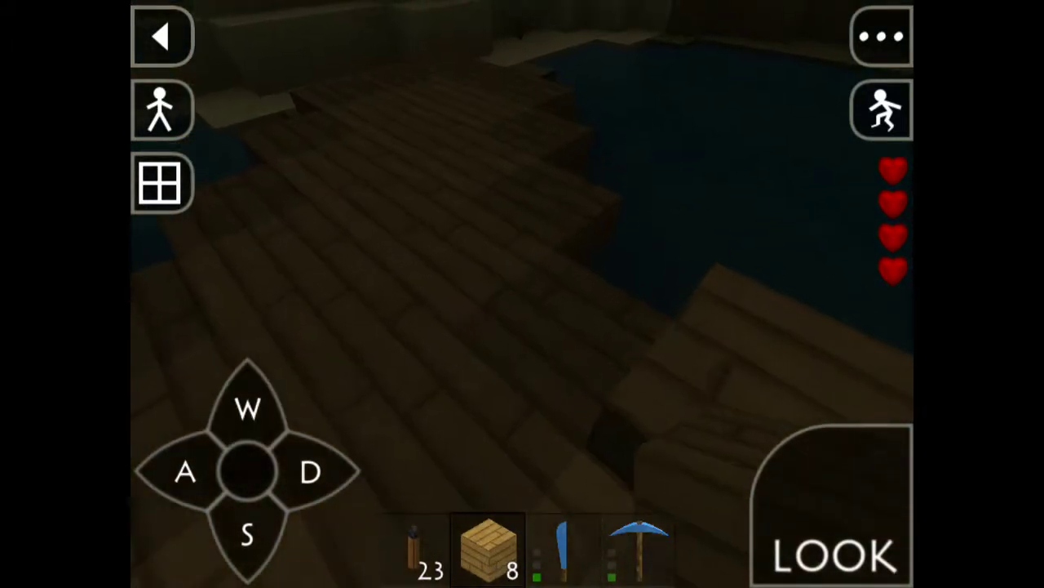
- Add more planks along the water edge to widen the platform
click(715, 285)
click(669, 327)
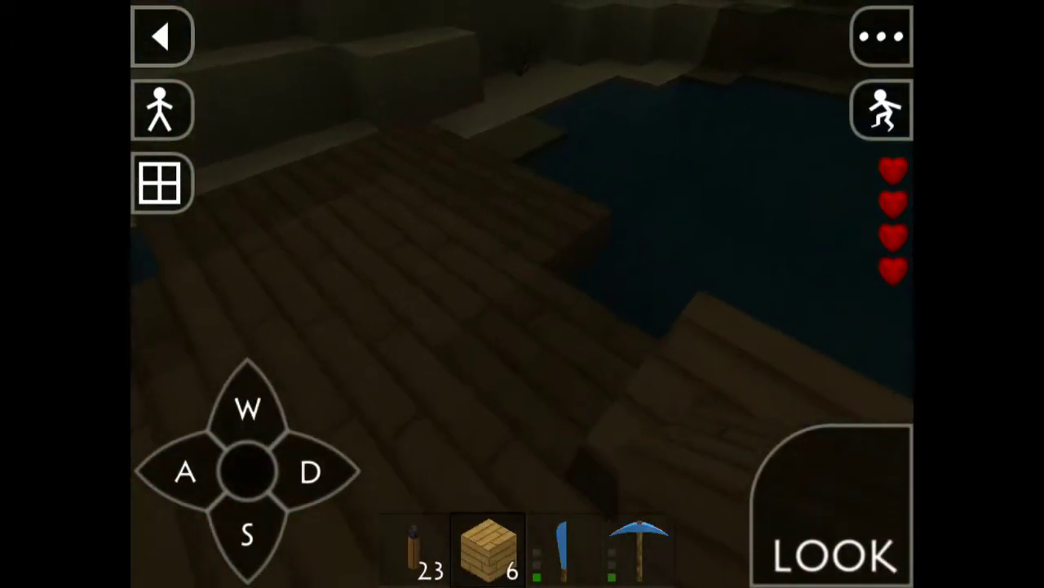
click(694, 212)
click(186, 472)
click(247, 408)
click(185, 472)
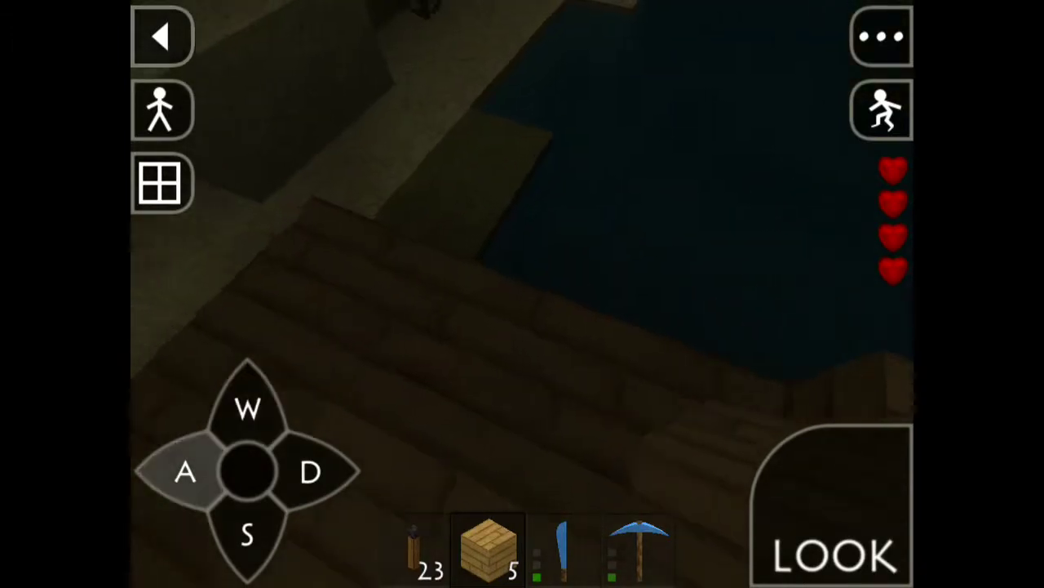
drag(571, 327, 693, 286)
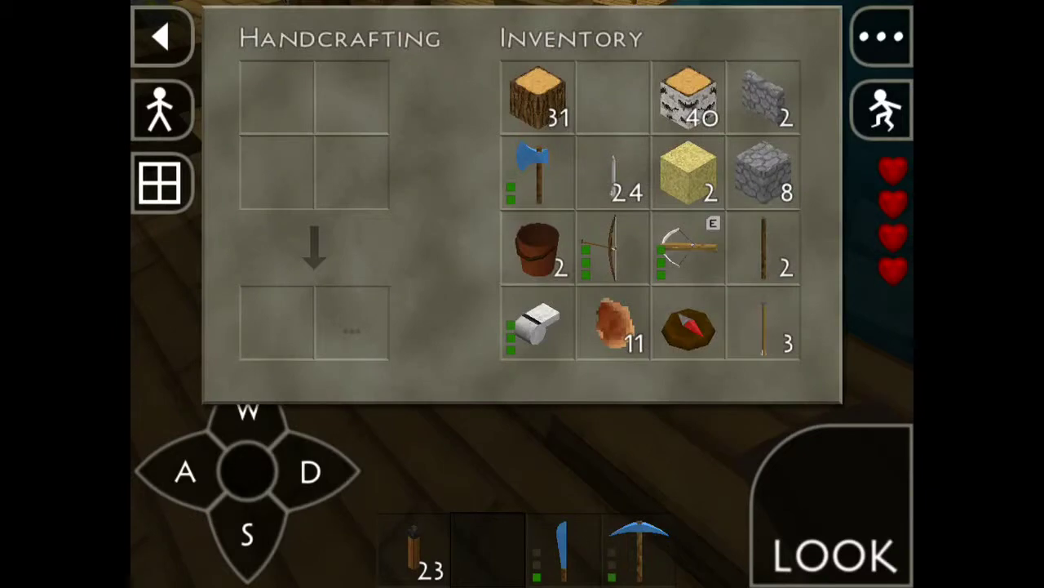
- Collect the crafted planks and place four plank blocks on the platform
click(277, 323)
click(160, 183)
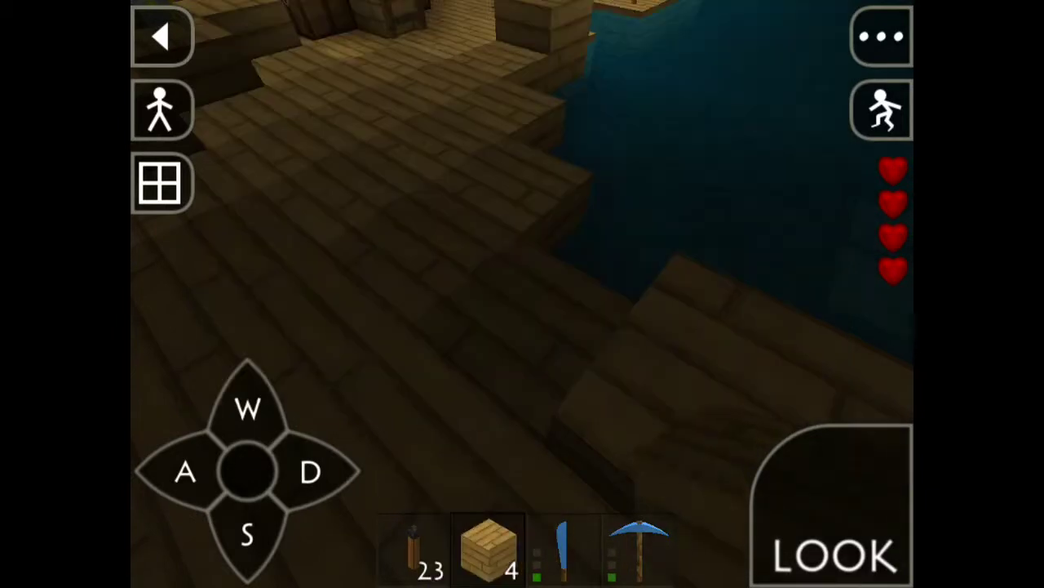
click(645, 187)
click(587, 228)
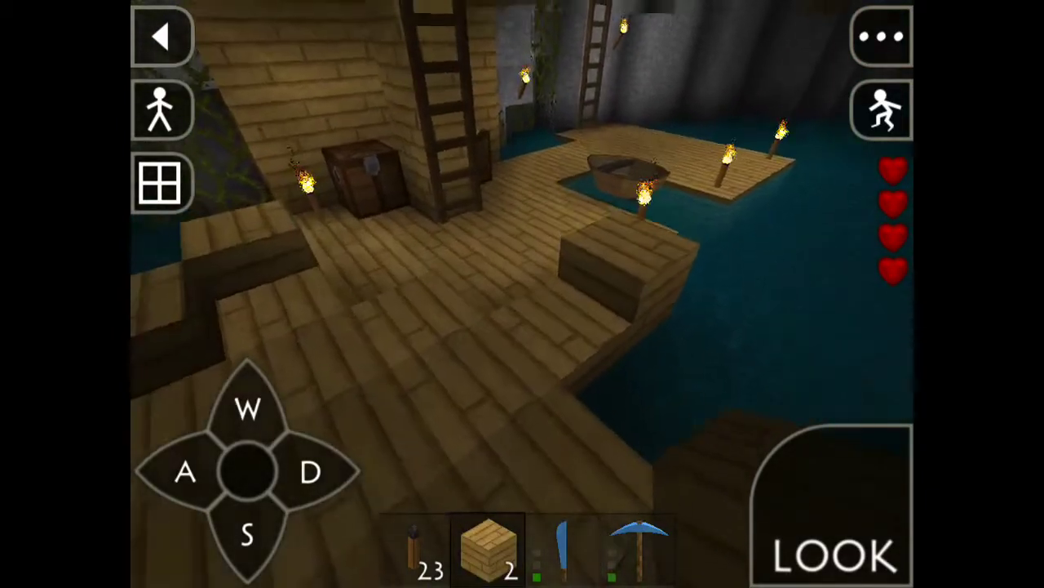
click(628, 241)
click(670, 343)
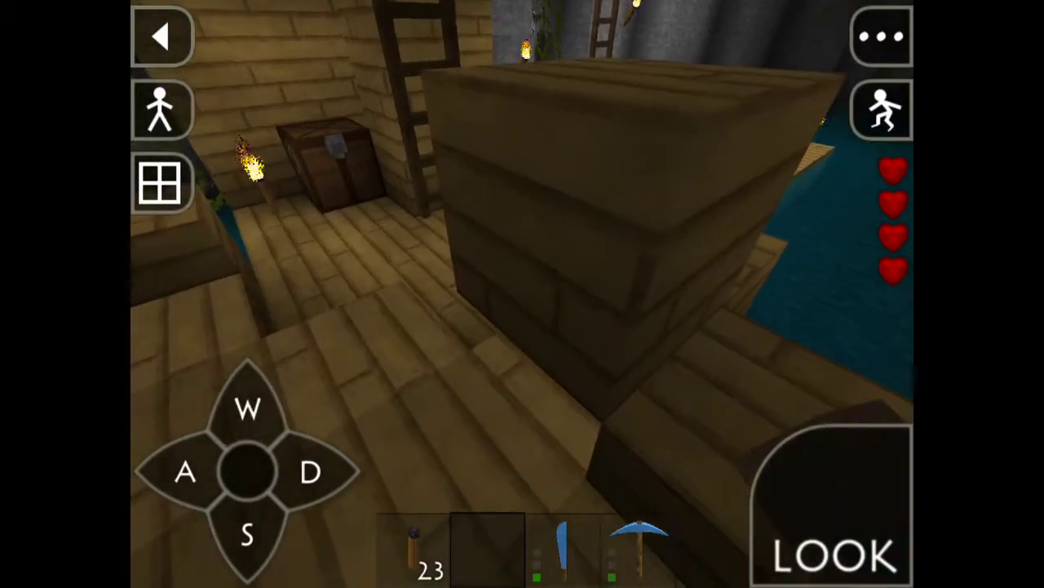
- Move the axe into the hotbar and dig out the block ahead
click(160, 183)
drag(539, 172, 487, 548)
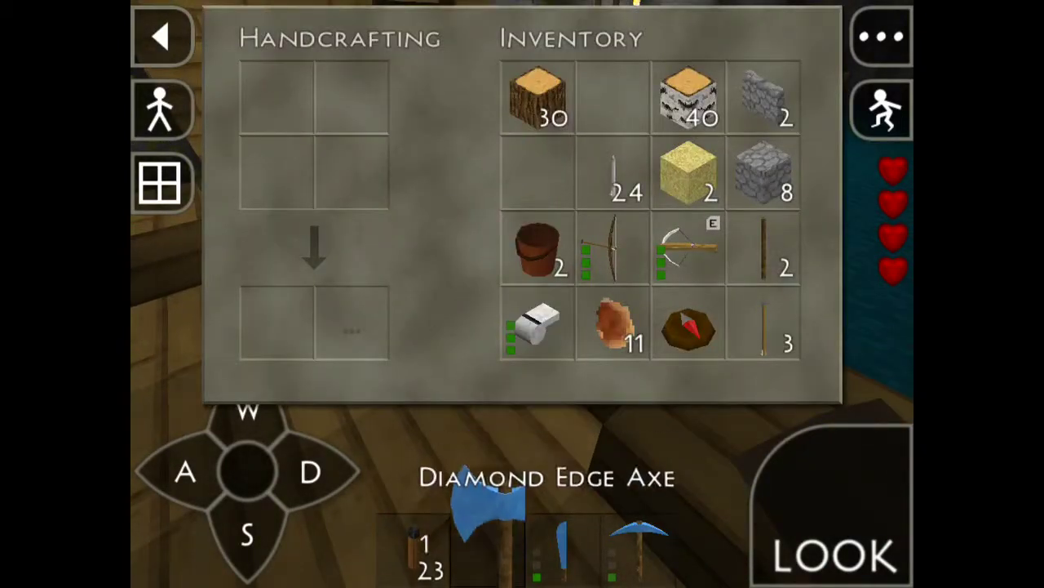
click(160, 36)
click(512, 249)
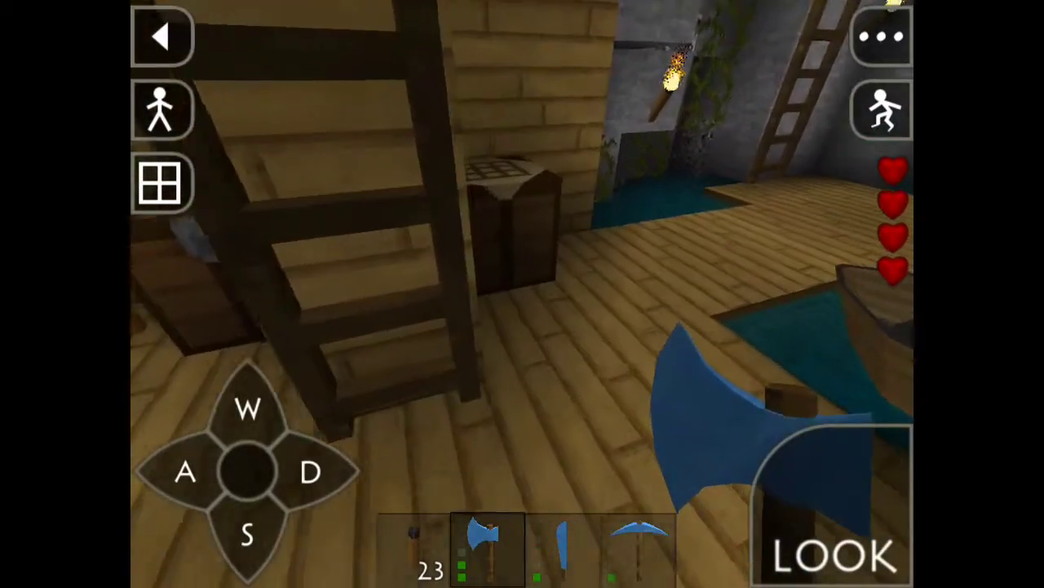
- Craft a log into four planks, then three planks into wooden slabs for the hotbar
click(501, 204)
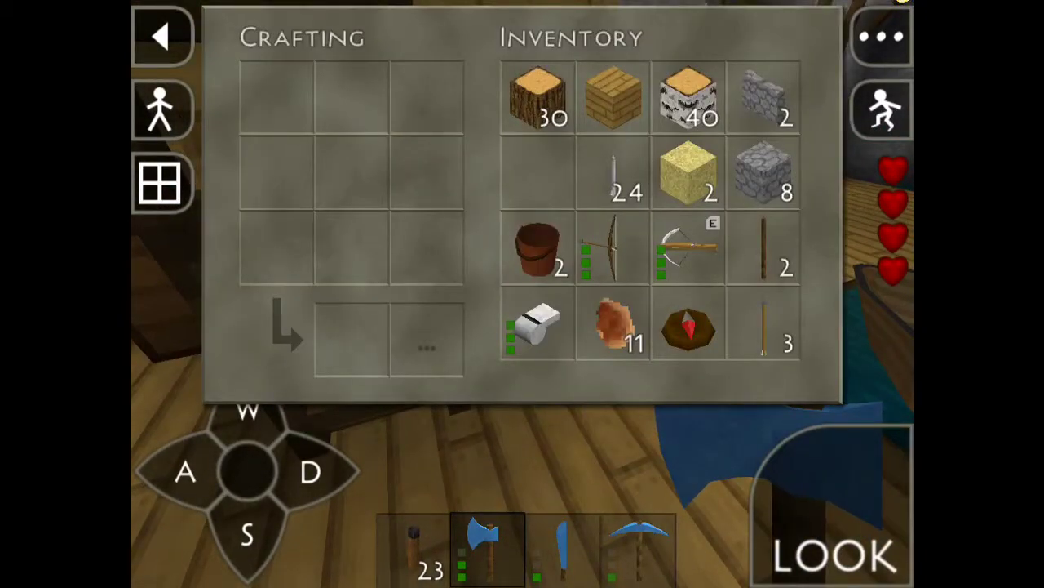
click(613, 96)
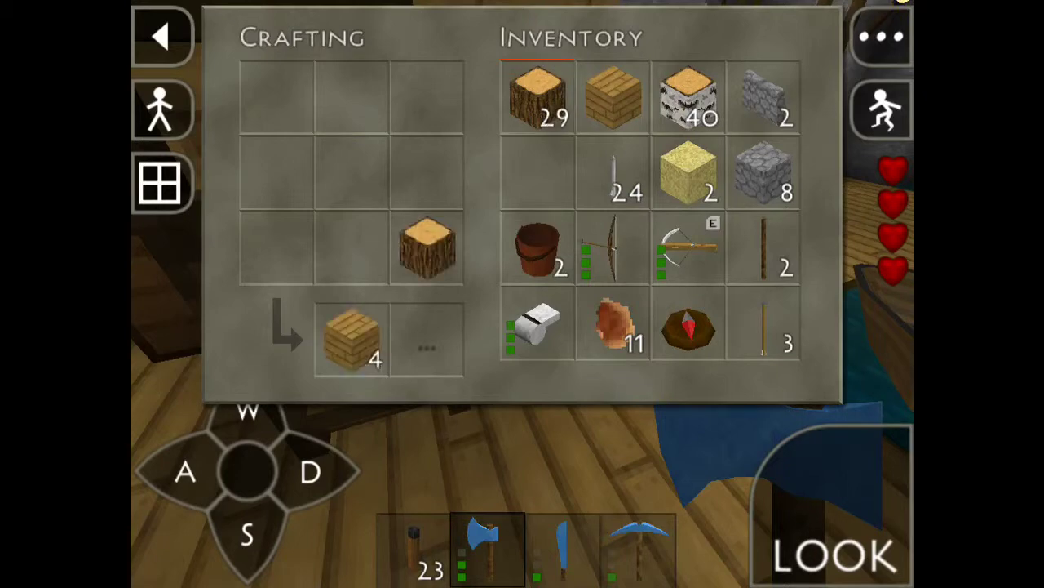
mouse_move(351, 339)
mouse_down()
mouse_move(523, 256)
mouse_move(613, 97)
mouse_up()
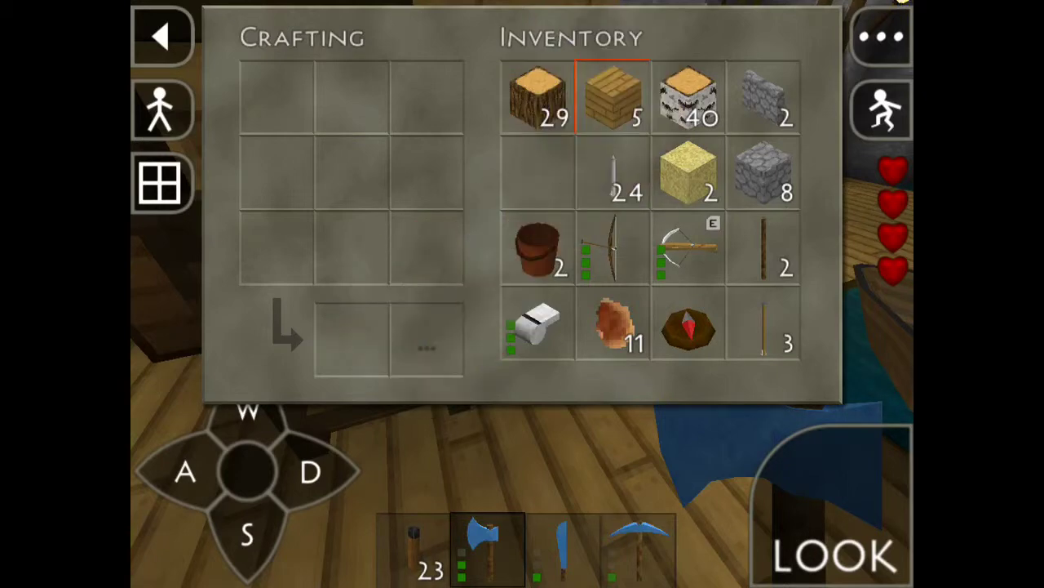
drag(612, 115, 538, 172)
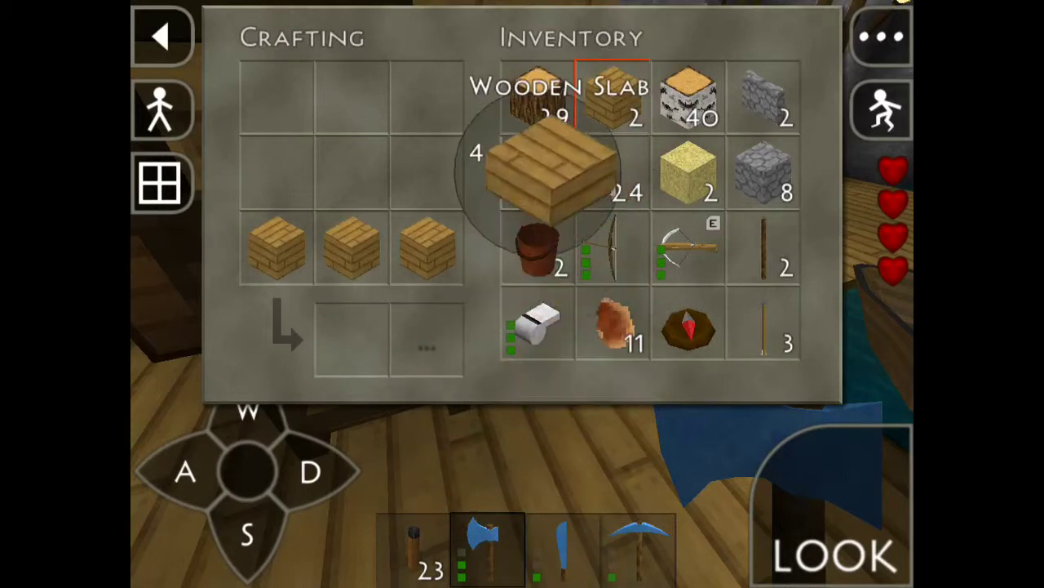
mouse_move(487, 546)
mouse_down()
mouse_move(548, 327)
mouse_move(537, 172)
mouse_up()
click(160, 36)
- Walk onto the dock and place a wooden slab on its edge
drag(571, 326, 326, 310)
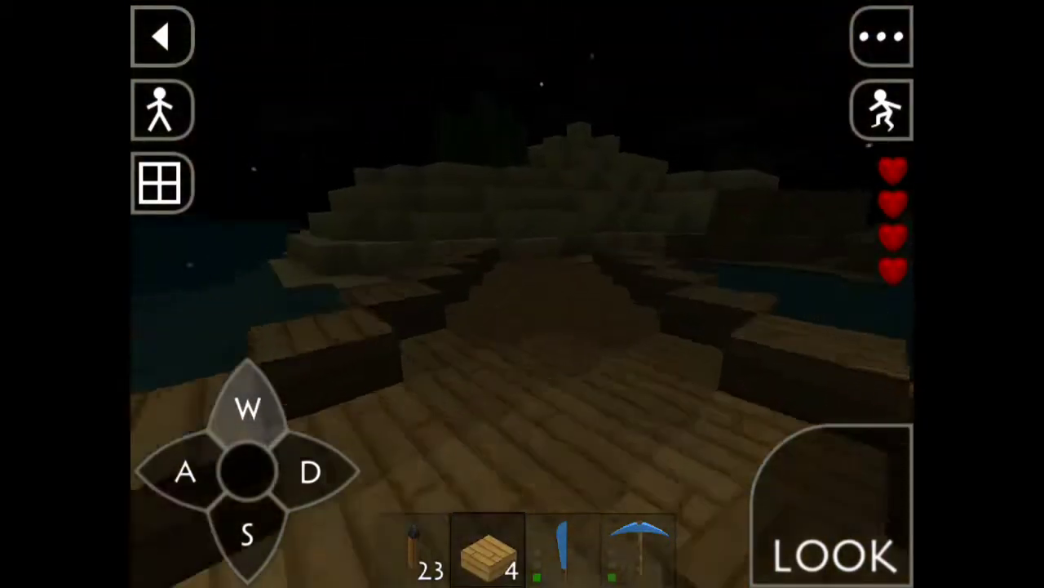
click(563, 547)
click(249, 408)
click(488, 547)
drag(571, 326, 506, 204)
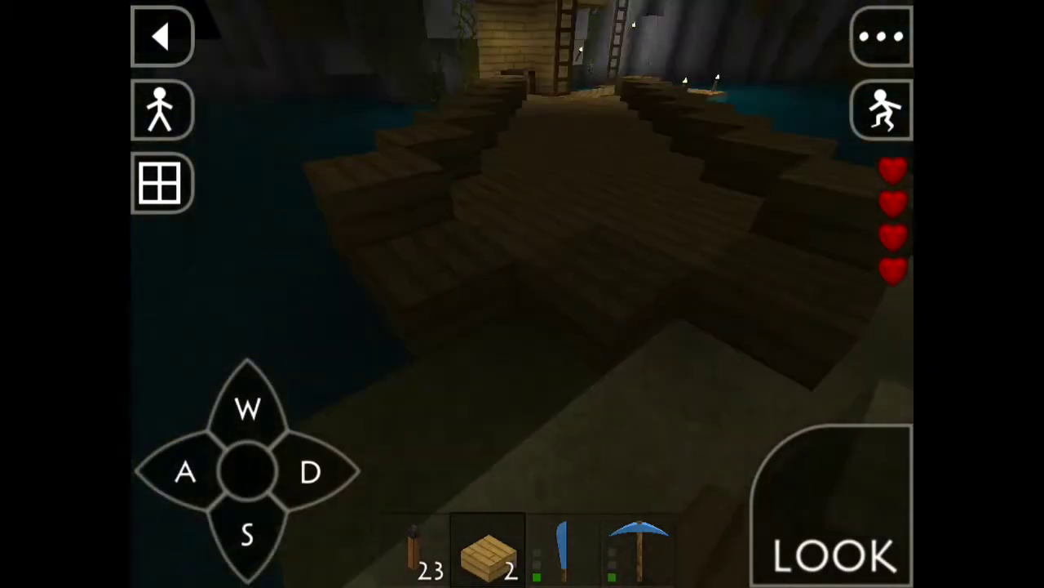
drag(572, 327, 522, 270)
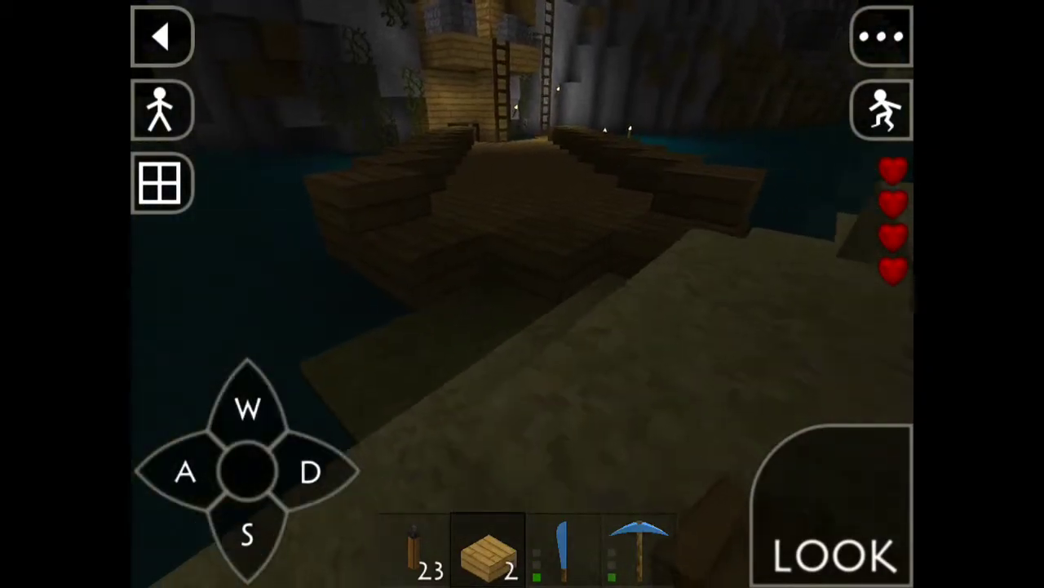
- Rearrange the slab stack in the inventory and place the last slab on the edge
click(160, 183)
mouse_move(487, 547)
mouse_down()
mouse_move(567, 465)
mouse_move(688, 198)
mouse_up()
click(161, 182)
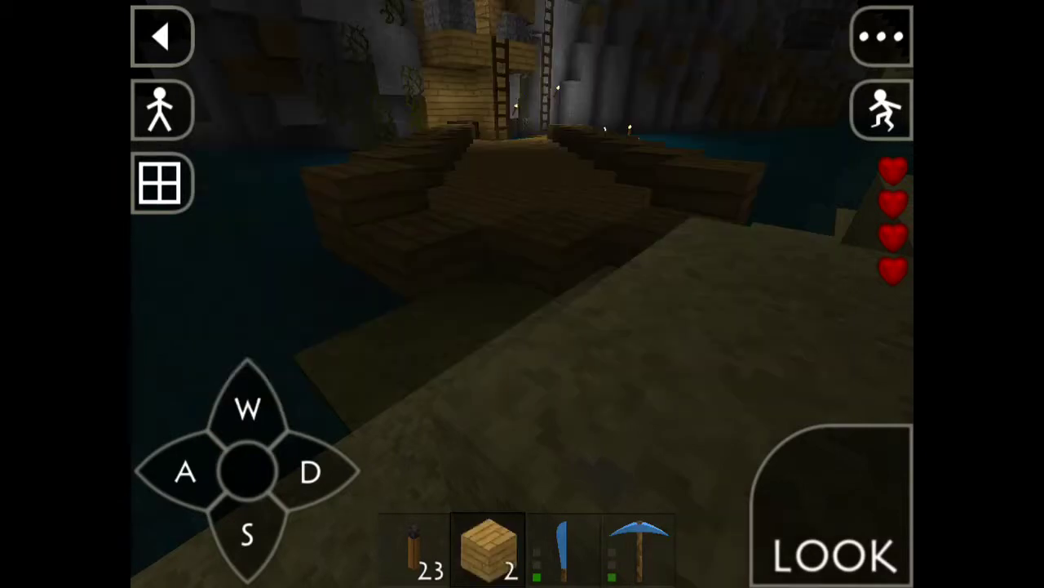
drag(489, 245, 571, 244)
click(248, 408)
drag(490, 245, 612, 245)
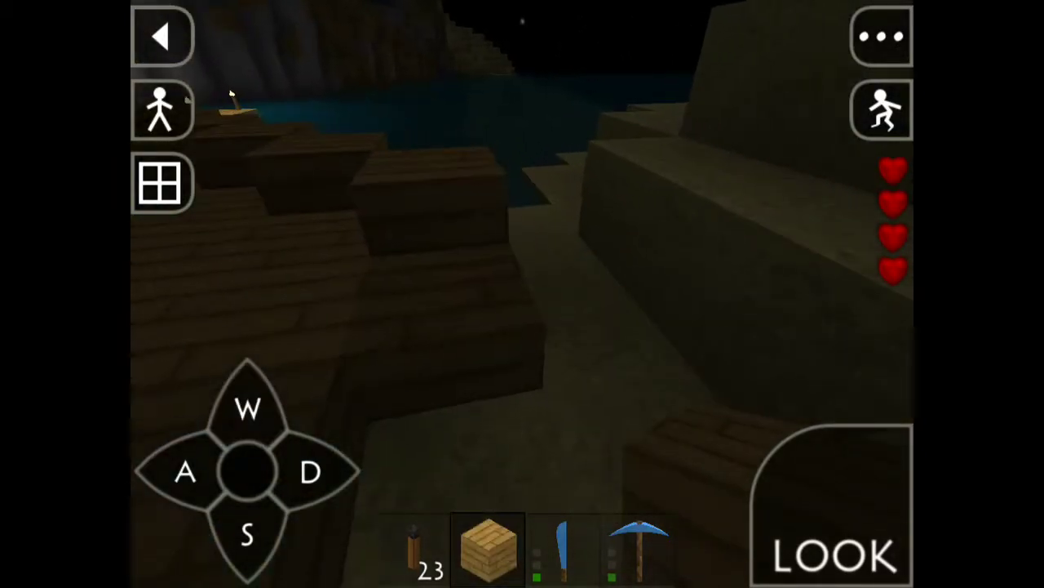
click(247, 535)
drag(489, 244, 612, 228)
- Dig out the stone block by the dock and walk back toward the house
drag(718, 326, 575, 234)
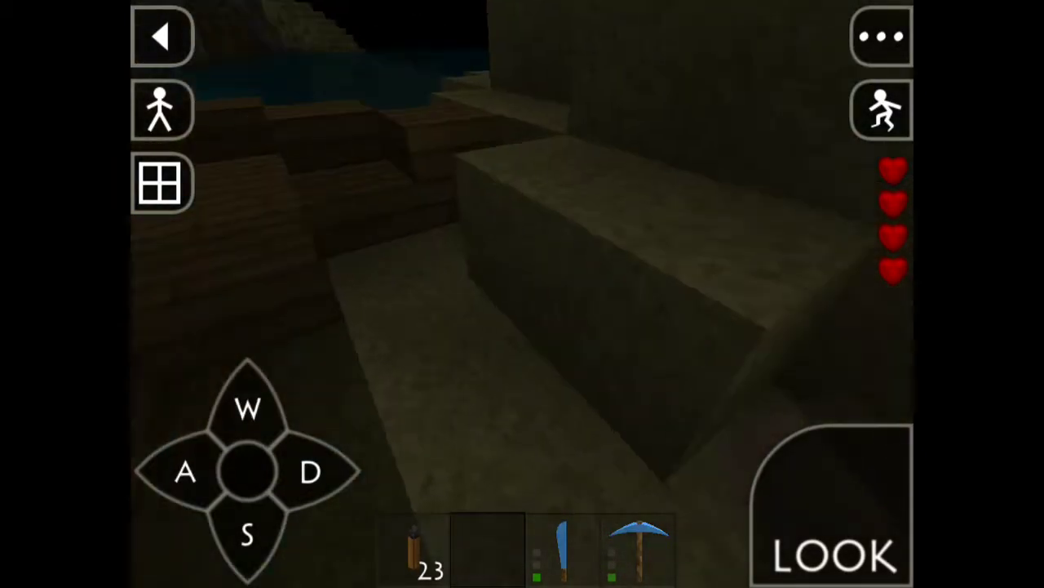
click(575, 234)
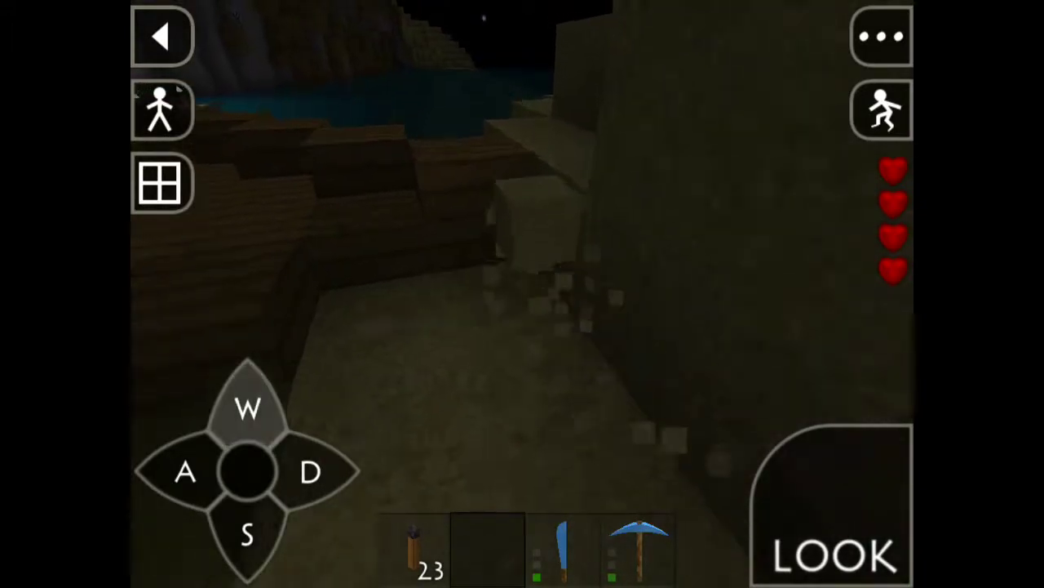
drag(489, 326, 637, 383)
click(563, 546)
click(247, 408)
drag(247, 408, 247, 408)
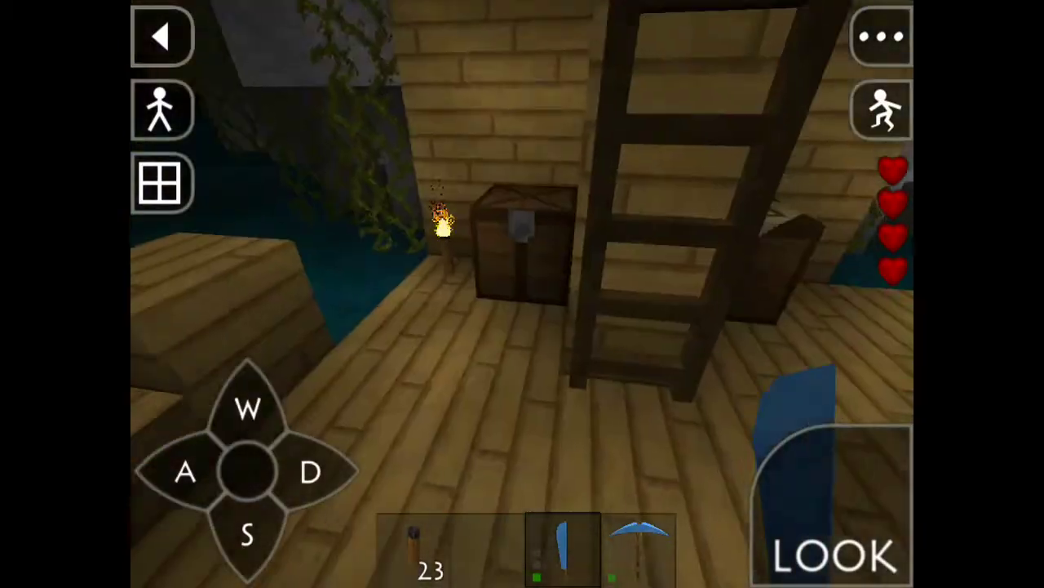
- Check the chest's contents, then head out onto the wooden dock to place torches
click(525, 221)
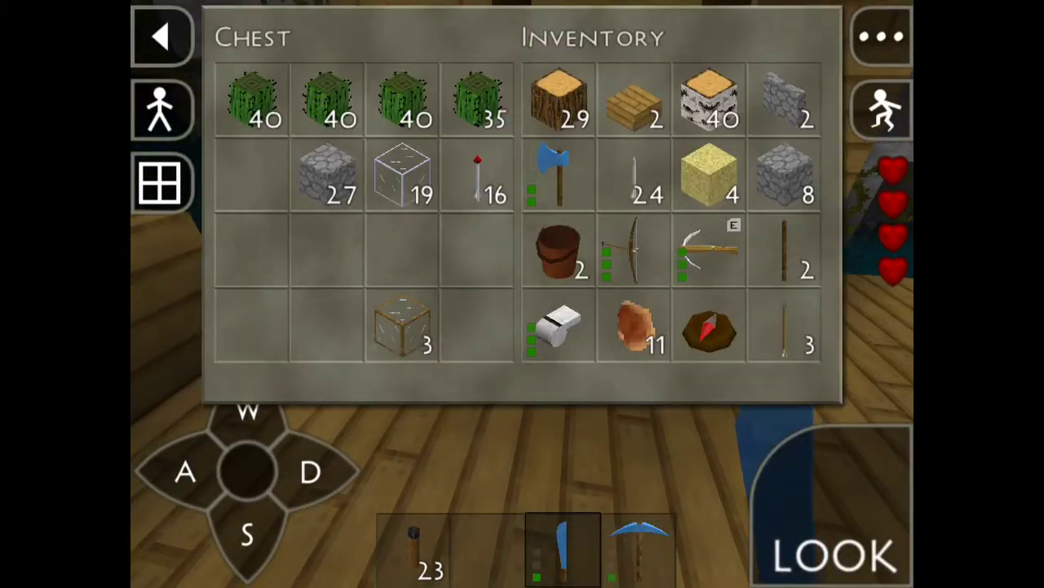
click(162, 36)
drag(572, 286, 326, 286)
drag(247, 408, 247, 408)
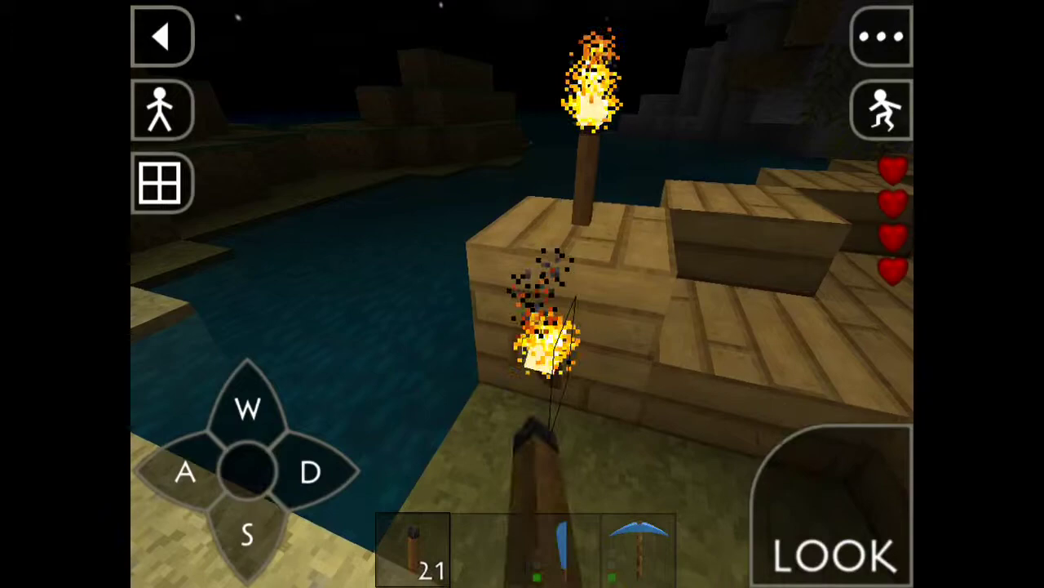
- Pick up the stray torch and place torches along the dock edge
click(587, 155)
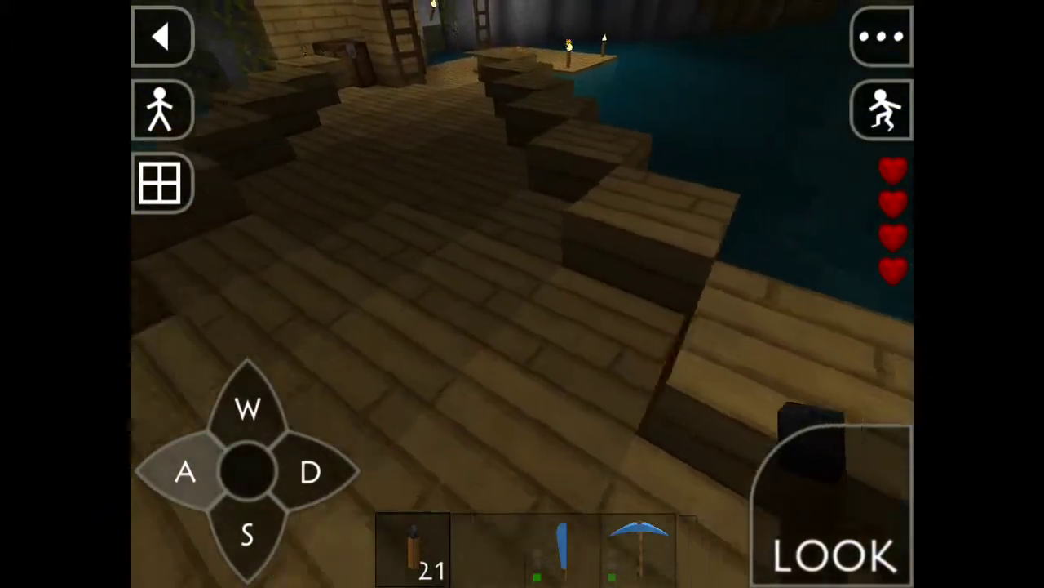
mouse_move(653, 327)
mouse_down()
mouse_move(490, 326)
mouse_move(652, 326)
mouse_up()
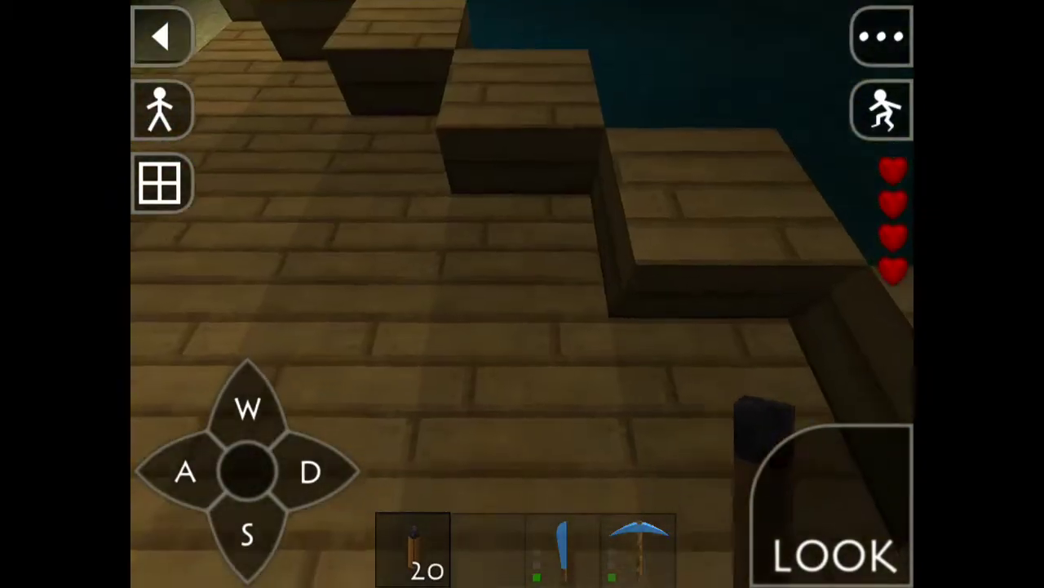
click(269, 310)
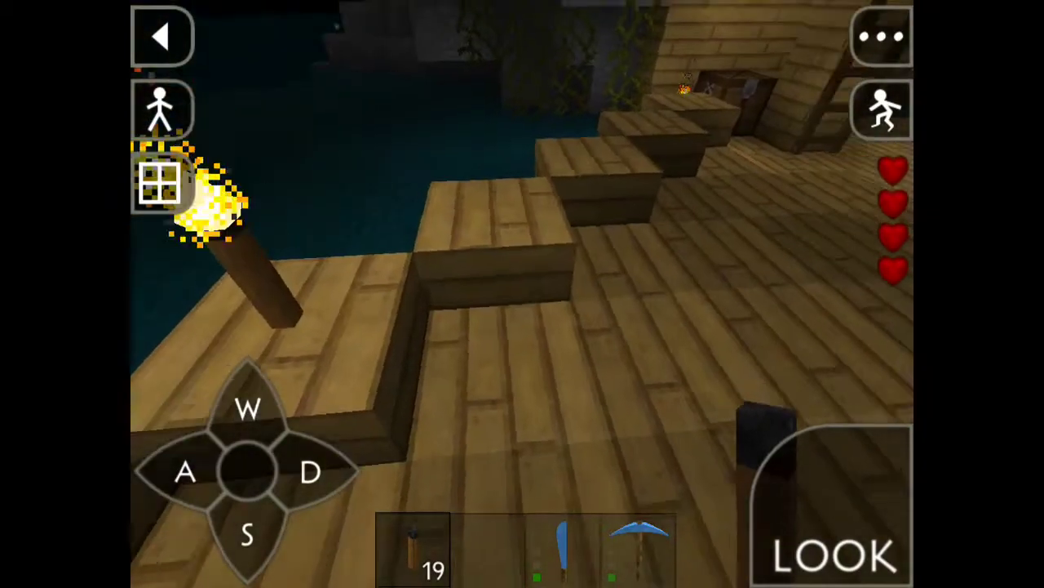
drag(653, 326, 530, 359)
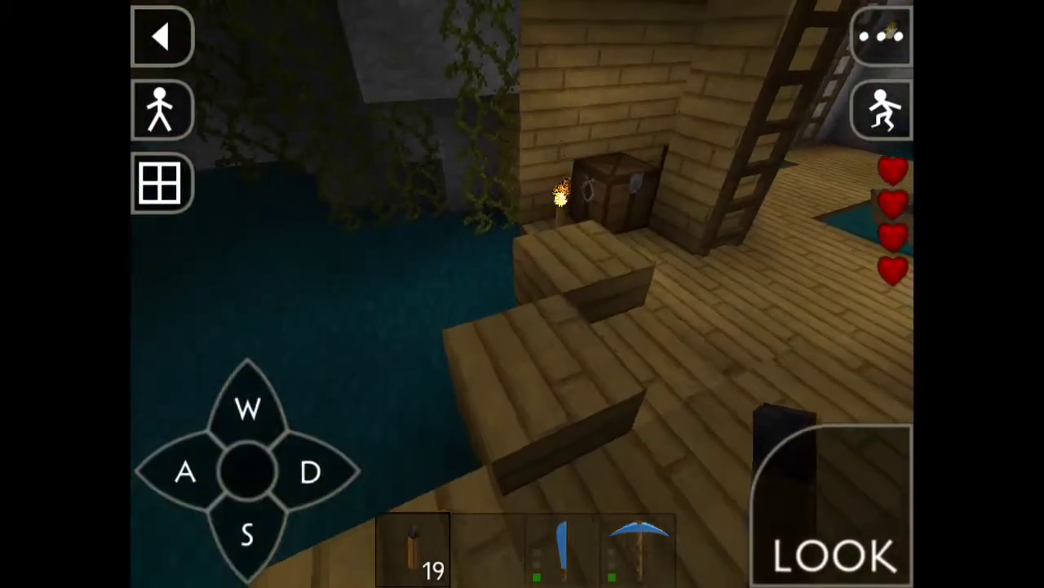
click(616, 192)
drag(653, 326, 326, 326)
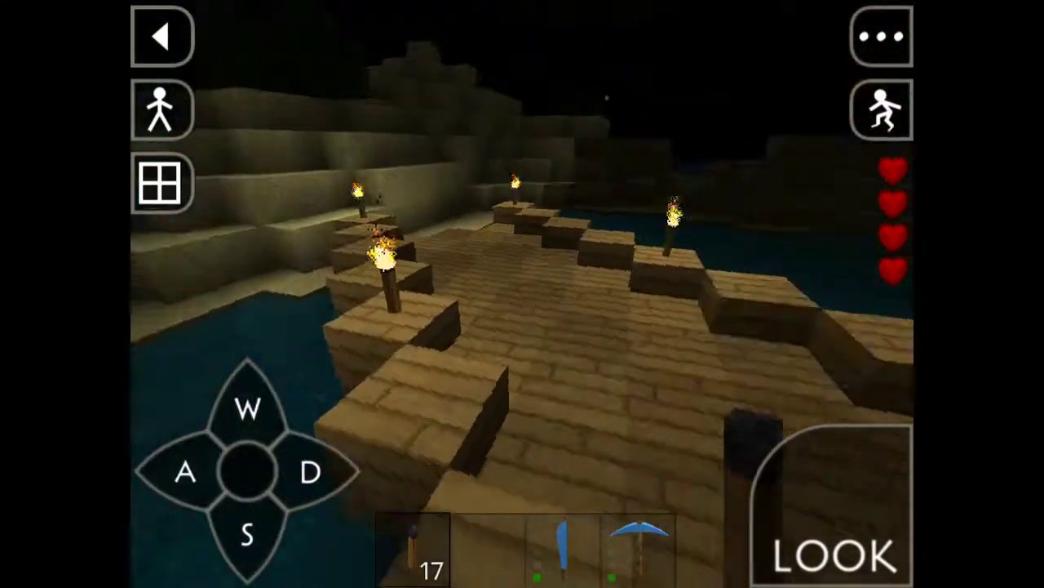
- Climb the ladder to the upper room and hold the pickaxe
click(563, 547)
drag(652, 326, 408, 326)
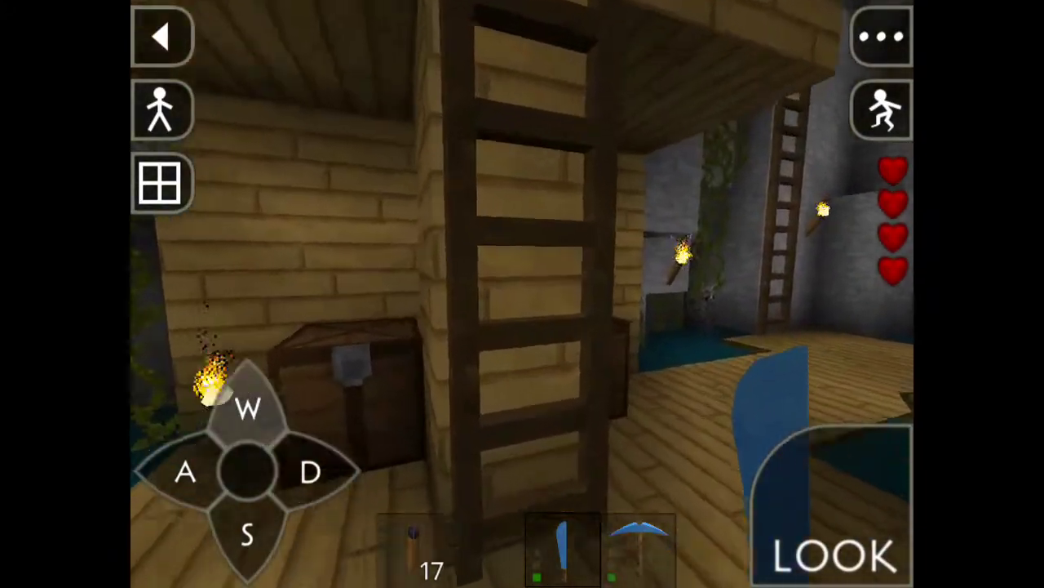
mouse_move(653, 285)
mouse_down()
mouse_move(653, 408)
mouse_move(652, 286)
mouse_move(571, 204)
mouse_up()
click(639, 547)
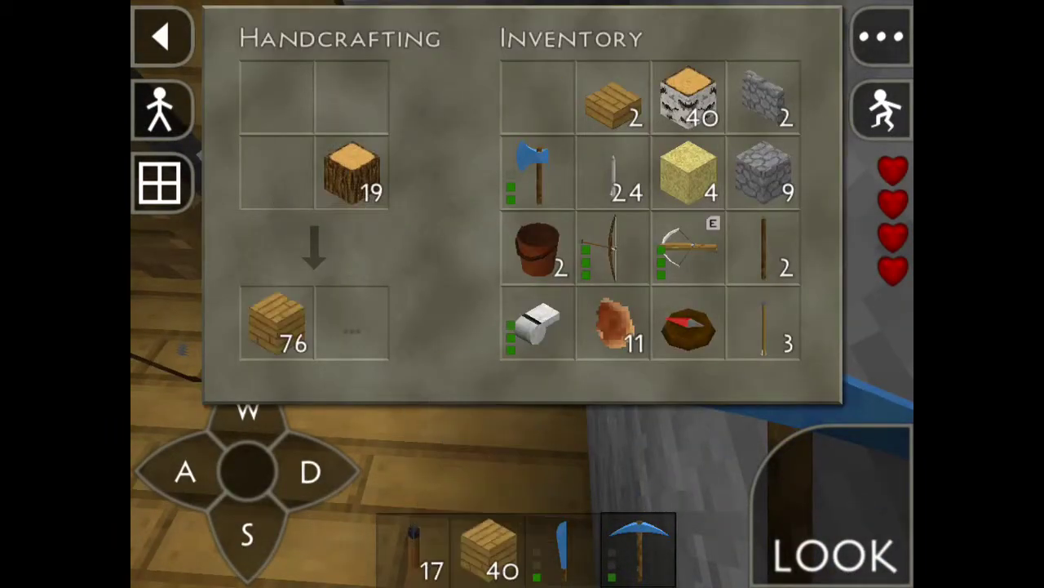
- Lay a plank on the shaft floor and break the first stone wall block
click(161, 37)
click(490, 547)
click(522, 294)
drag(653, 286, 531, 245)
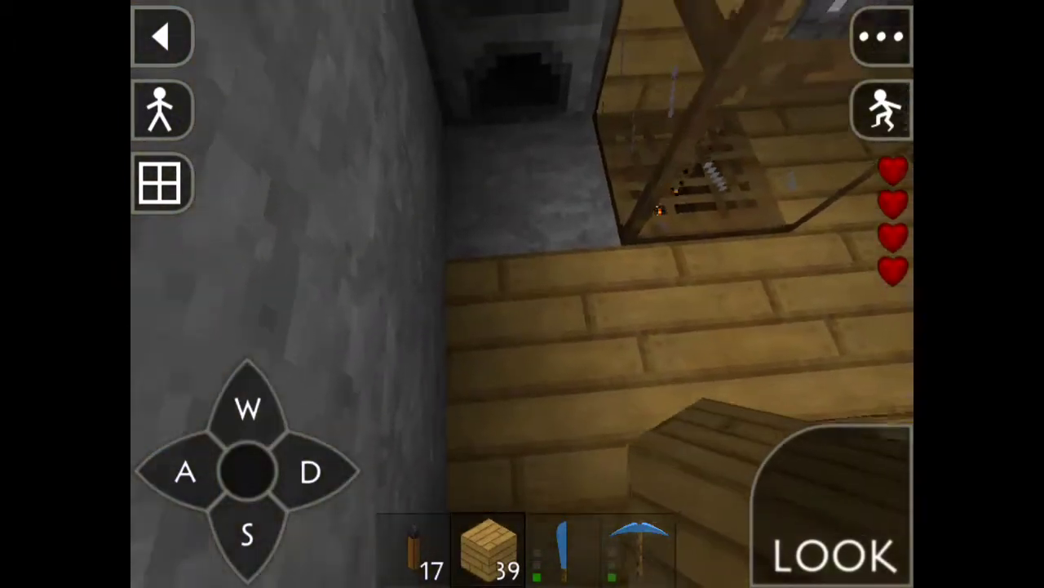
drag(571, 285, 571, 319)
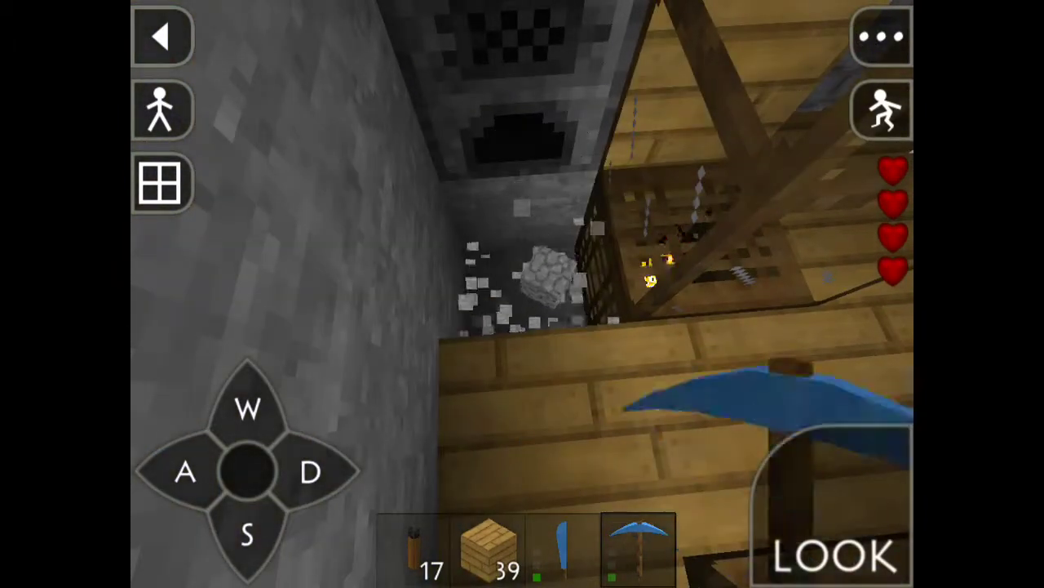
click(539, 457)
- Mine out the stone blocks above and beside the shaft
drag(522, 293, 670, 490)
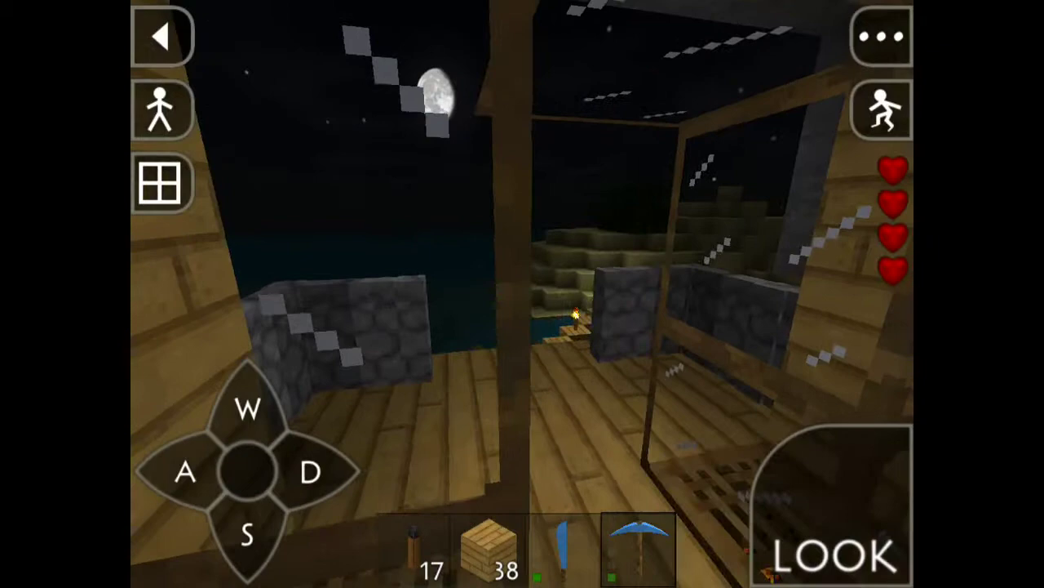
mouse_move(653, 286)
mouse_down()
mouse_move(490, 277)
mouse_move(367, 245)
mouse_up()
drag(583, 117, 522, 269)
click(470, 193)
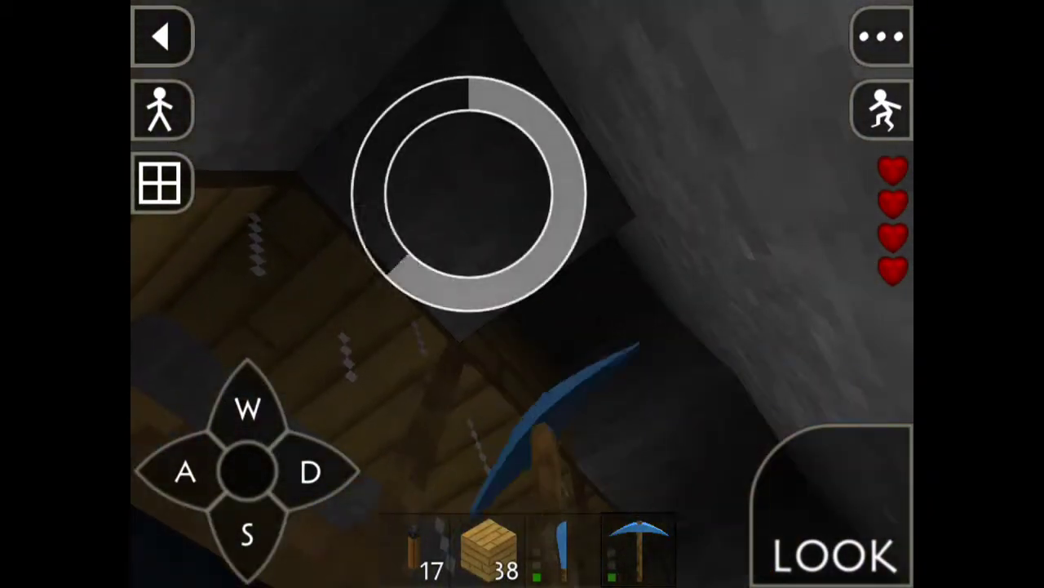
drag(469, 193, 557, 216)
click(556, 217)
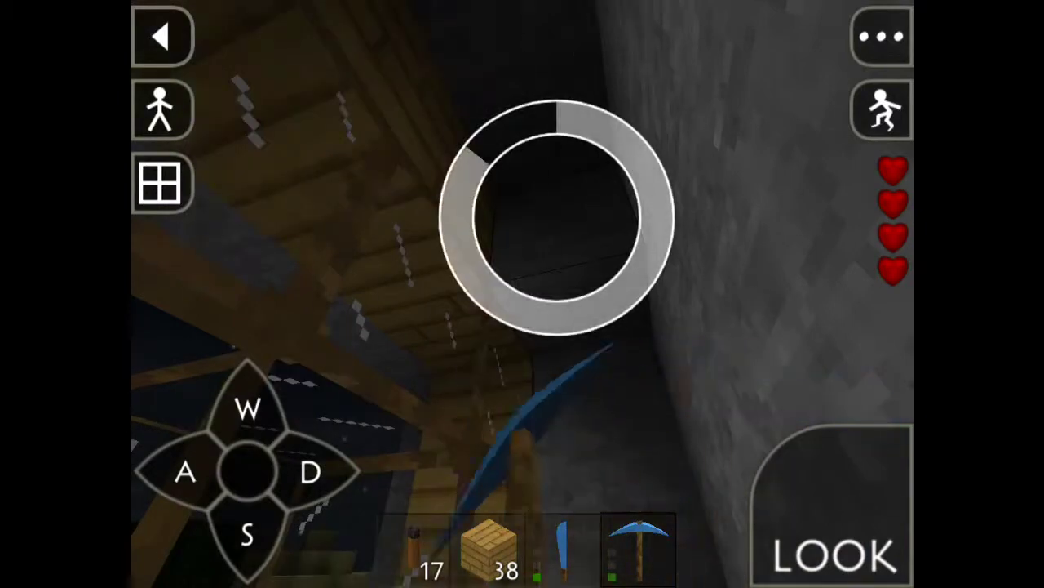
- Place two more planks along the shaft wall
click(699, 490)
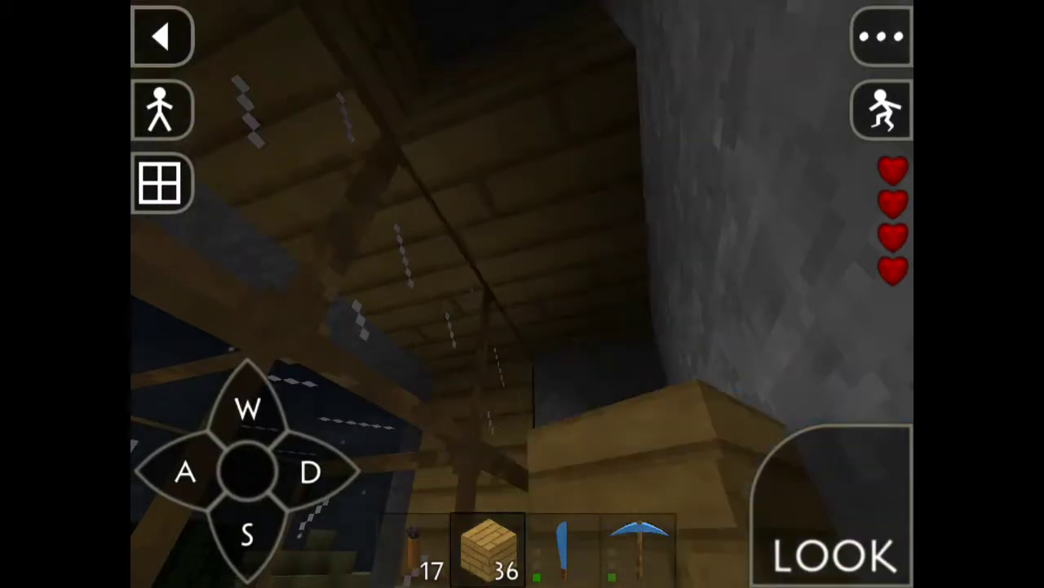
click(718, 474)
mouse_move(522, 294)
mouse_down()
mouse_move(652, 294)
mouse_move(392, 327)
mouse_up()
drag(653, 294, 457, 343)
- Dig the corner stone blocks and mine deeper down into the shaft
drag(522, 294, 473, 261)
drag(577, 346, 555, 310)
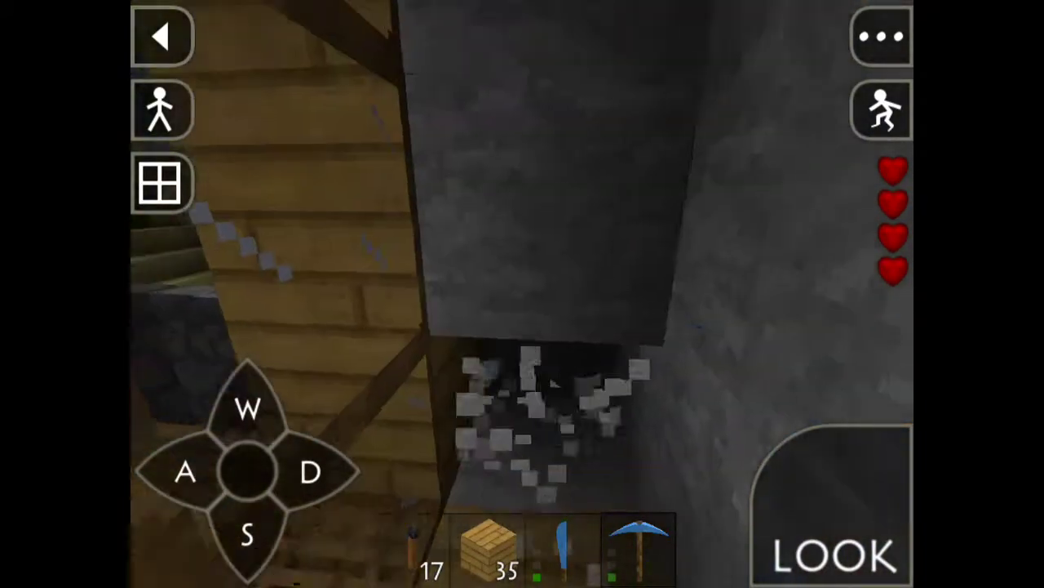
click(534, 245)
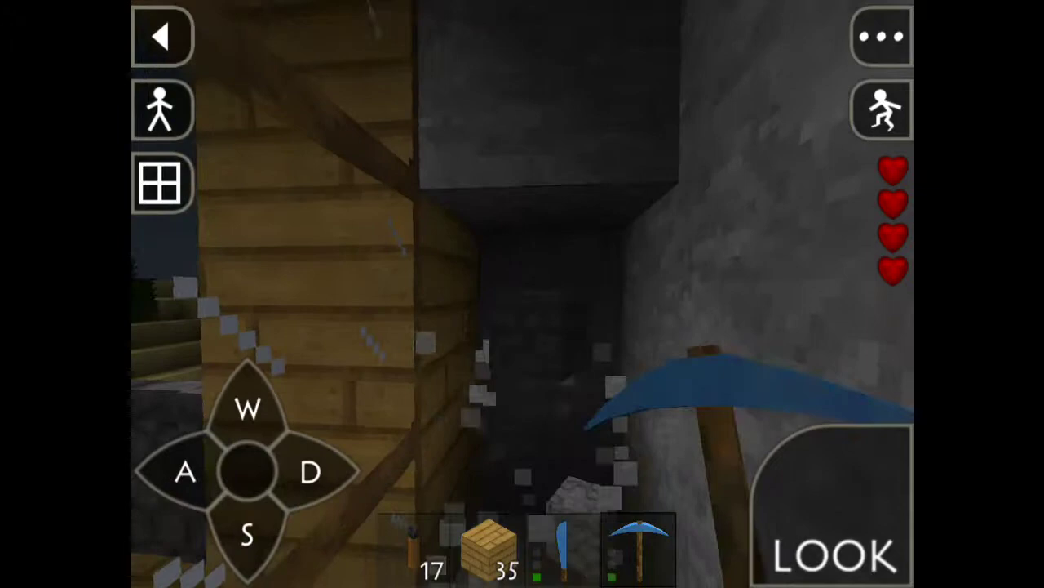
drag(547, 221, 574, 273)
click(248, 408)
click(565, 204)
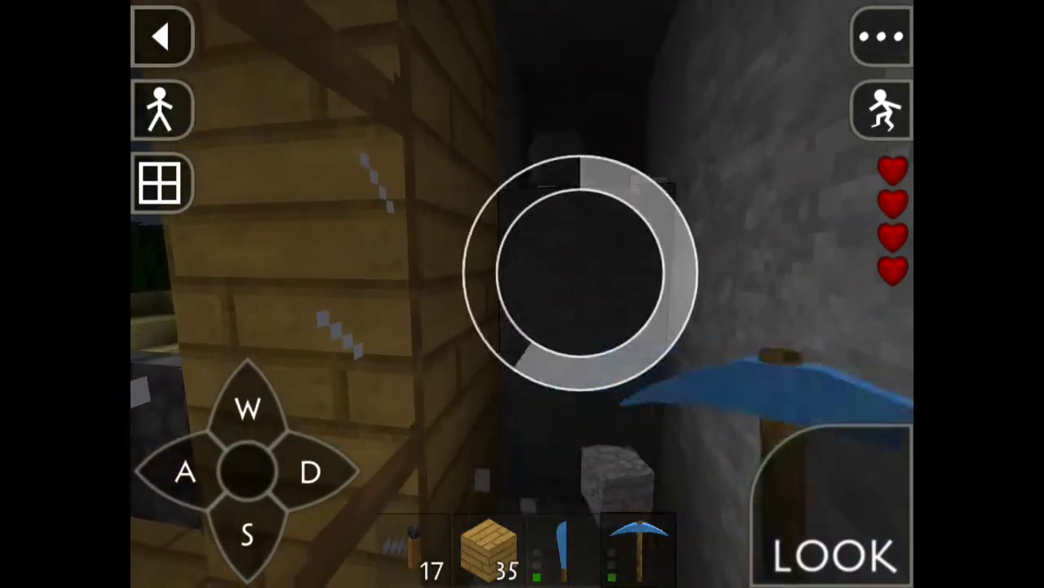
drag(582, 269, 594, 205)
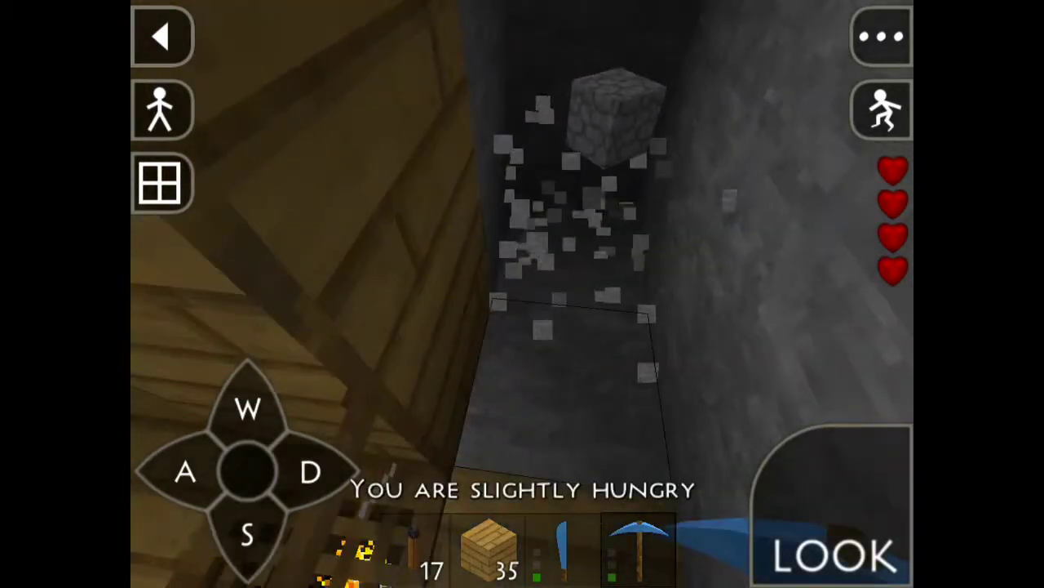
click(565, 342)
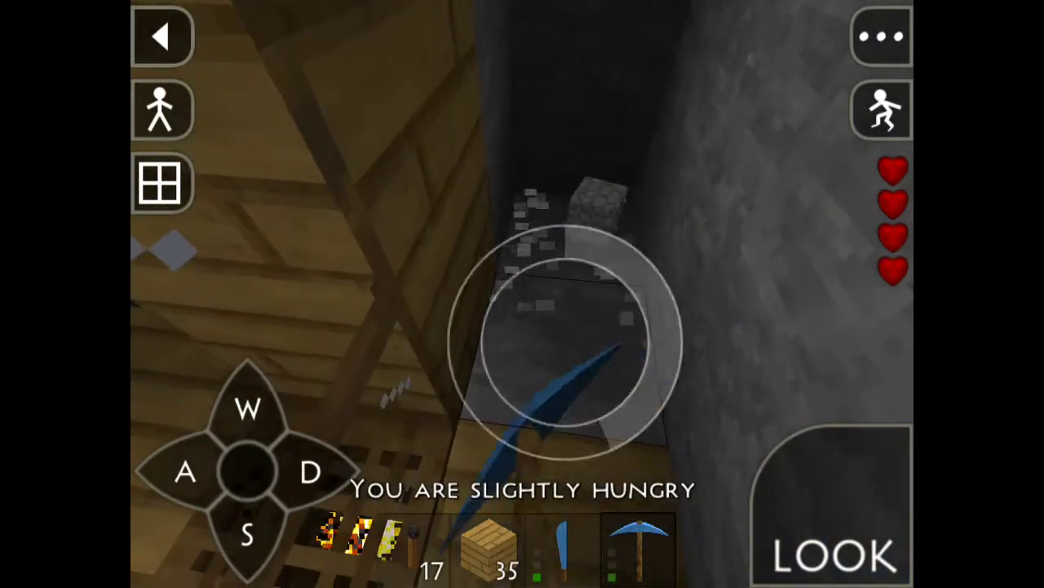
click(565, 385)
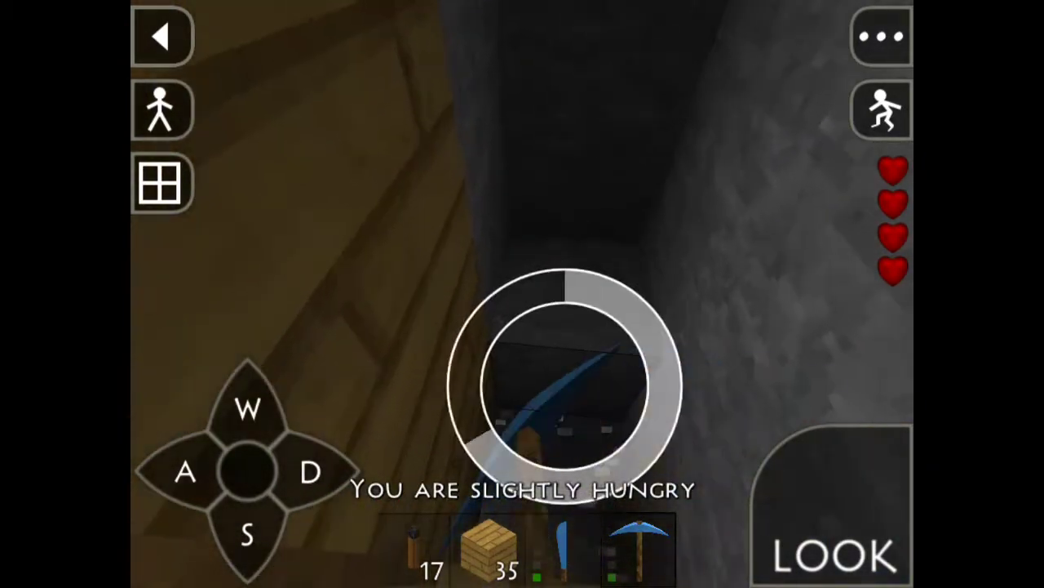
- Walk back and forth along the shaft, then check the inventory panel
key(d)
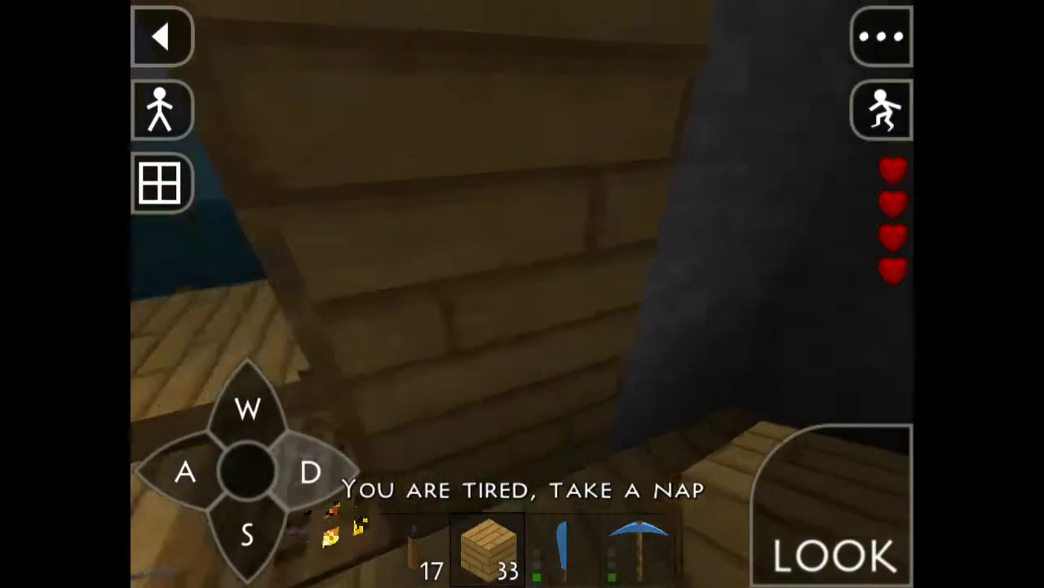
key(a)
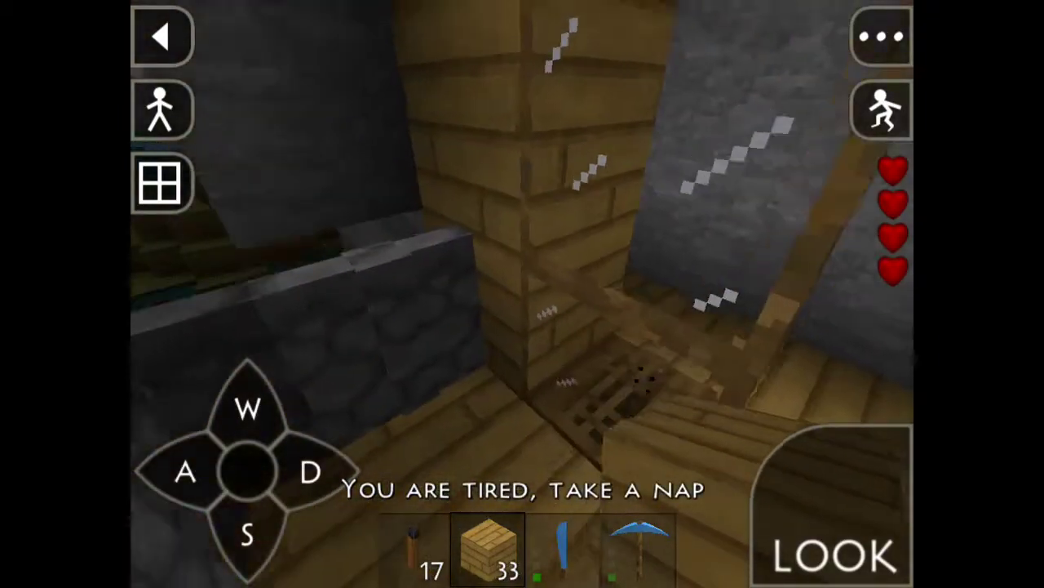
key(d)
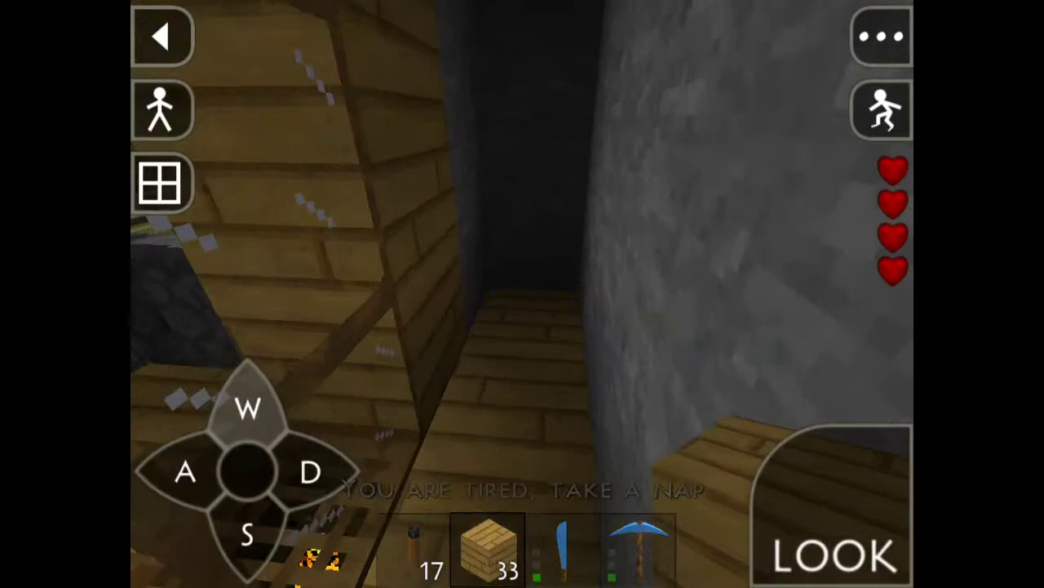
key(e)
key(e)
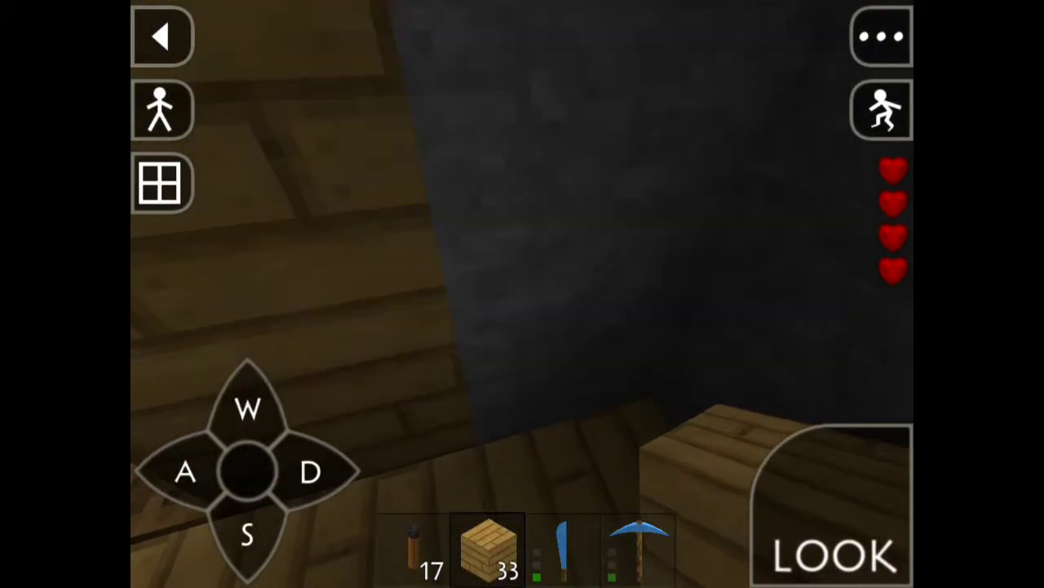
key(4)
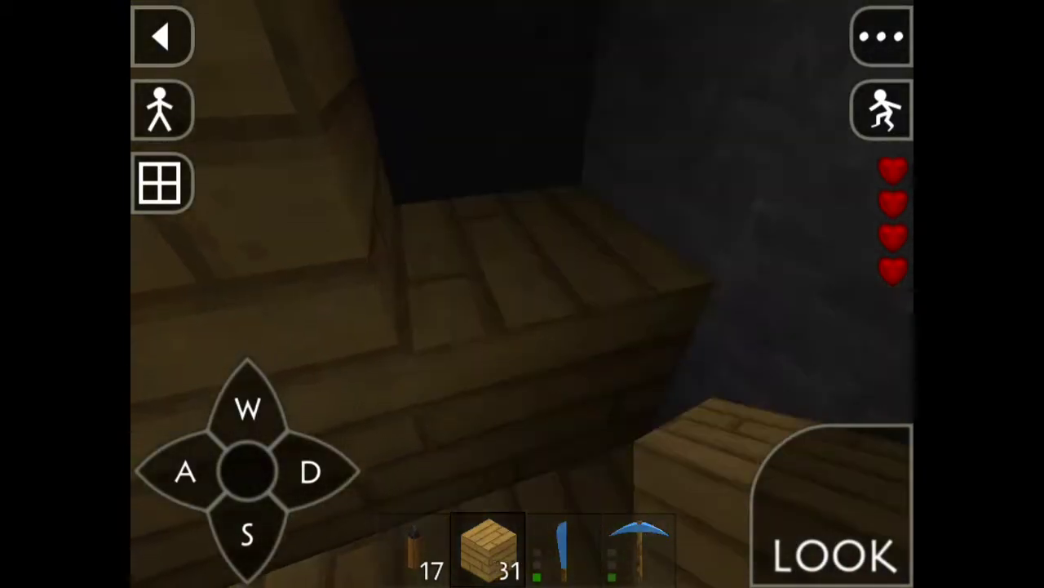
- Lay another plank in the passage, then walk with the pickaxe to the window room
right_click(522, 294)
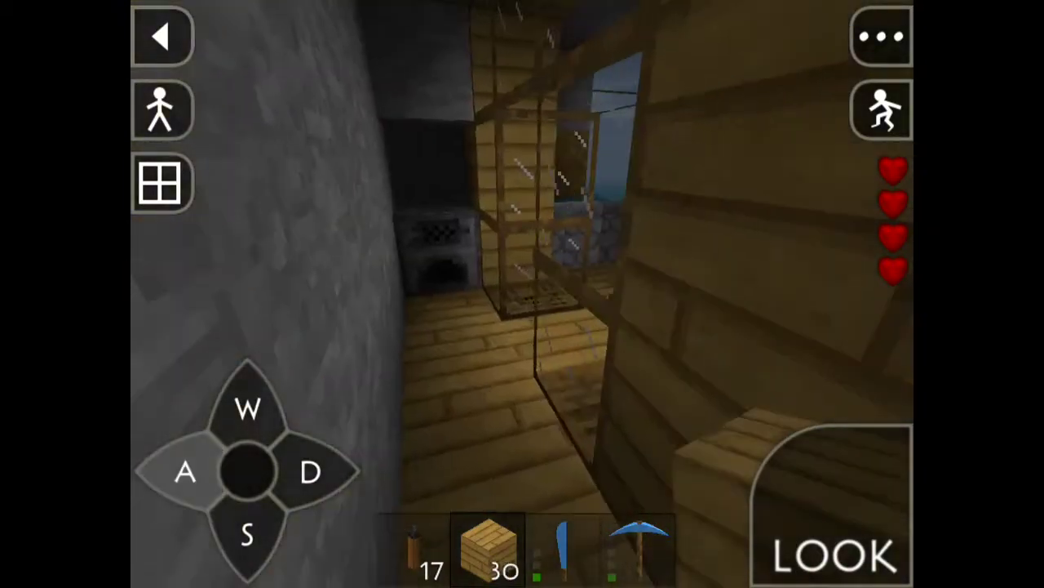
key(4)
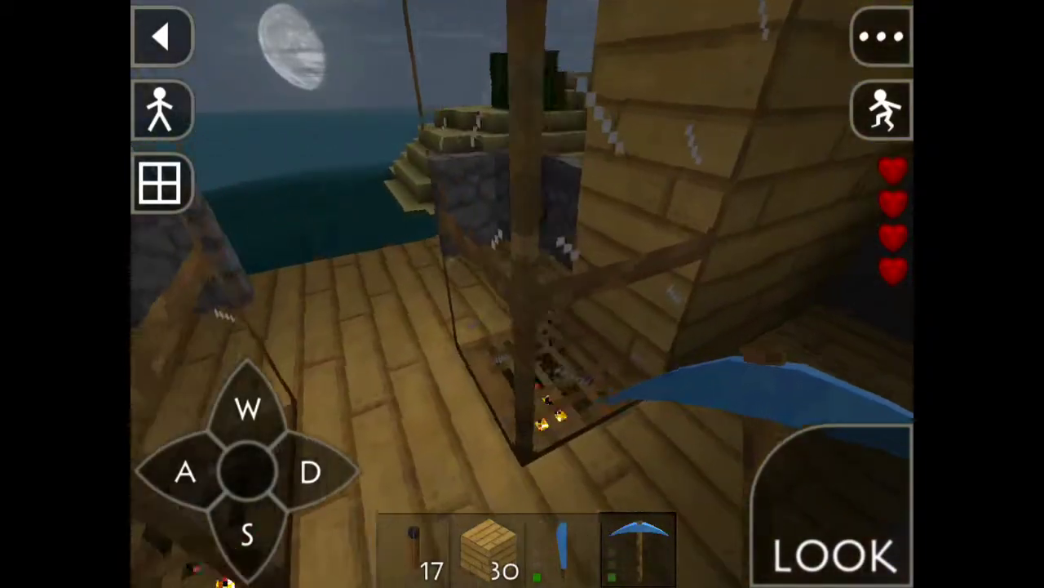
key(w)
key(w)
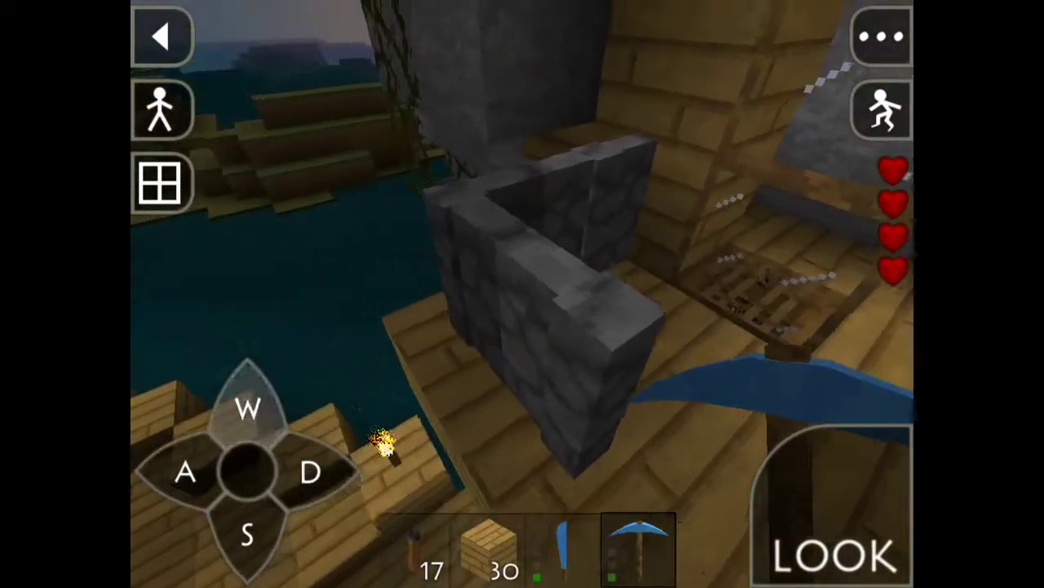
key(w)
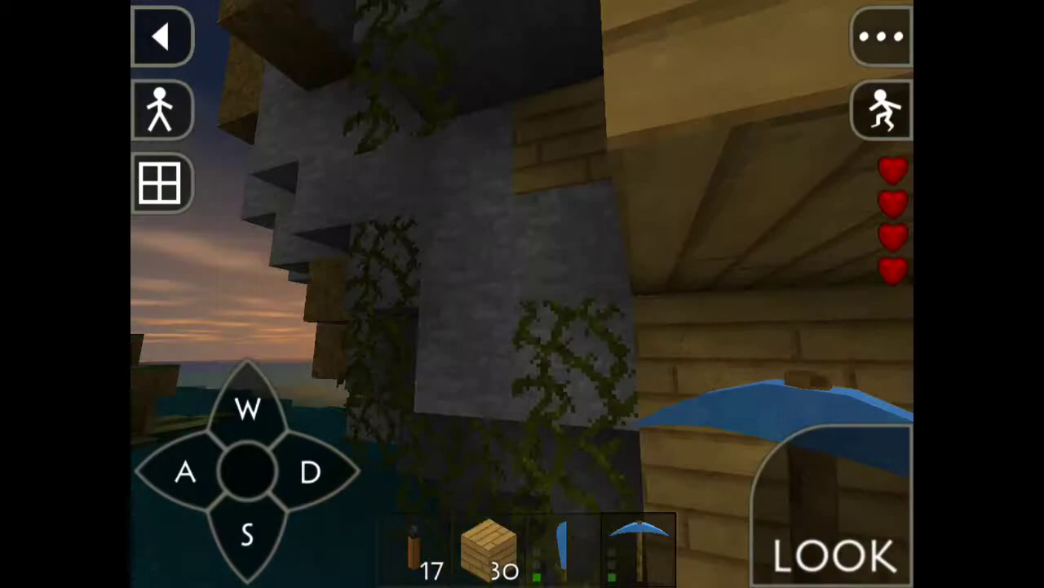
key(w)
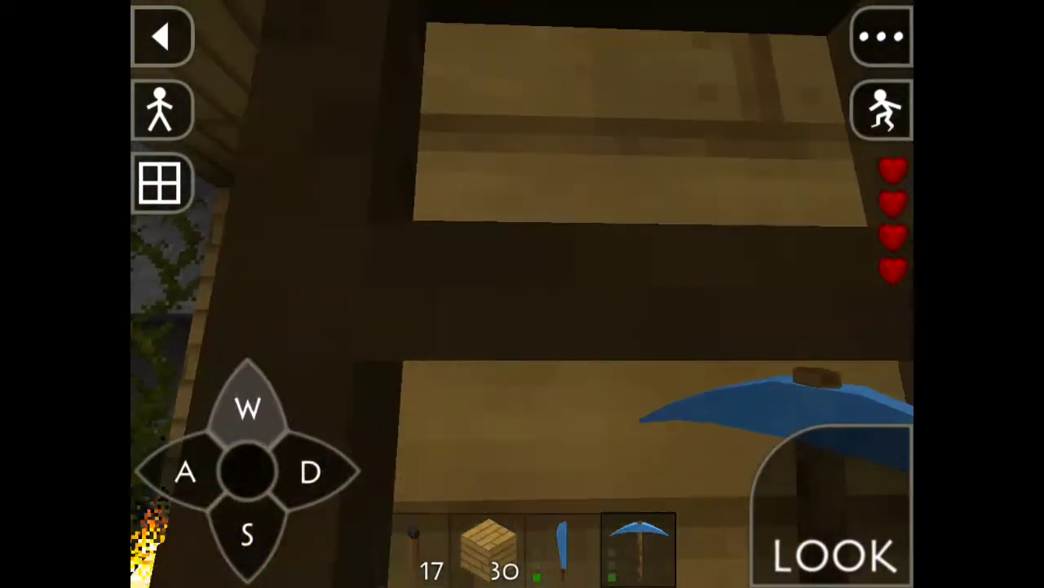
key(w)
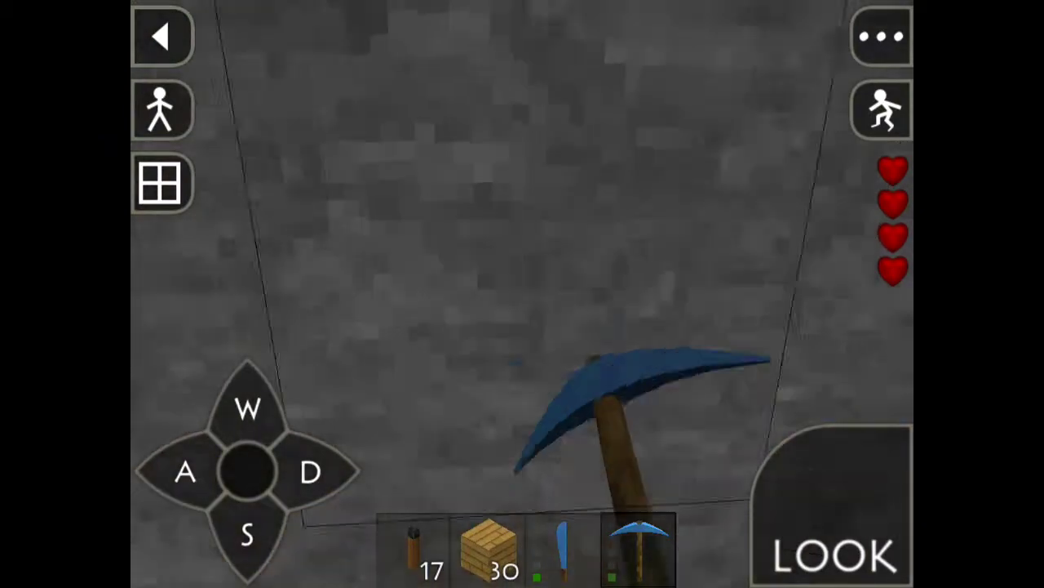
- Mine the stone blocks ahead and in the tunnel ceiling
drag(547, 401, 560, 373)
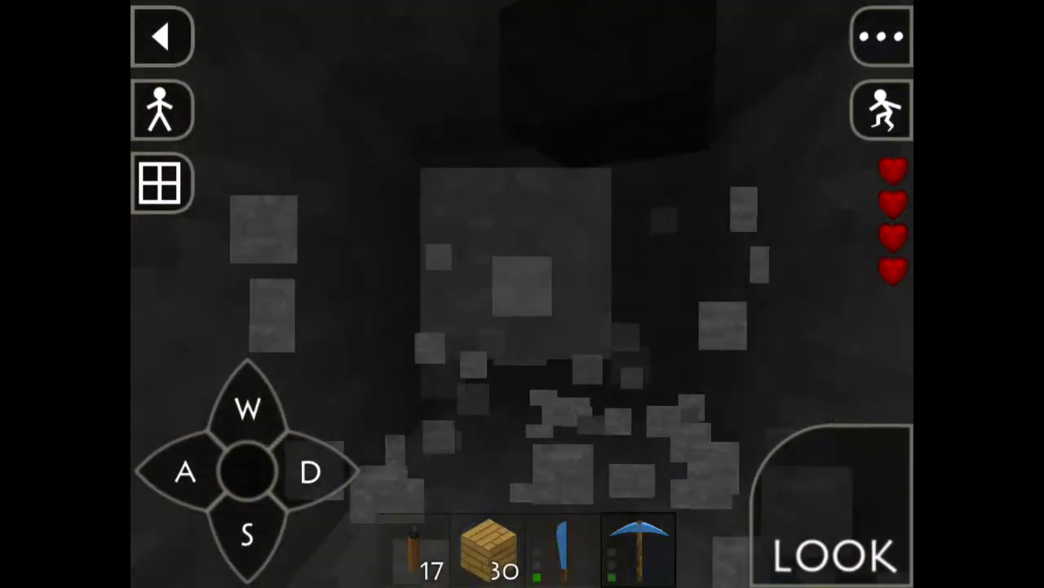
drag(563, 277, 563, 277)
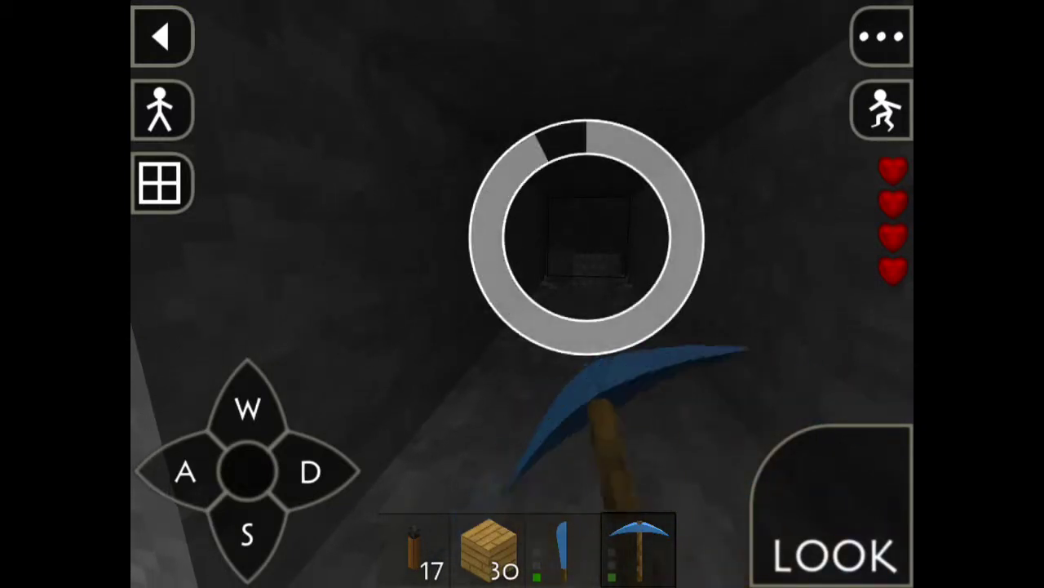
drag(594, 174, 541, 245)
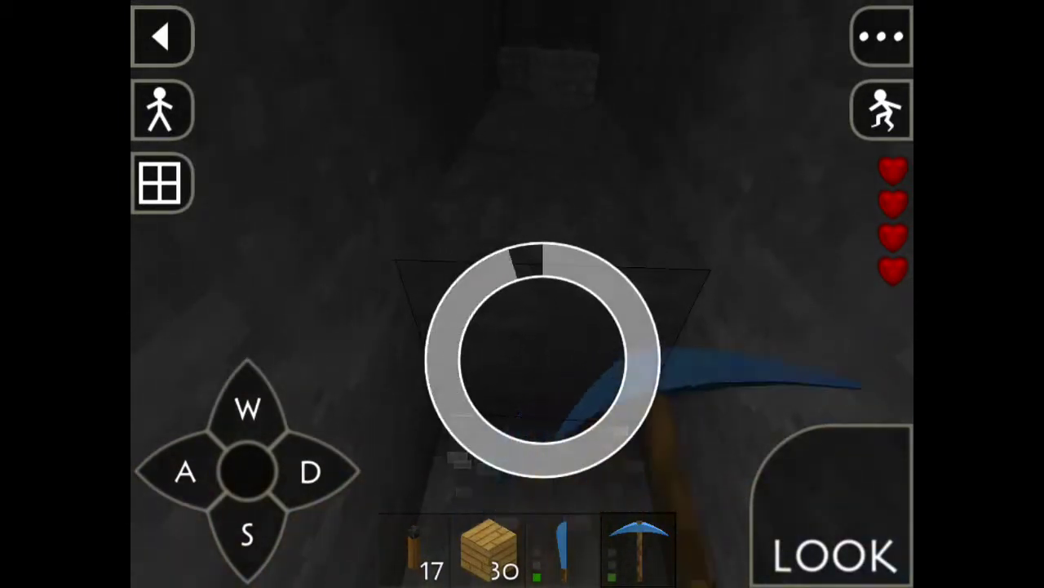
mouse_move(543, 359)
mouse_down()
mouse_move(557, 388)
mouse_move(558, 359)
mouse_move(583, 384)
mouse_up()
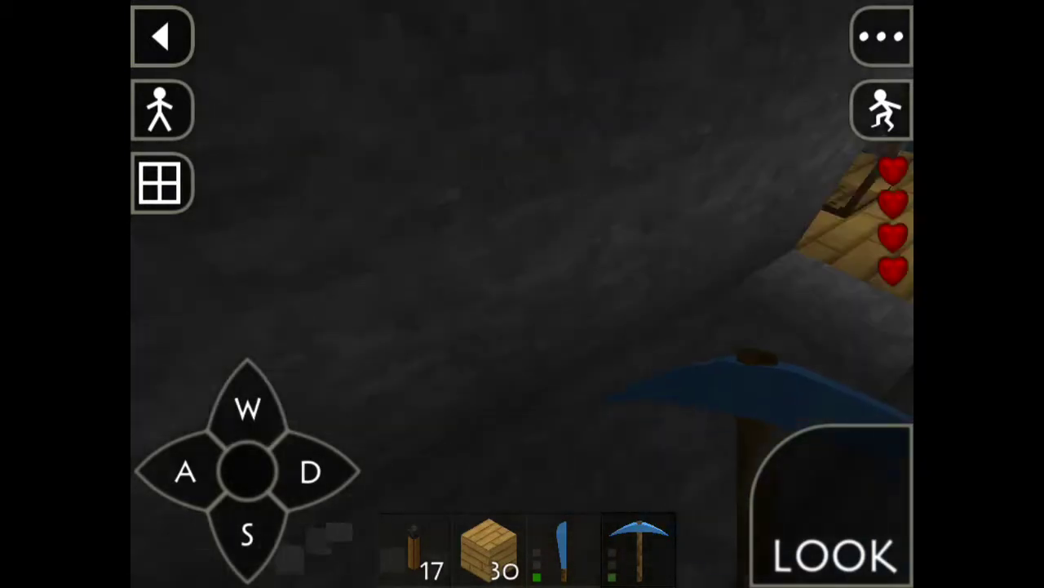
- Step out toward the wooden room, return into the tunnel and mine the wall
click(248, 408)
click(310, 472)
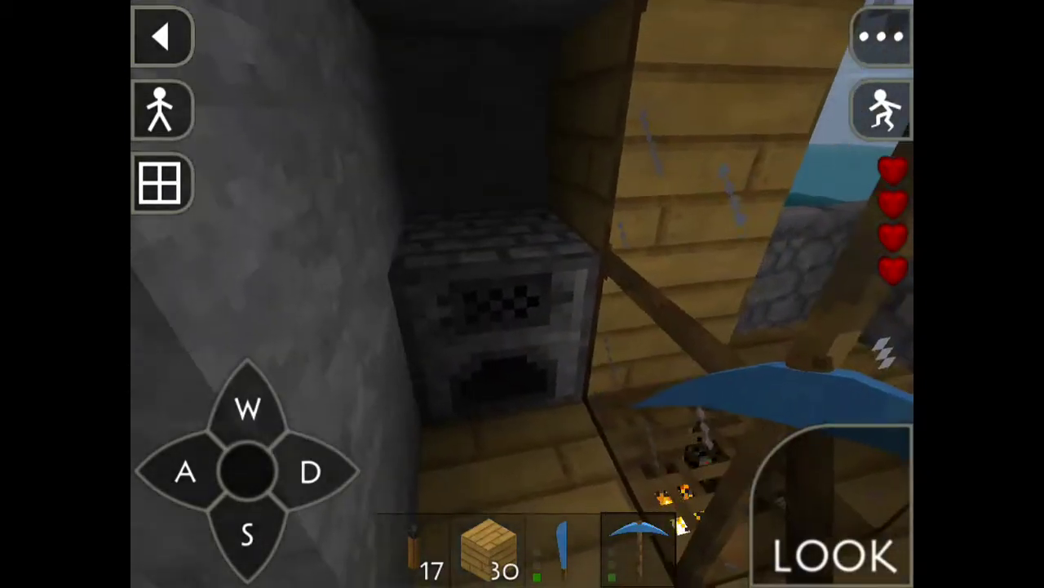
drag(653, 294, 490, 294)
click(248, 408)
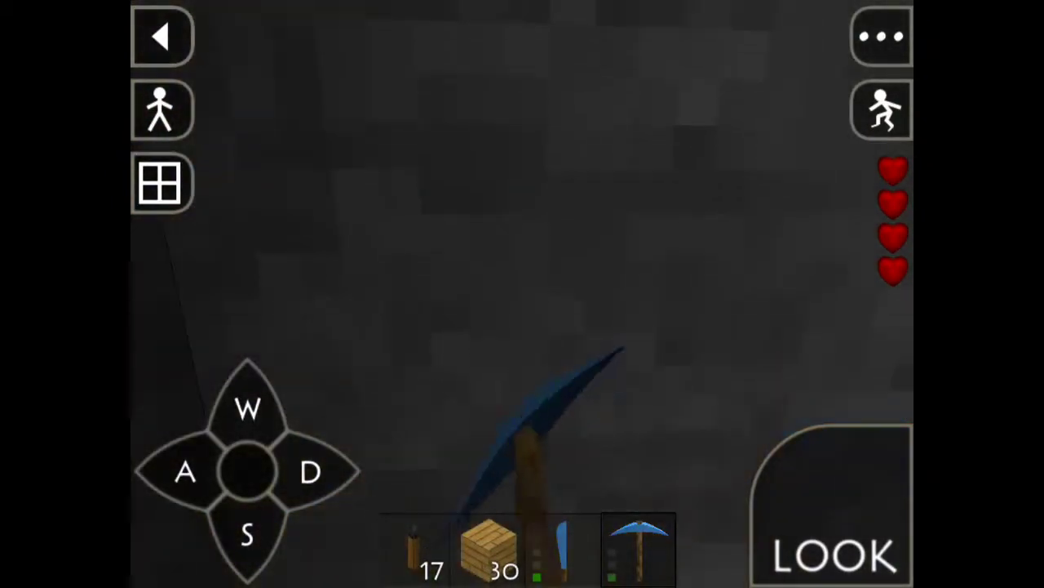
click(840, 380)
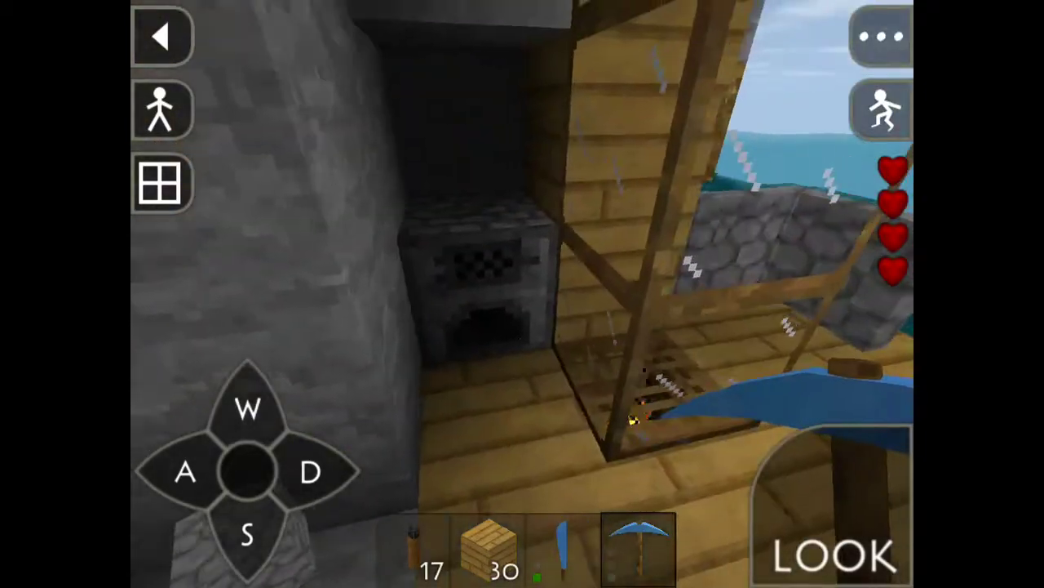
- Check the inventory, then move the cobblestone stack into the deck chest
key(e)
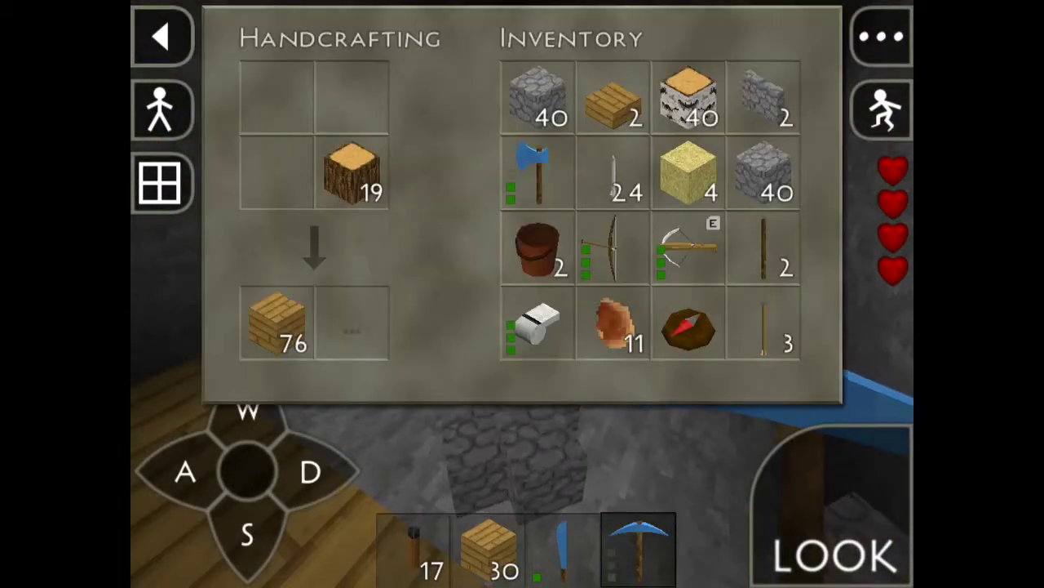
key(e)
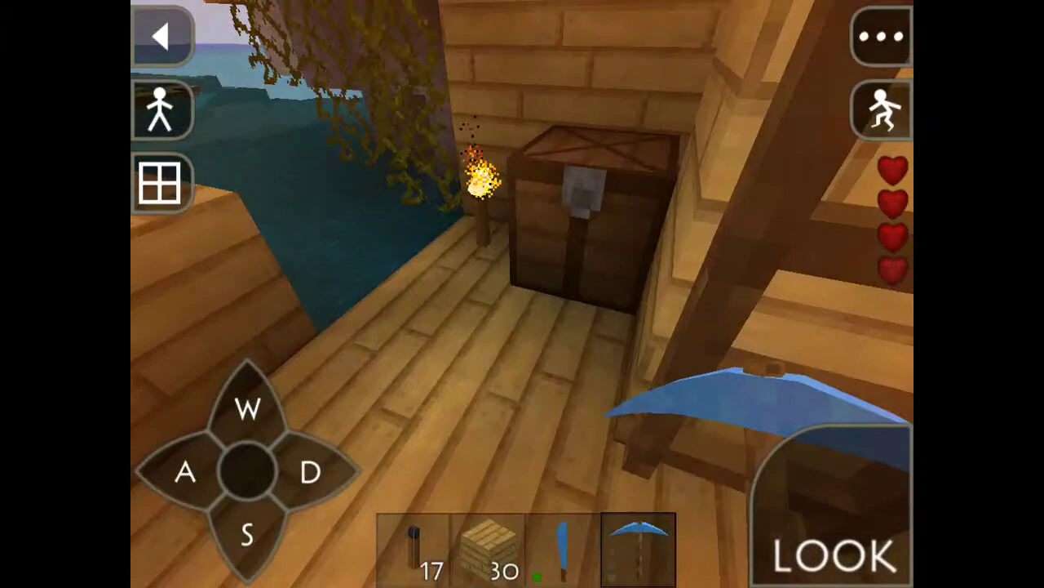
click(595, 213)
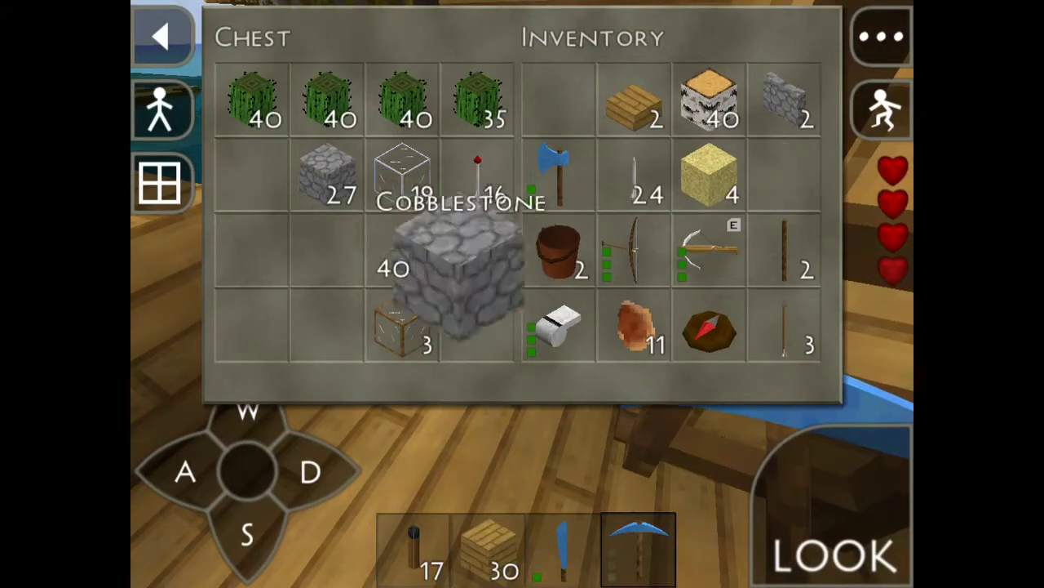
key(e)
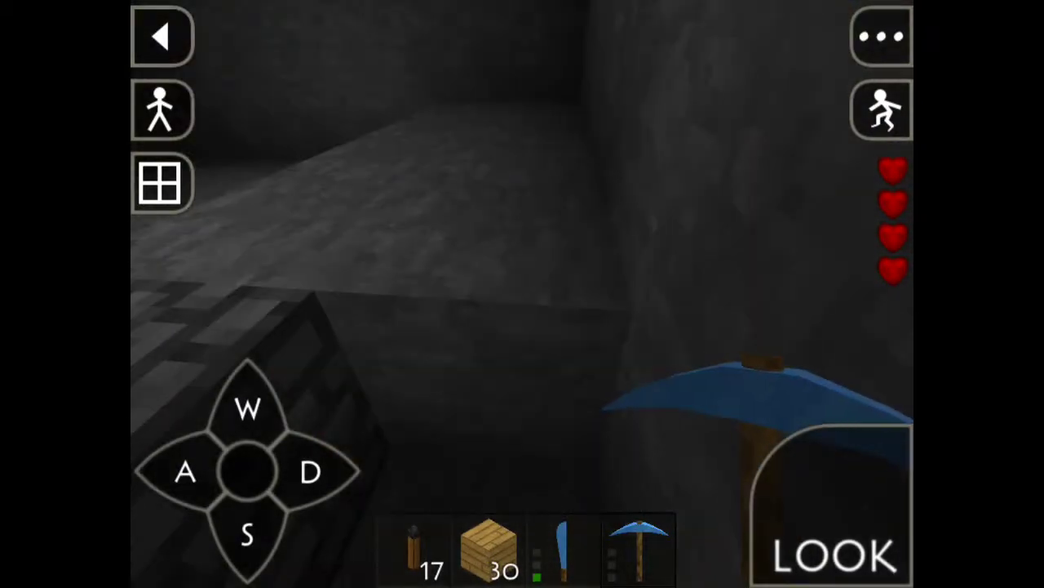
- Dig out the stone blocks ahead and below, breaking through toward the windowed room
click(512, 233)
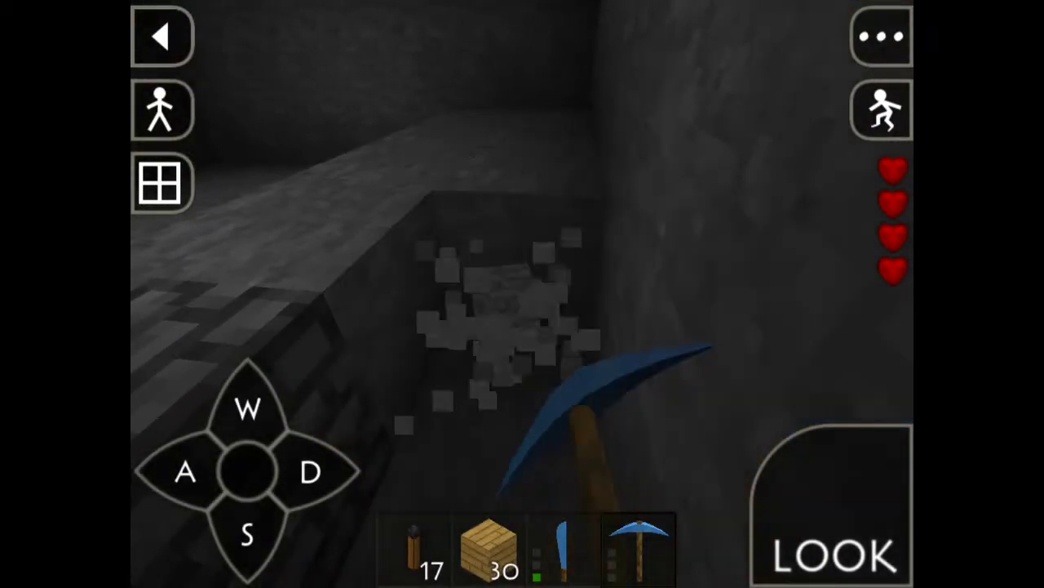
click(514, 380)
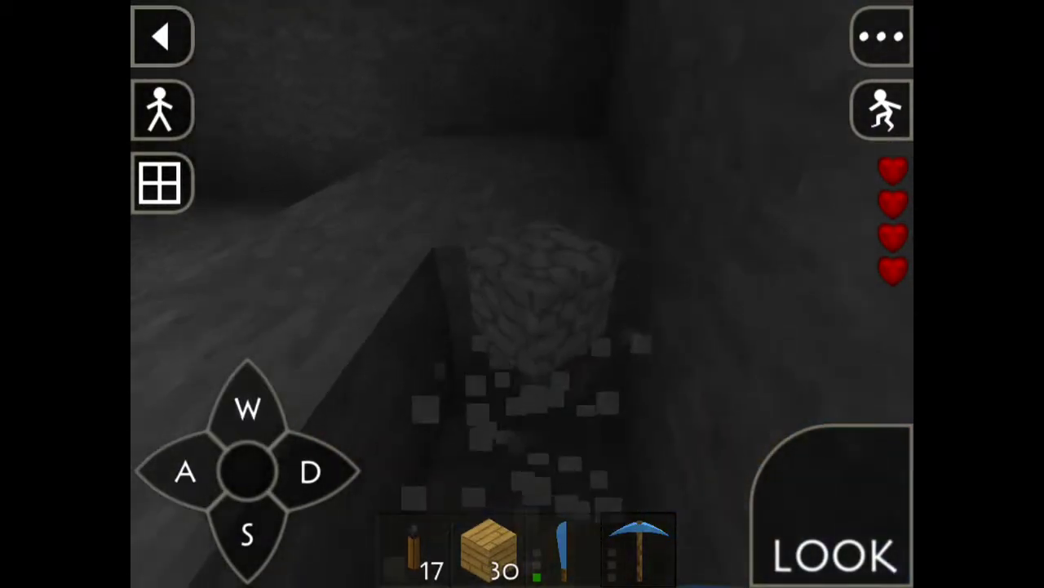
click(538, 404)
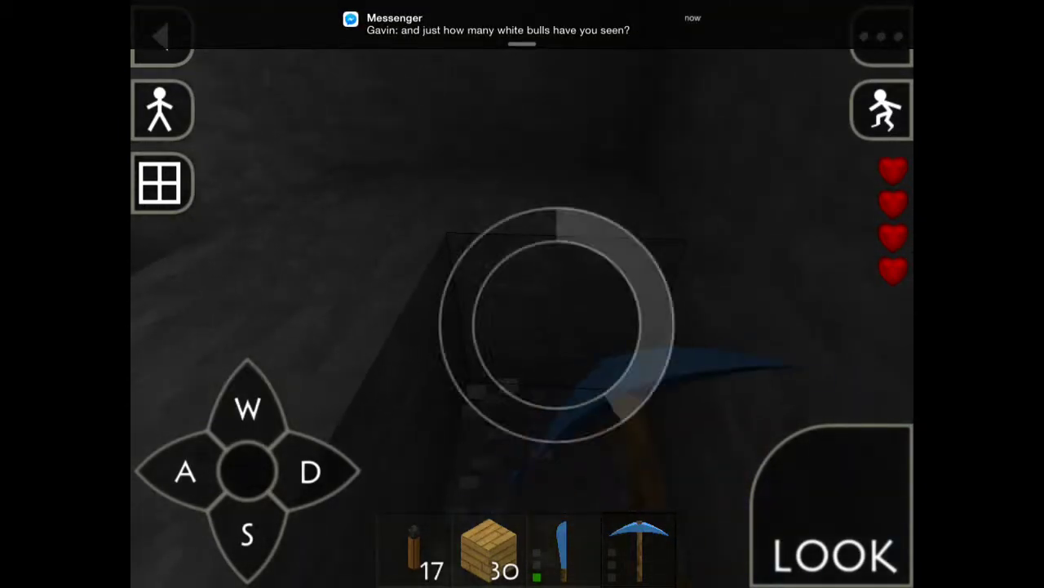
click(310, 472)
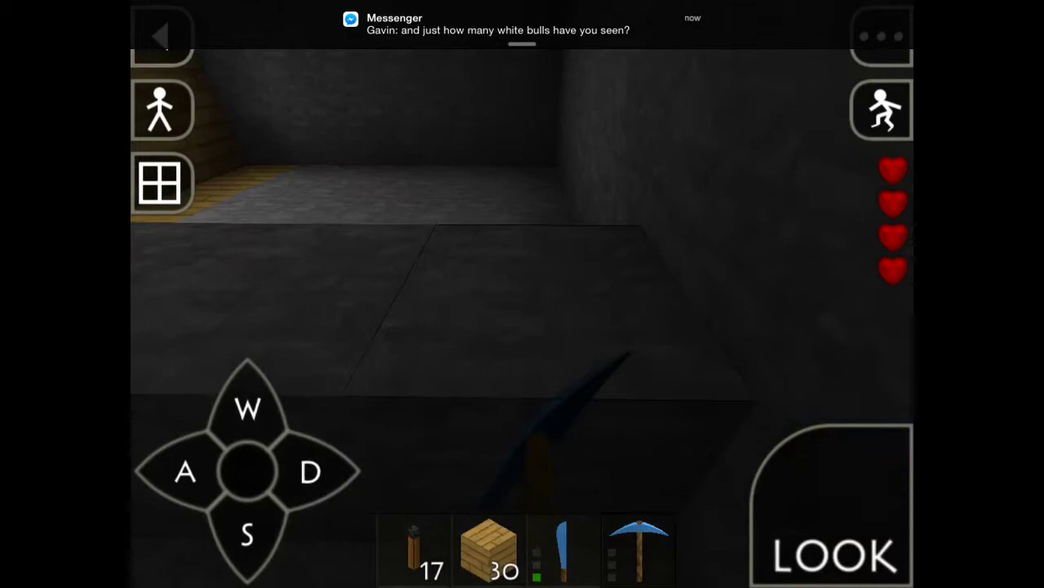
click(310, 471)
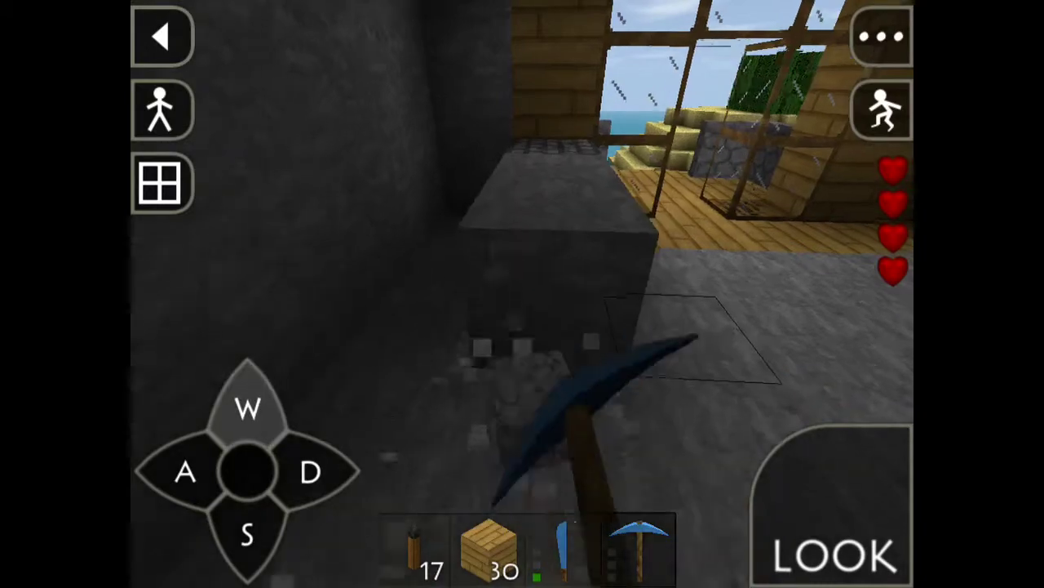
click(560, 373)
click(248, 408)
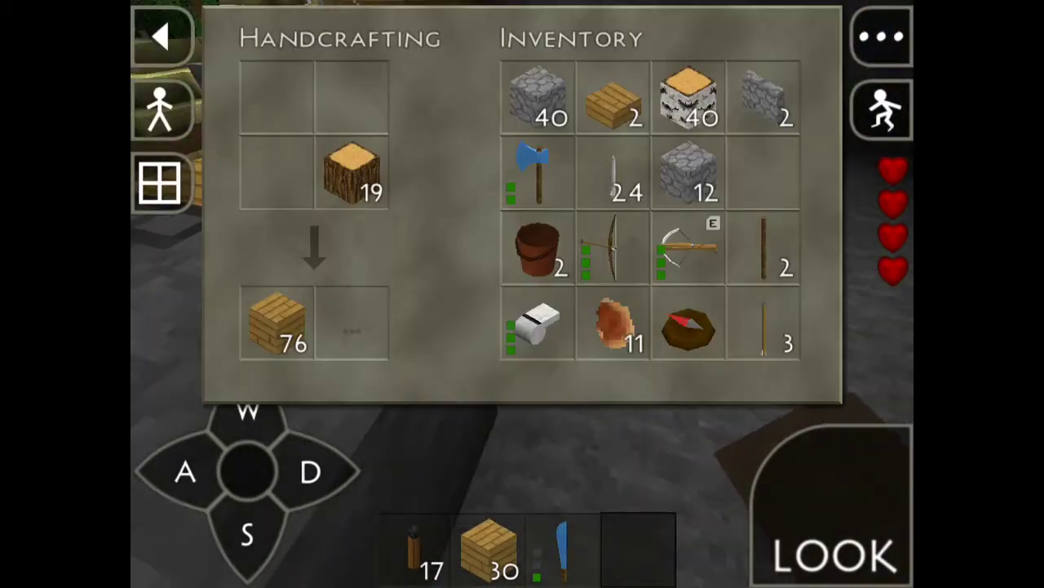
- Walk out of the dug-out stone room down onto the dock
key(d)
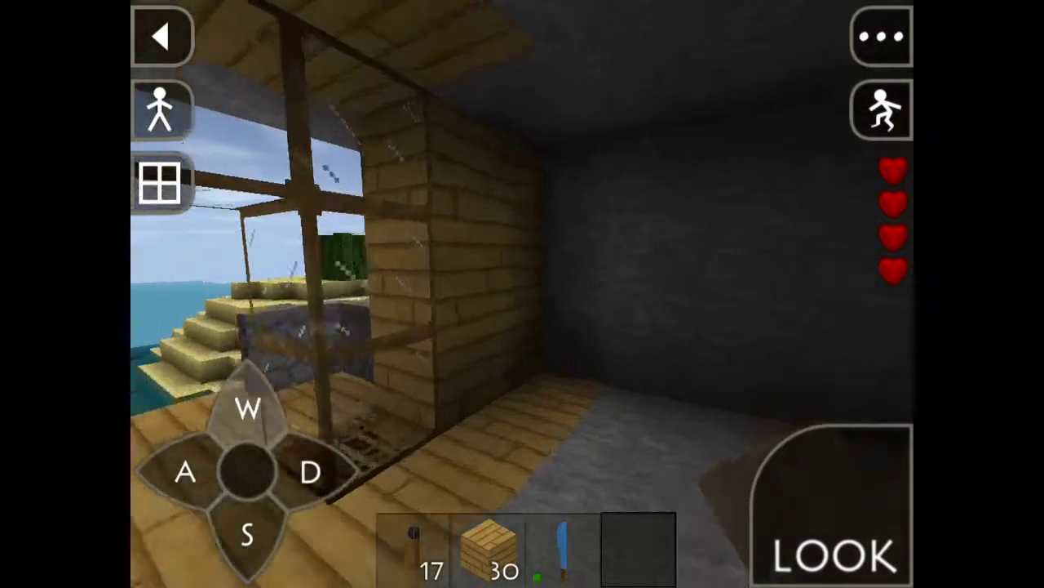
key(w)
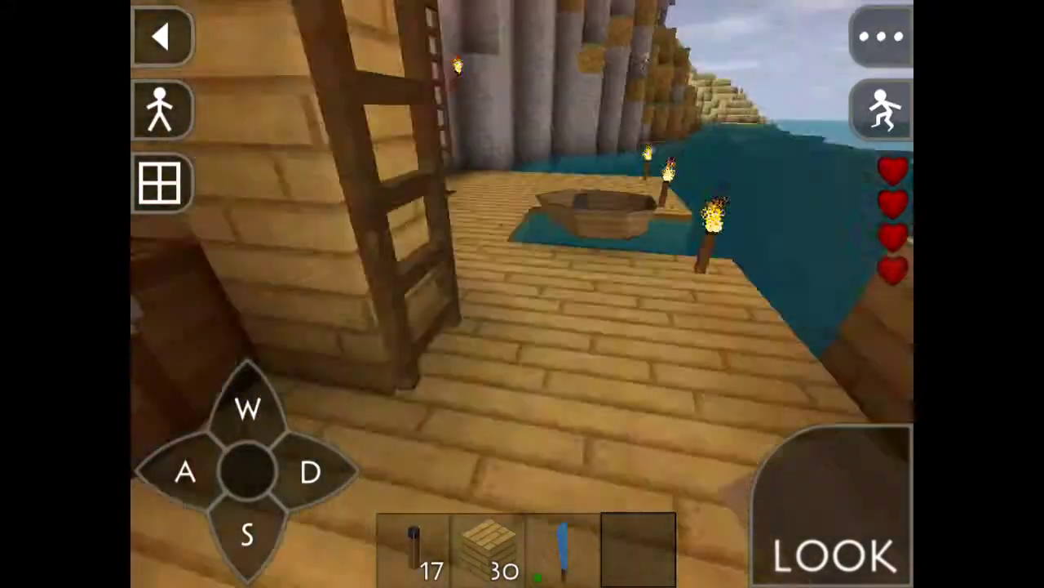
- Board the dockside boat, swim around its hull, and climb back in
key(w)
key(d)
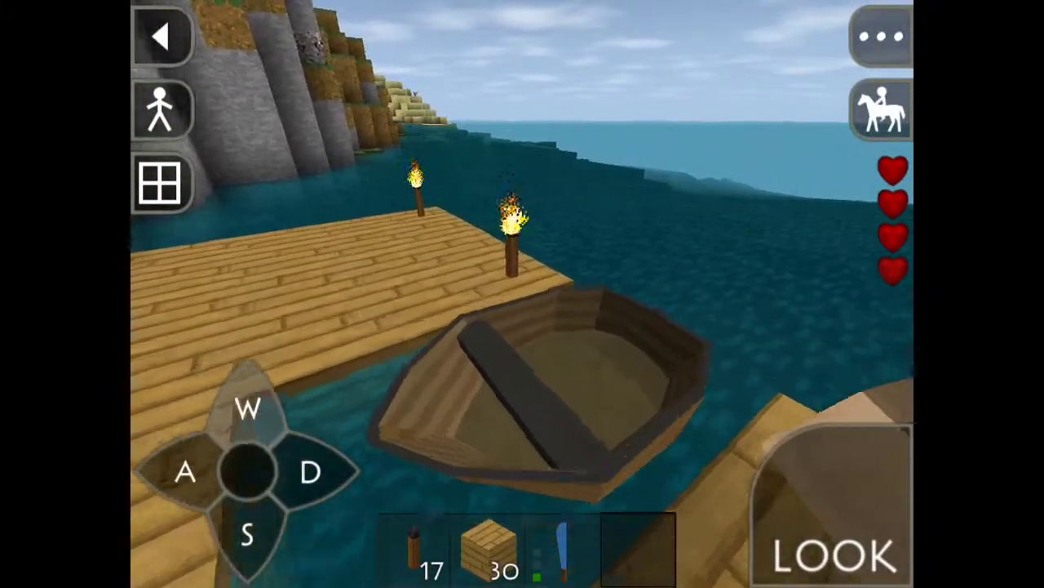
key(a)
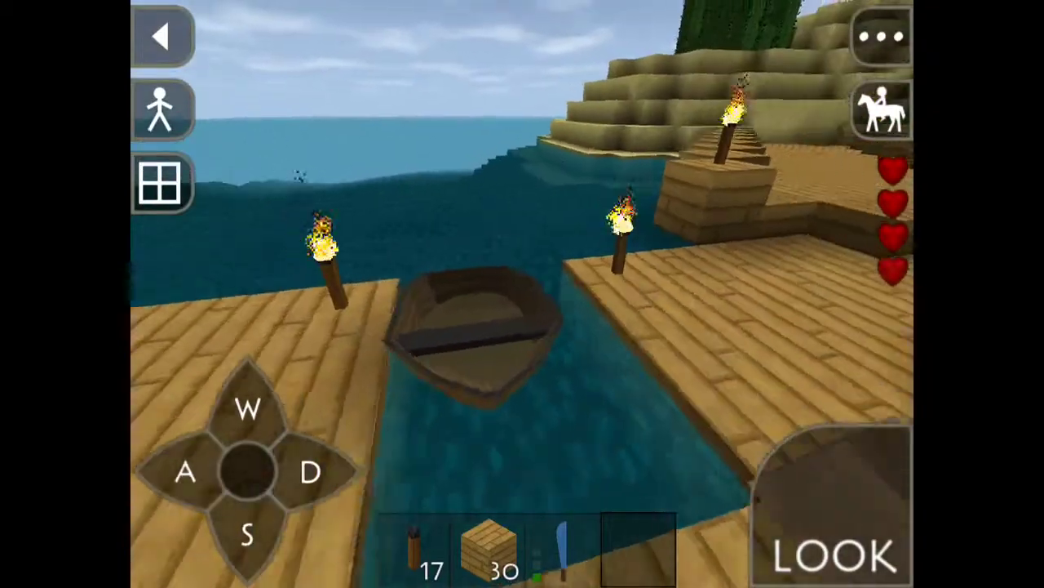
key(w)
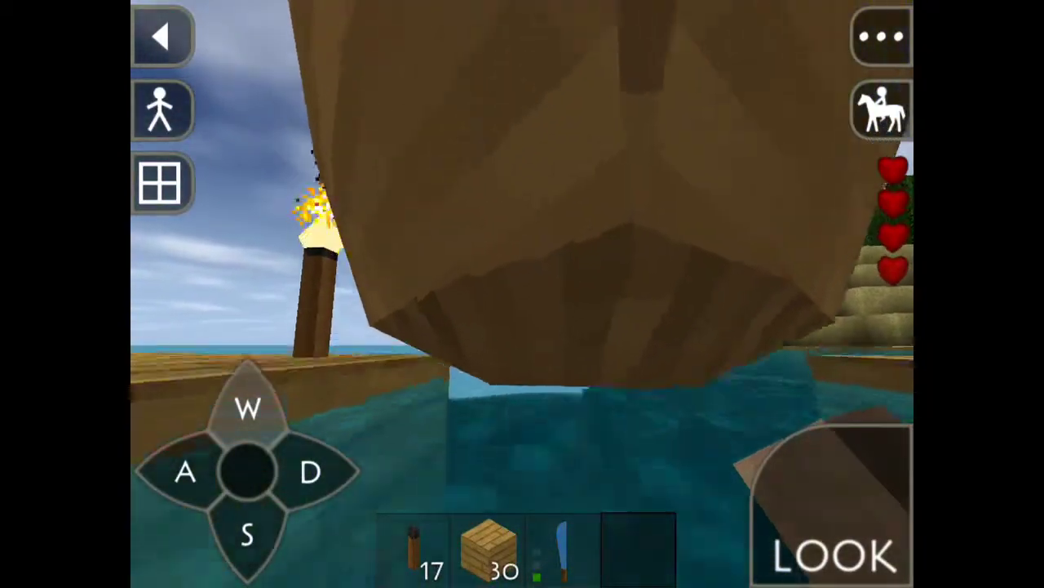
key(3)
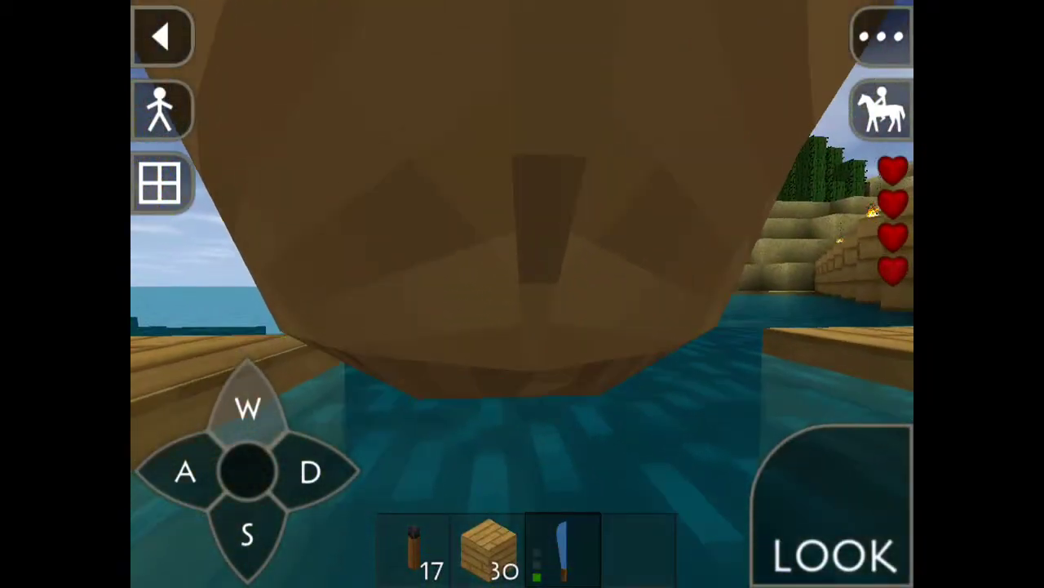
key(w)
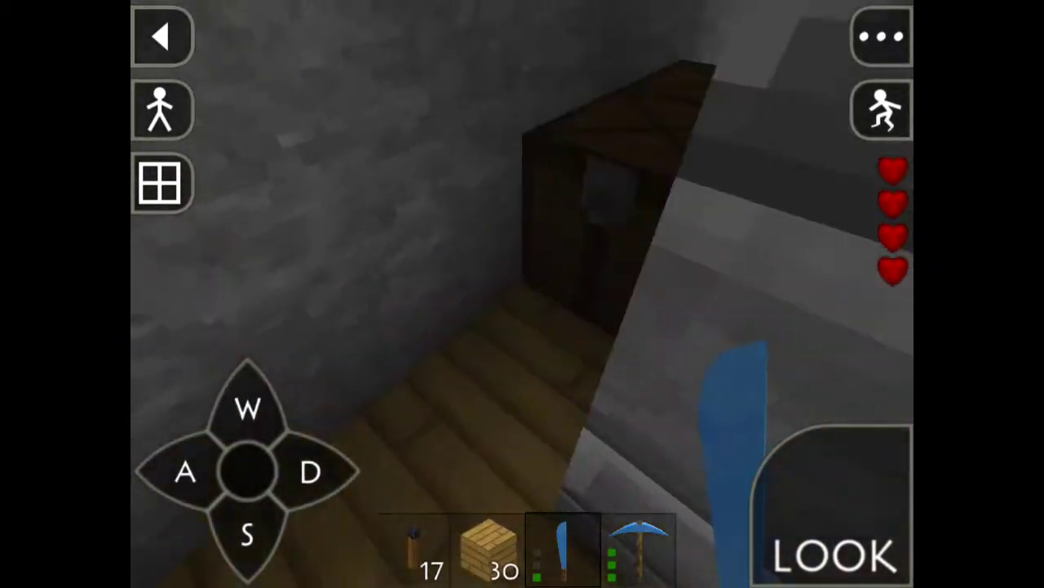
- Open the chest and face the switch on the wooden wall
click(600, 204)
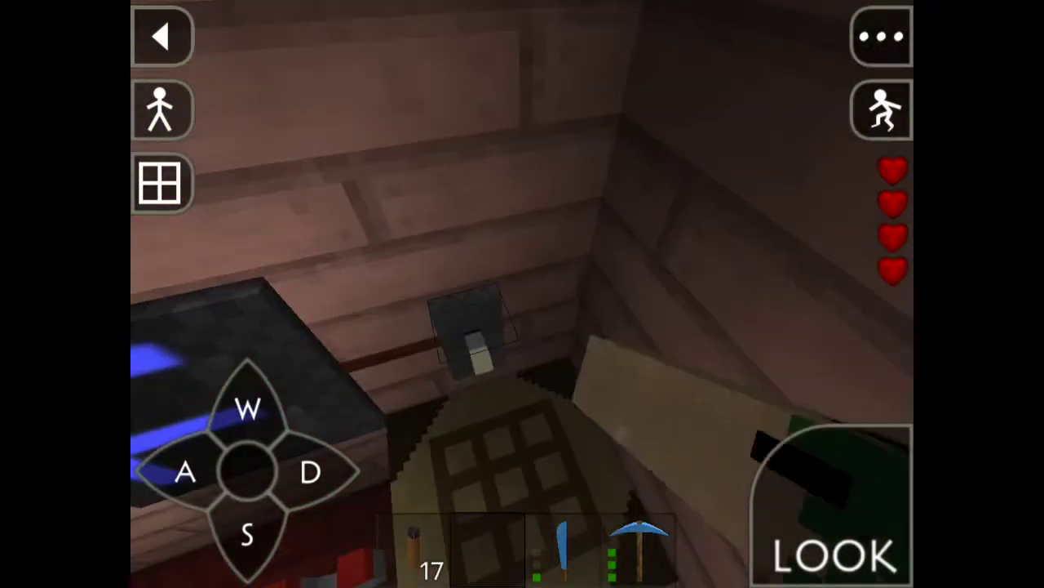
mouse_move(546, 361)
mouse_down()
mouse_move(592, 384)
mouse_move(669, 343)
mouse_up()
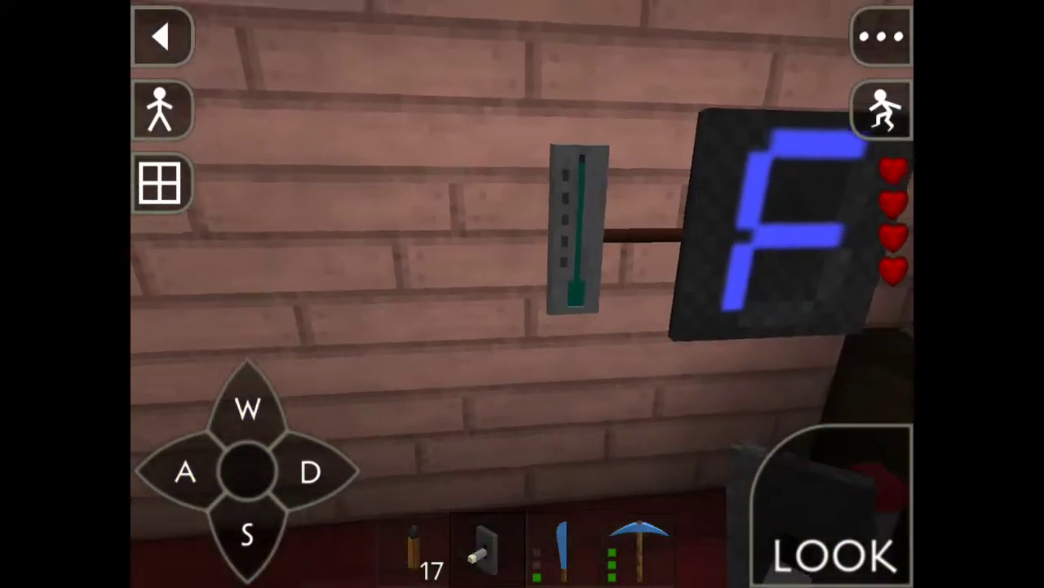
click(185, 472)
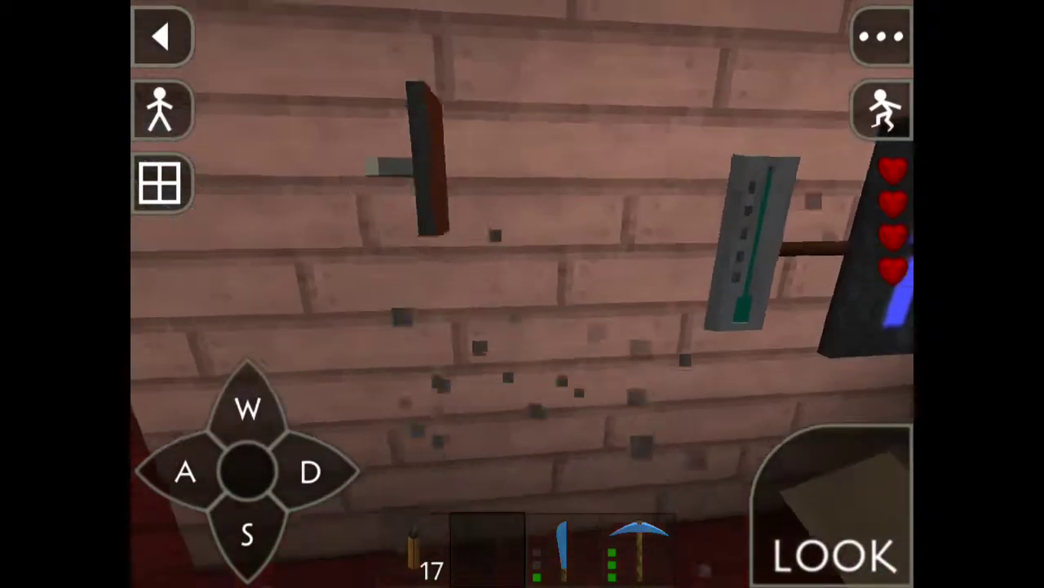
drag(532, 243, 424, 245)
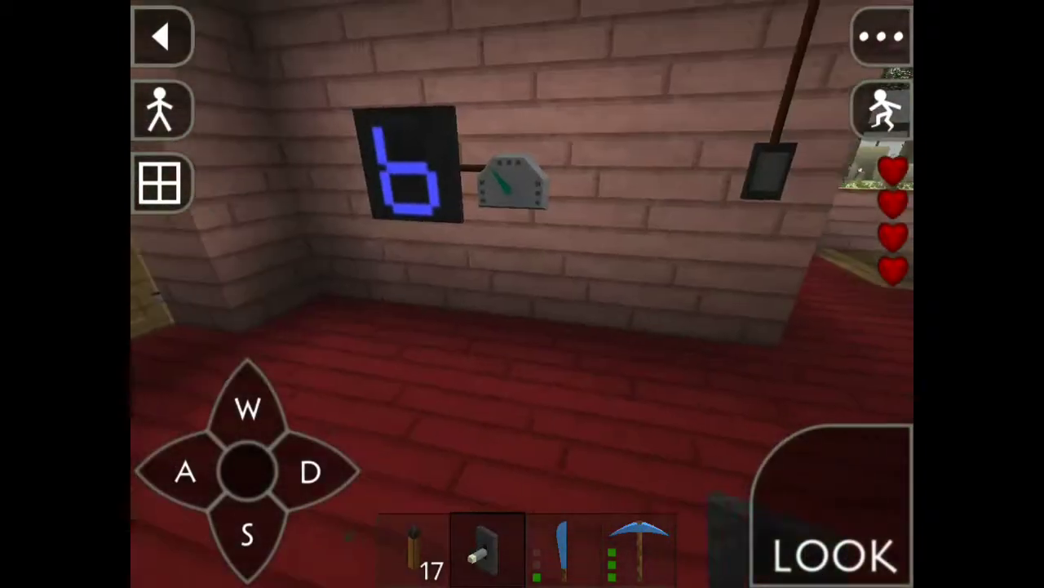
- Flip the wall switch to toggle the display between F and b
click(420, 167)
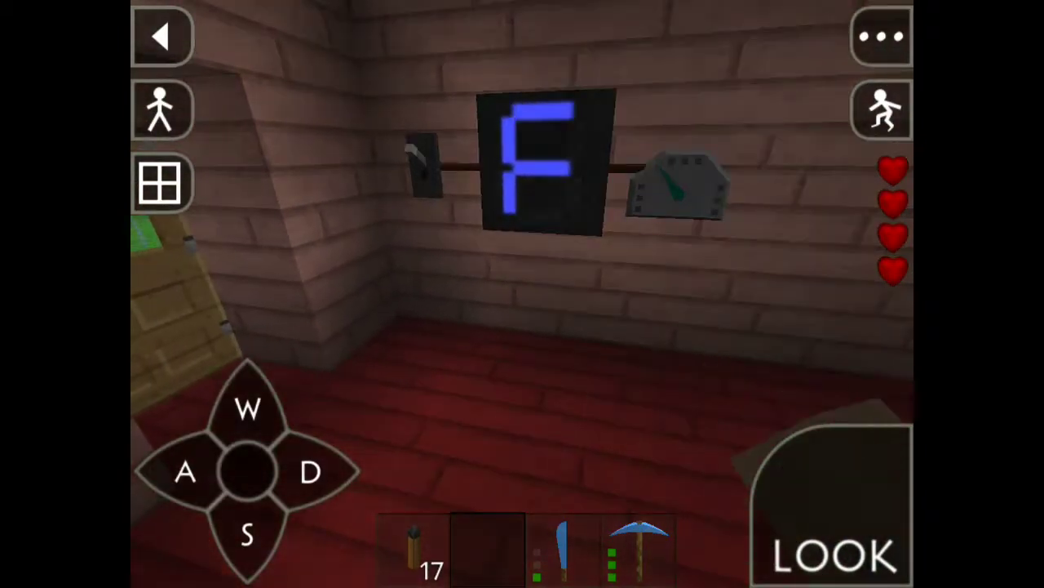
drag(530, 326, 367, 327)
click(310, 472)
click(247, 534)
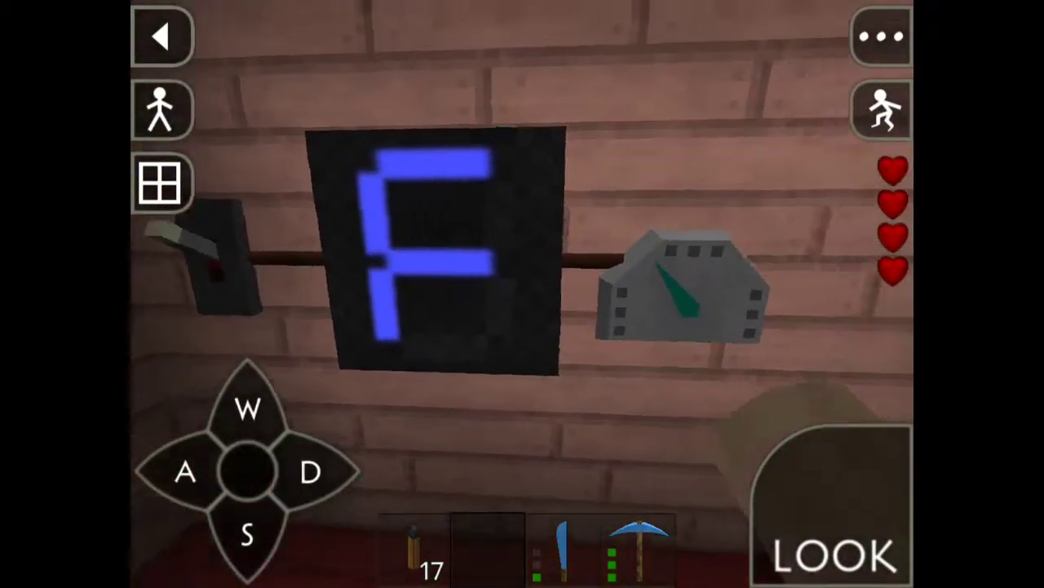
click(457, 241)
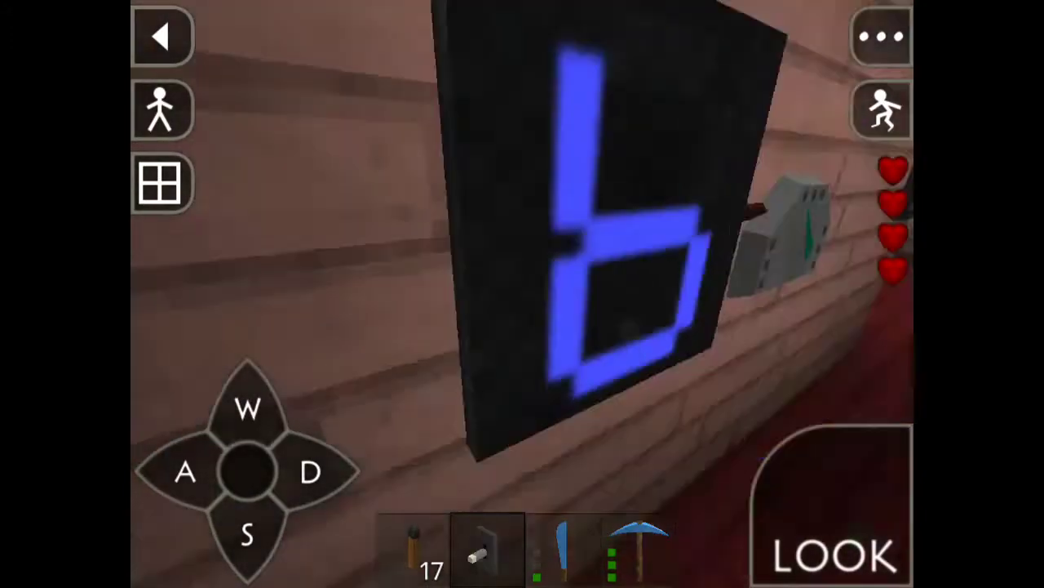
drag(408, 285, 694, 285)
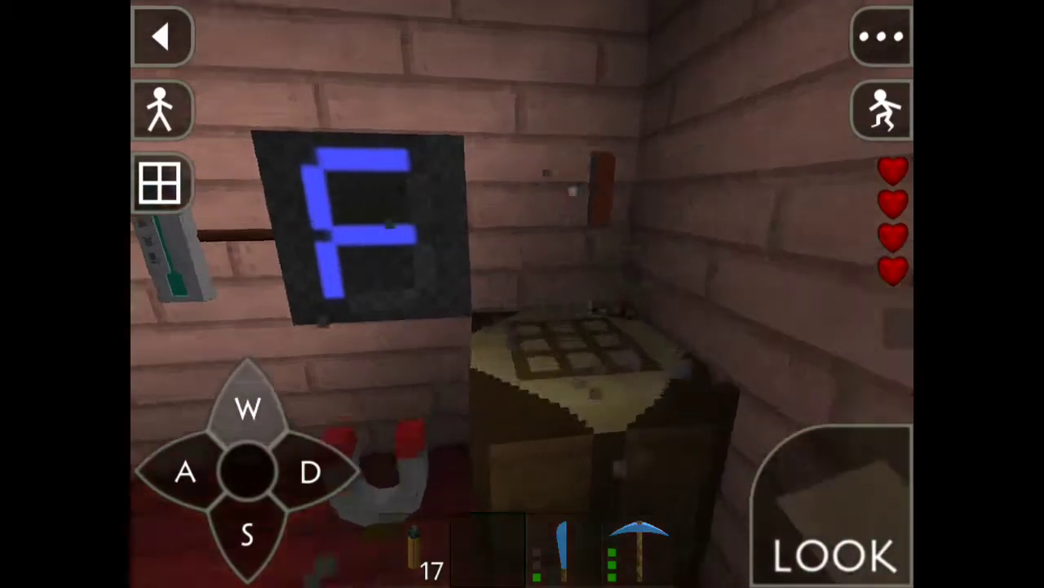
- Remove the wall switch and drop it onto the red floor
drag(585, 220, 367, 245)
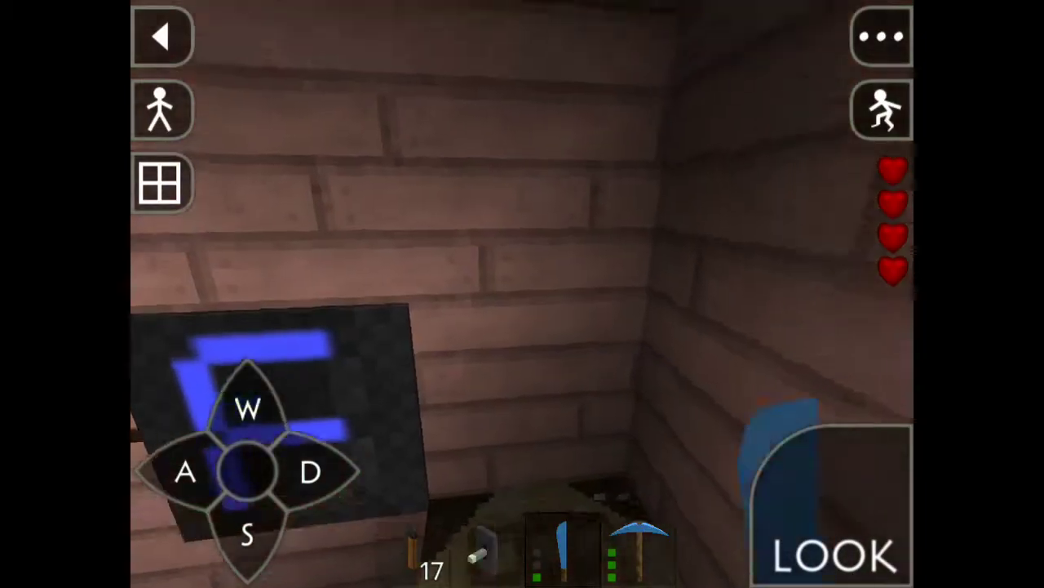
click(247, 408)
drag(653, 286, 367, 286)
click(487, 551)
click(613, 420)
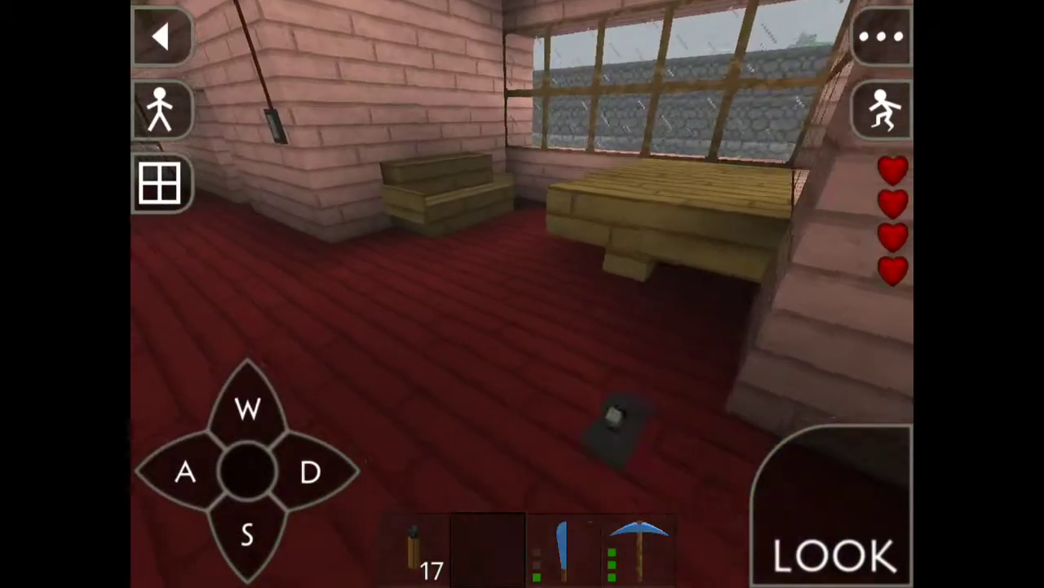
- Equip the blue blade, cross the stone porch and head over the grass past the large tree
click(563, 551)
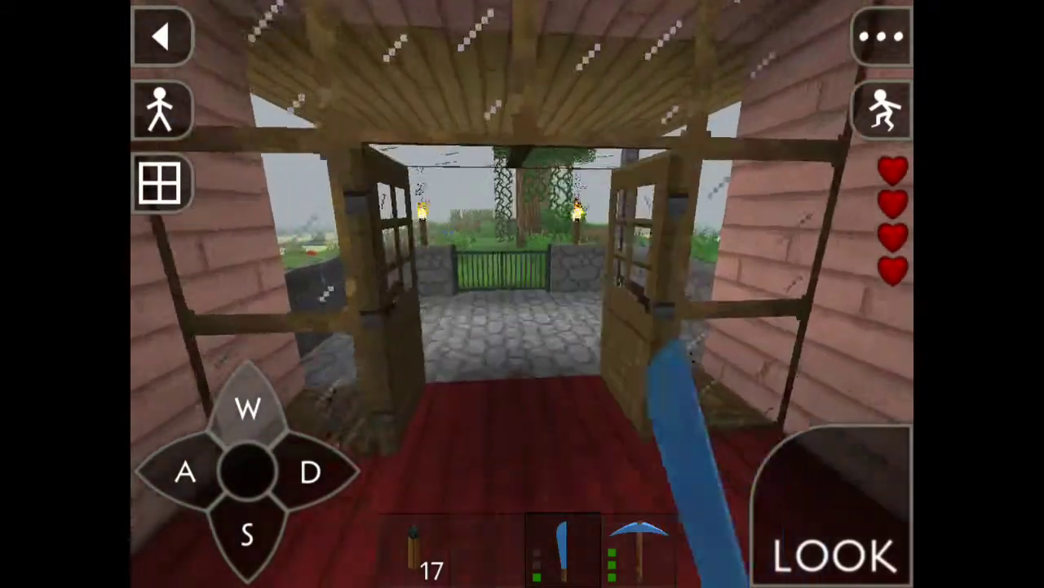
click(247, 408)
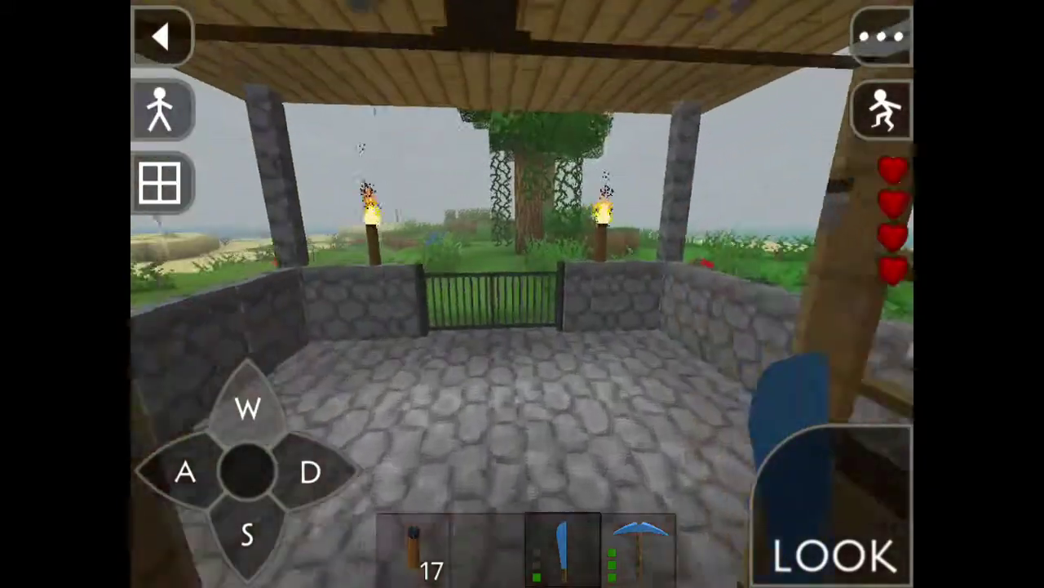
drag(734, 286, 367, 286)
click(248, 408)
drag(734, 285, 368, 286)
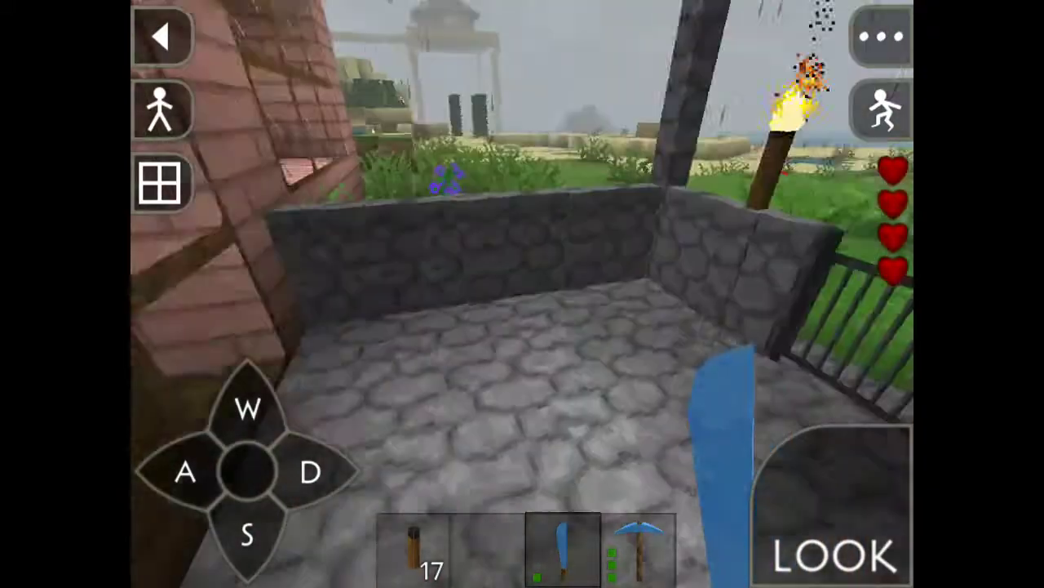
mouse_move(653, 286)
mouse_down()
mouse_move(490, 286)
mouse_move(530, 294)
mouse_up()
drag(653, 245, 490, 326)
drag(653, 285, 490, 285)
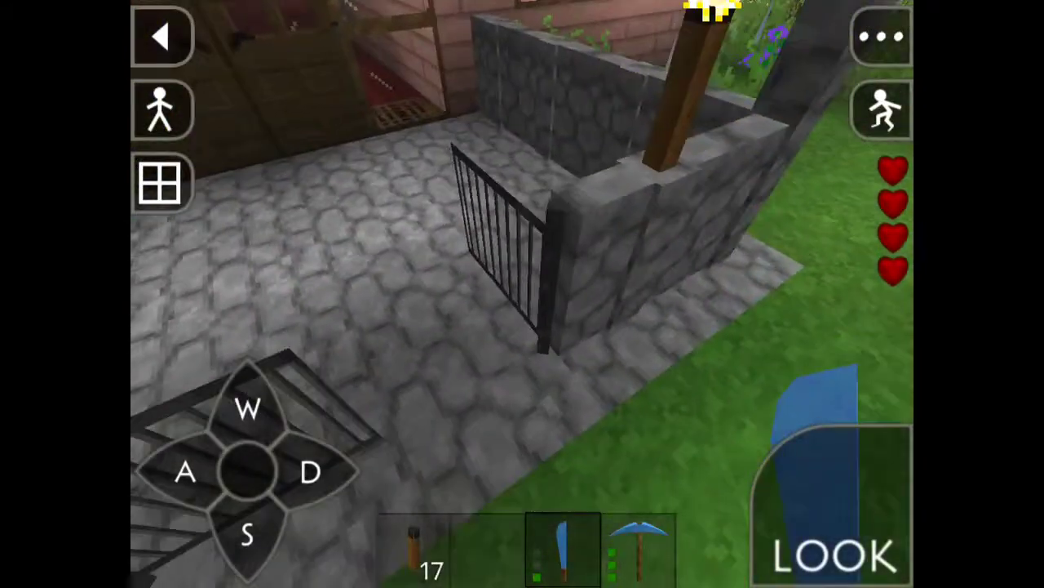
click(247, 408)
drag(653, 245, 530, 326)
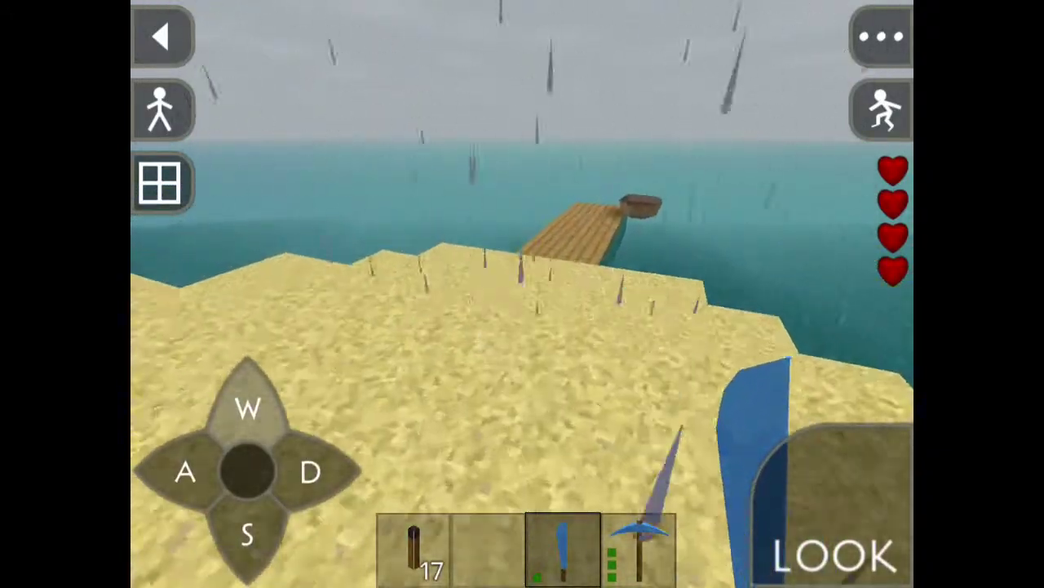
- Sail the boat to the home dock, climb the ladder and enter through the window
key(w)
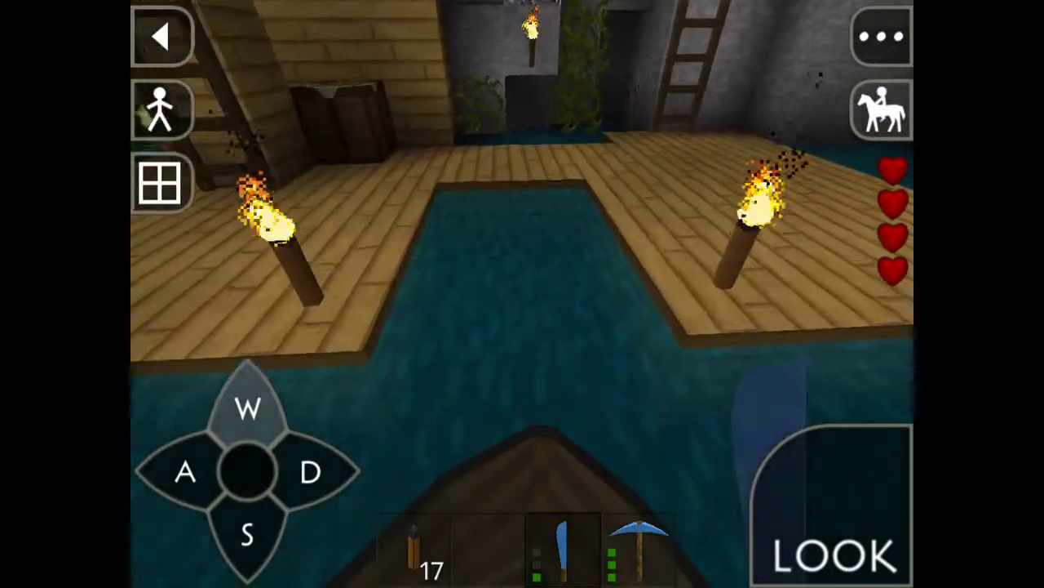
key(w)
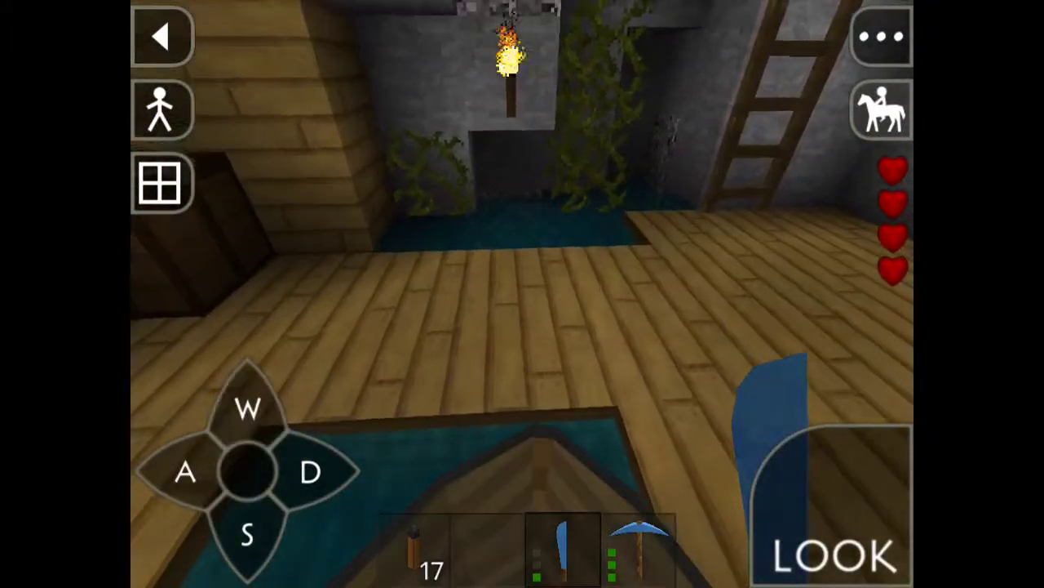
key(w)
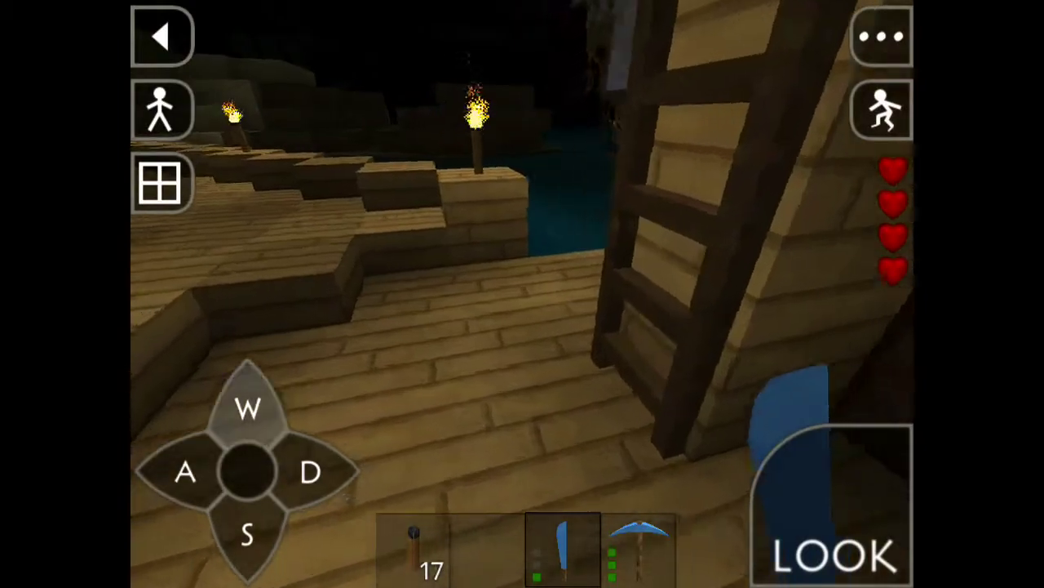
key(w)
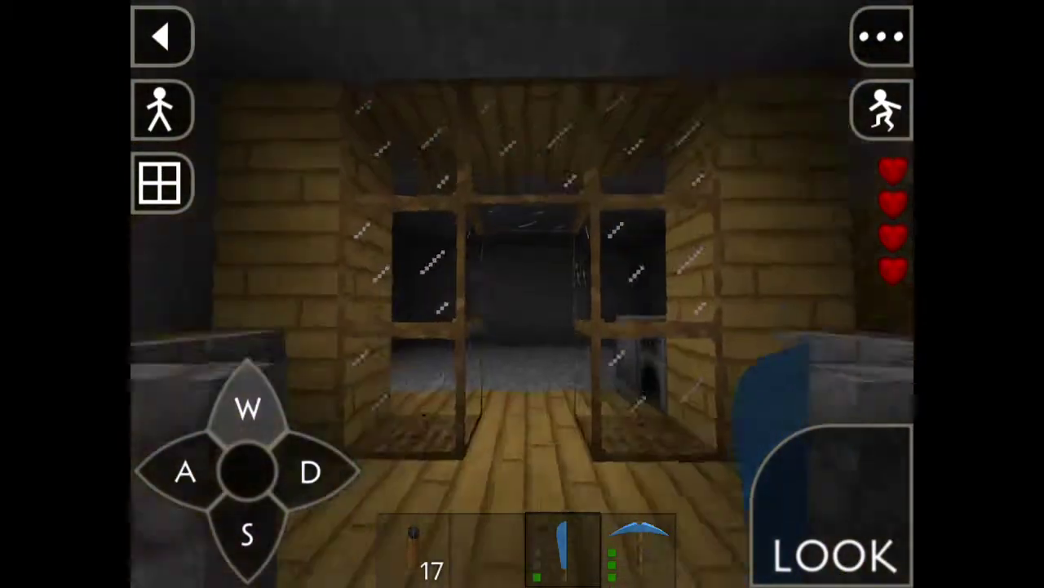
key(w)
- Mine out three stone floor blocks inside the room with the pickaxe
key(4)
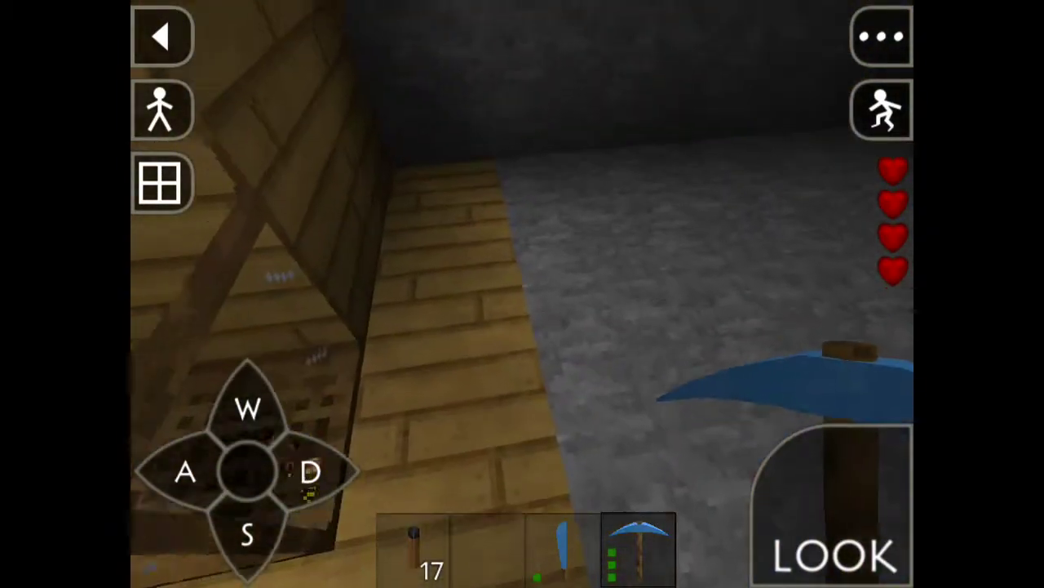
click(639, 383)
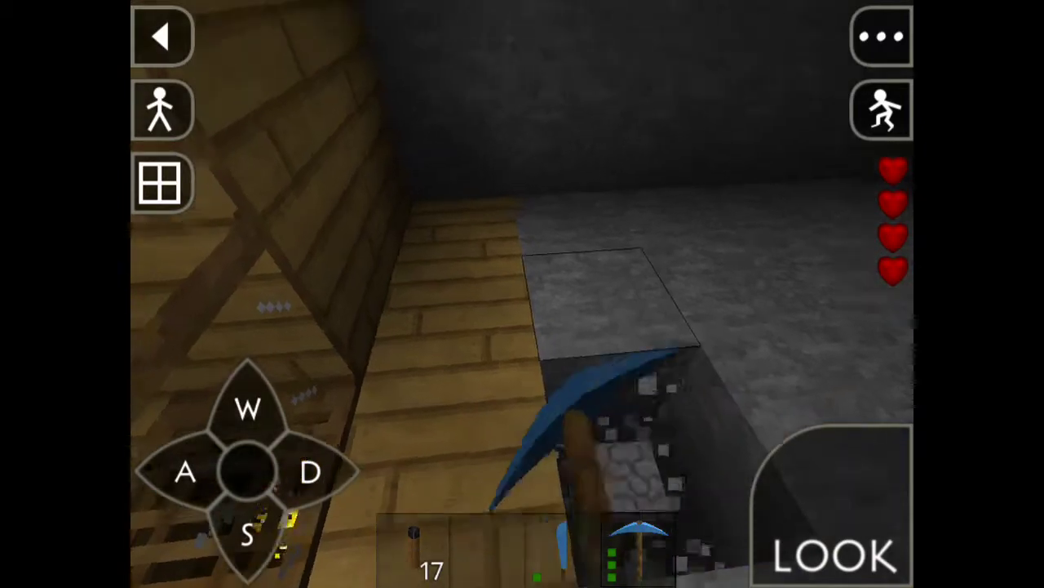
click(599, 297)
click(571, 341)
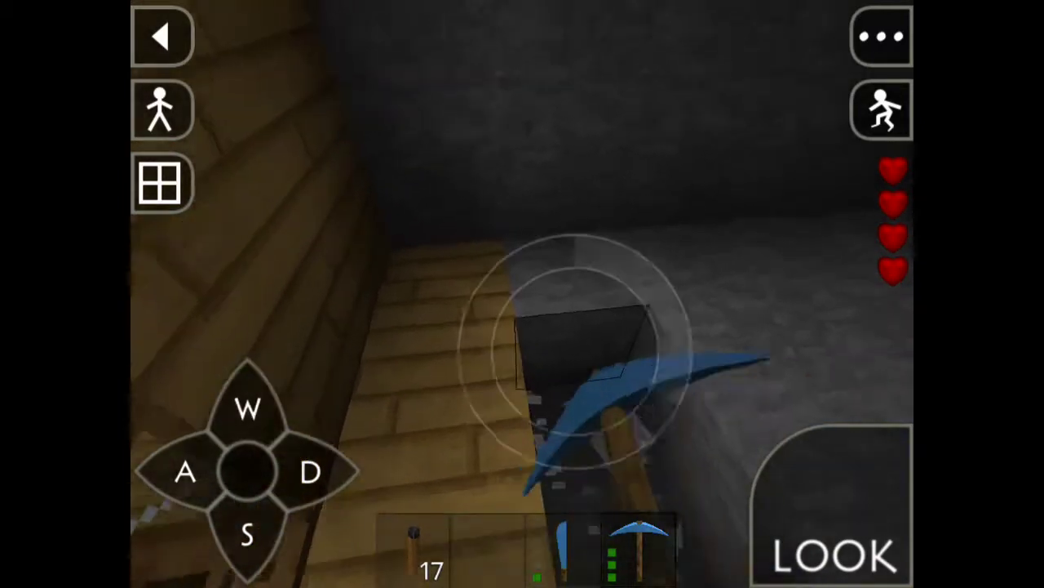
- Place plank blocks along the edge of the room's floor
click(161, 182)
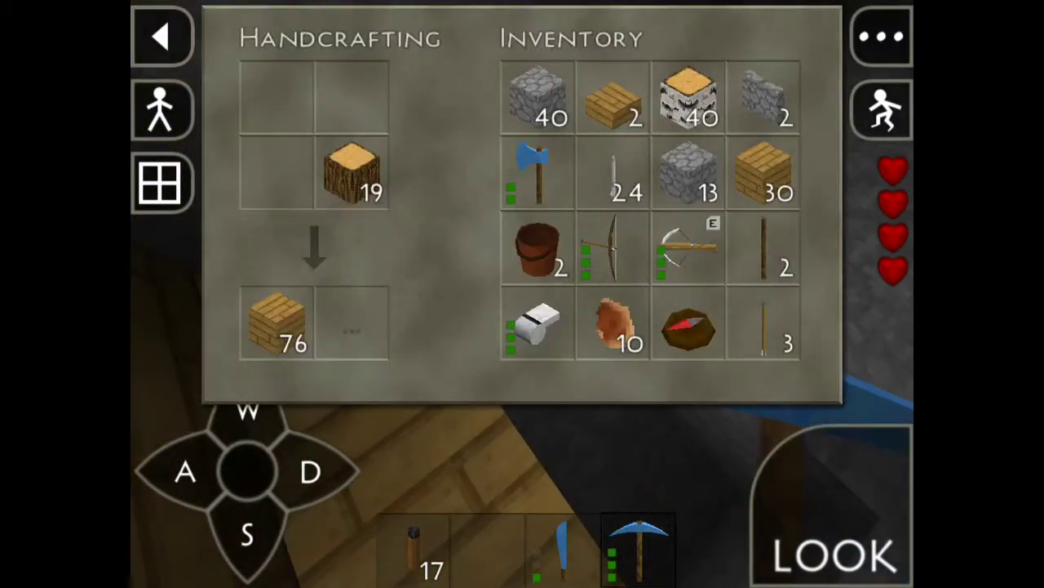
click(160, 182)
click(536, 424)
click(620, 351)
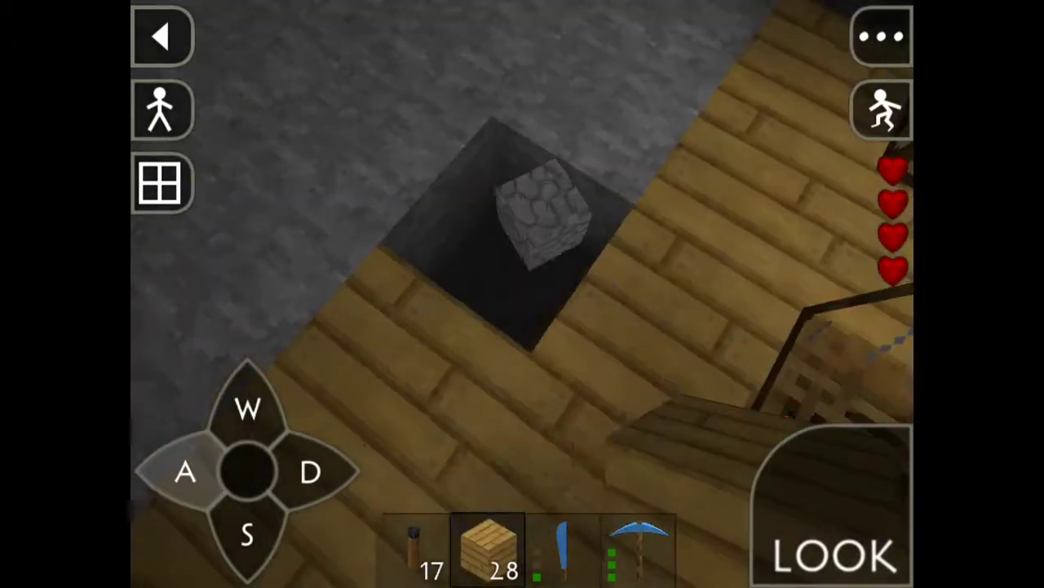
click(571, 408)
- Break a plank, then mine the stone beside the furnace and down into the hole
drag(522, 204, 489, 367)
click(639, 547)
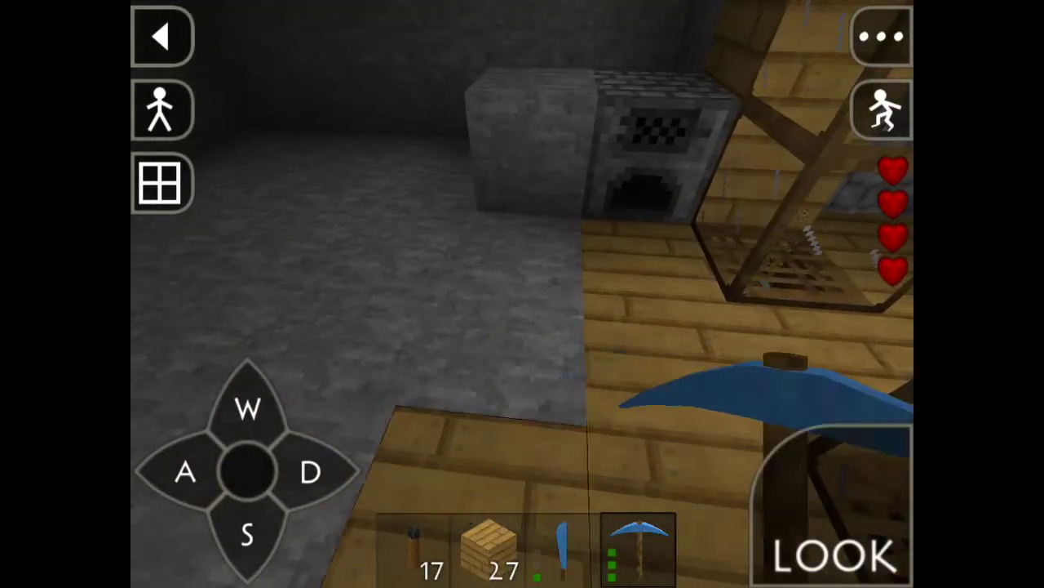
click(523, 367)
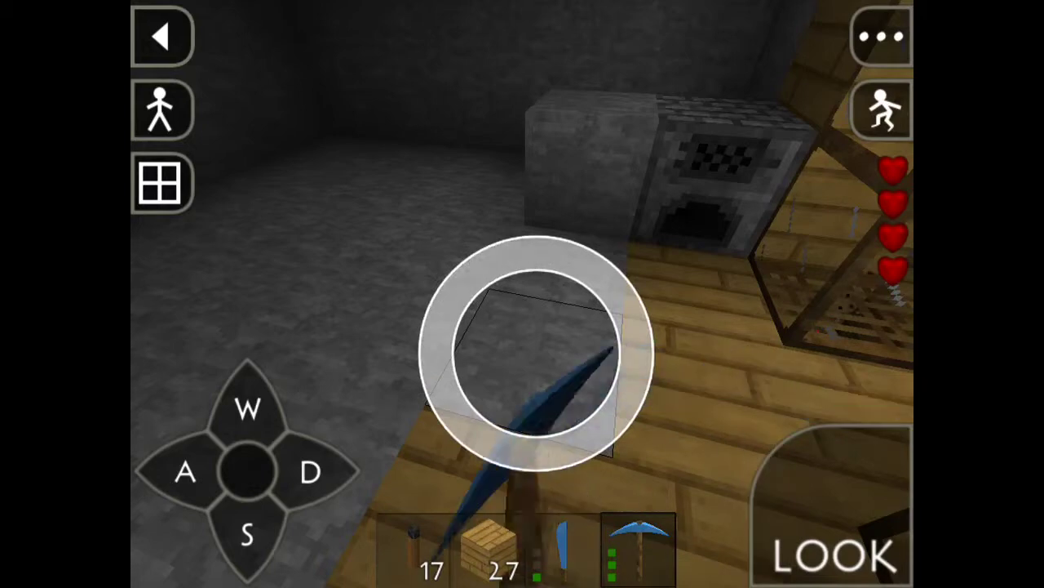
drag(536, 352, 554, 275)
click(554, 275)
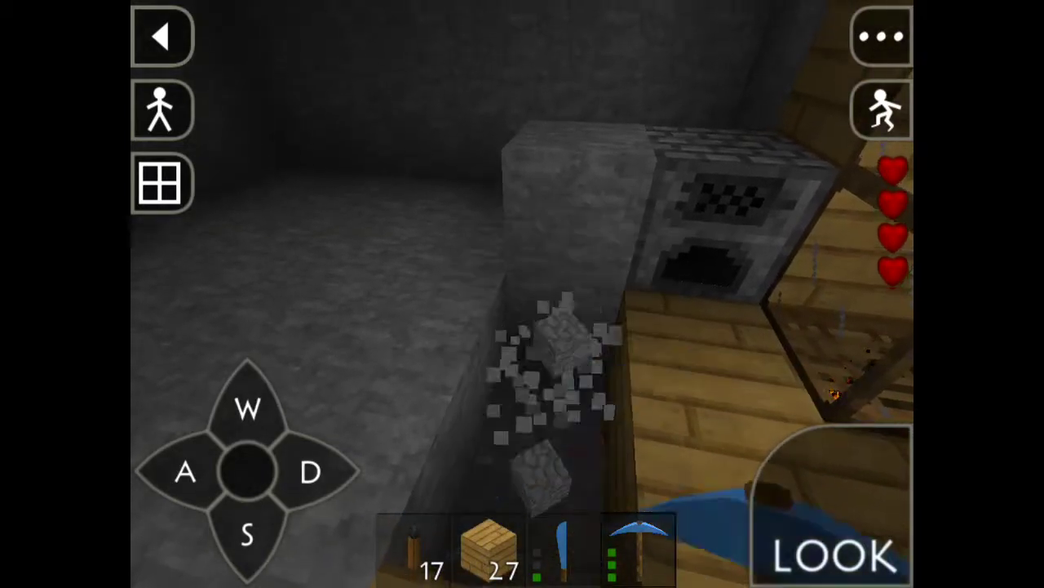
drag(563, 359, 563, 408)
mouse_move(571, 265)
mouse_down()
mouse_move(569, 233)
mouse_move(578, 233)
mouse_move(597, 302)
mouse_up()
click(562, 363)
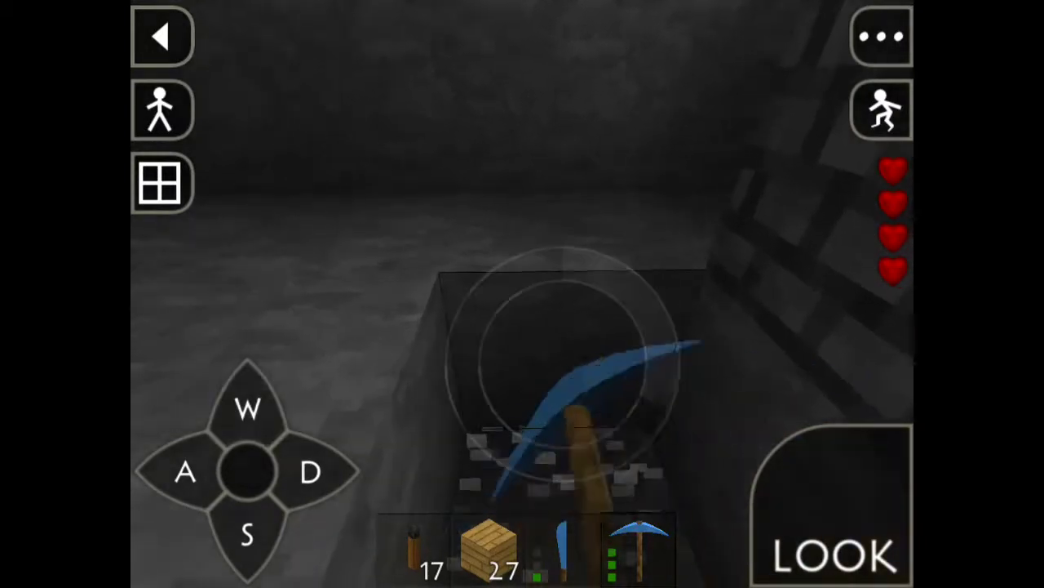
drag(561, 363, 530, 326)
drag(648, 375, 571, 425)
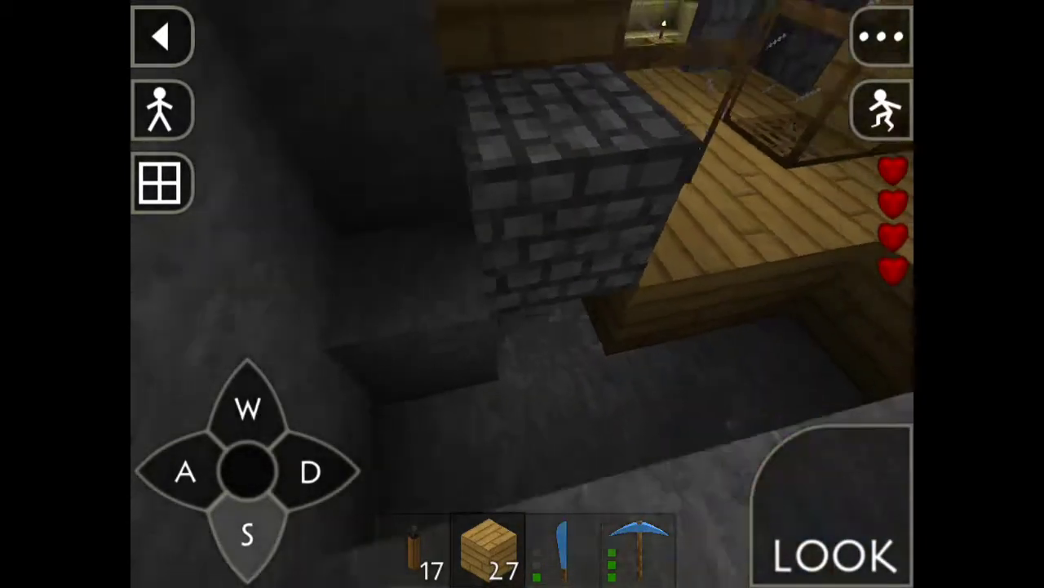
- Place more planks on the wooden floor
click(490, 546)
click(563, 441)
drag(571, 368, 734, 326)
click(522, 368)
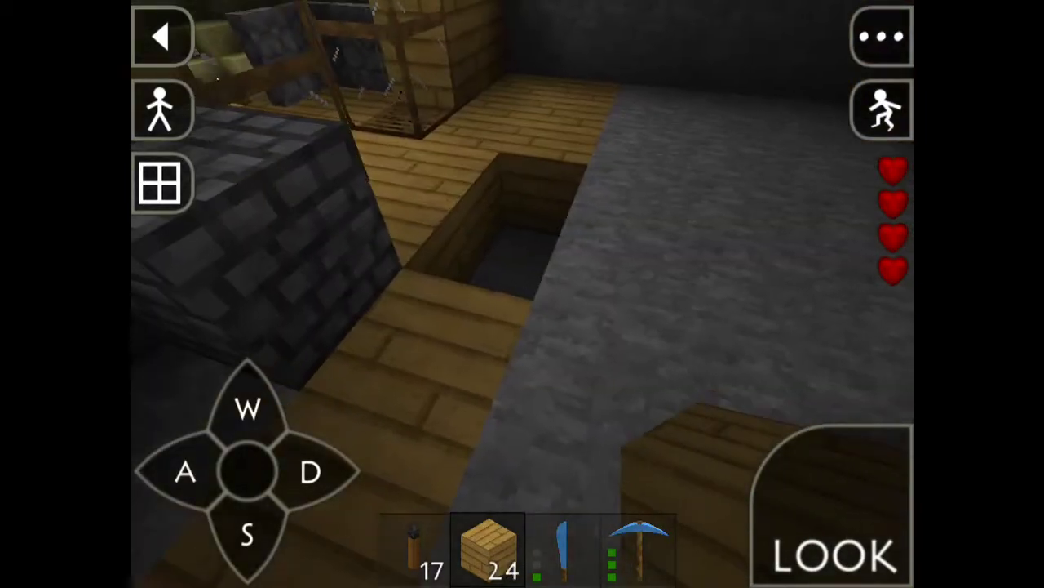
click(490, 326)
drag(490, 326, 775, 293)
- Mine the furnace and stone blocks from the wall and ceiling
click(639, 547)
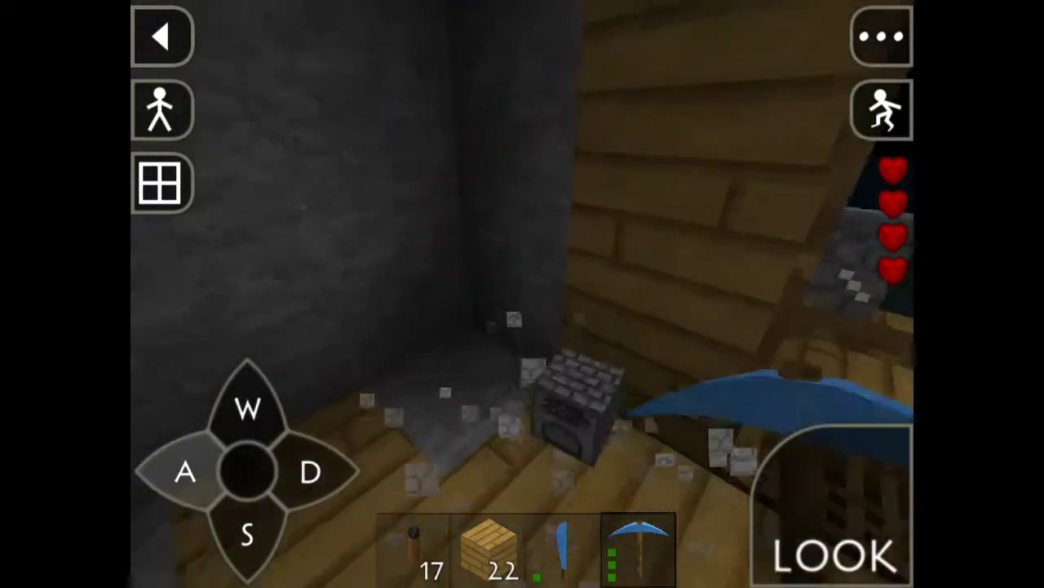
mouse_move(632, 334)
mouse_down()
mouse_move(571, 327)
mouse_move(587, 342)
mouse_move(522, 350)
mouse_up()
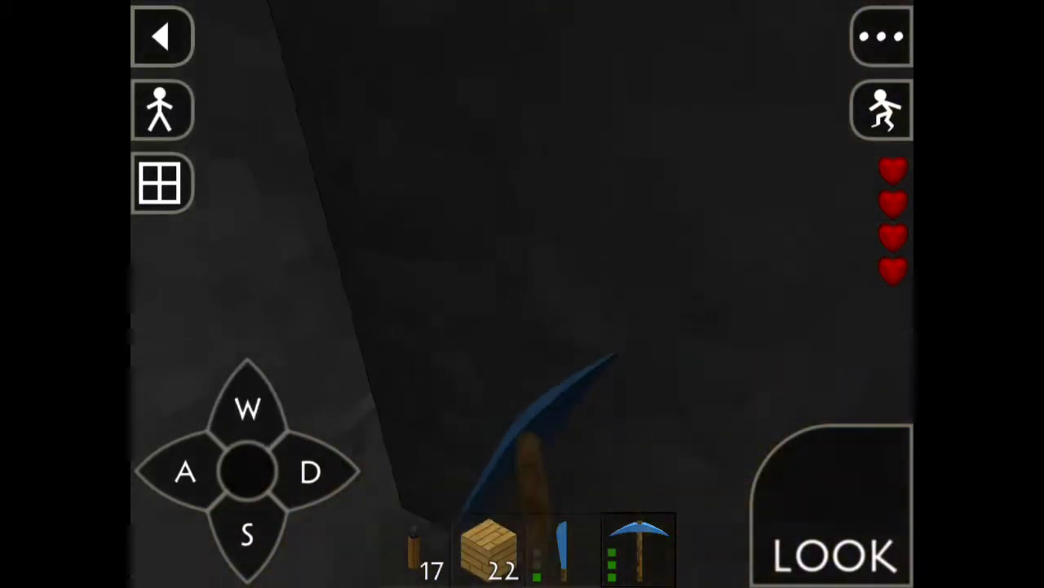
mouse_move(840, 443)
mouse_down()
mouse_move(773, 481)
mouse_move(734, 457)
mouse_up()
drag(622, 256, 636, 268)
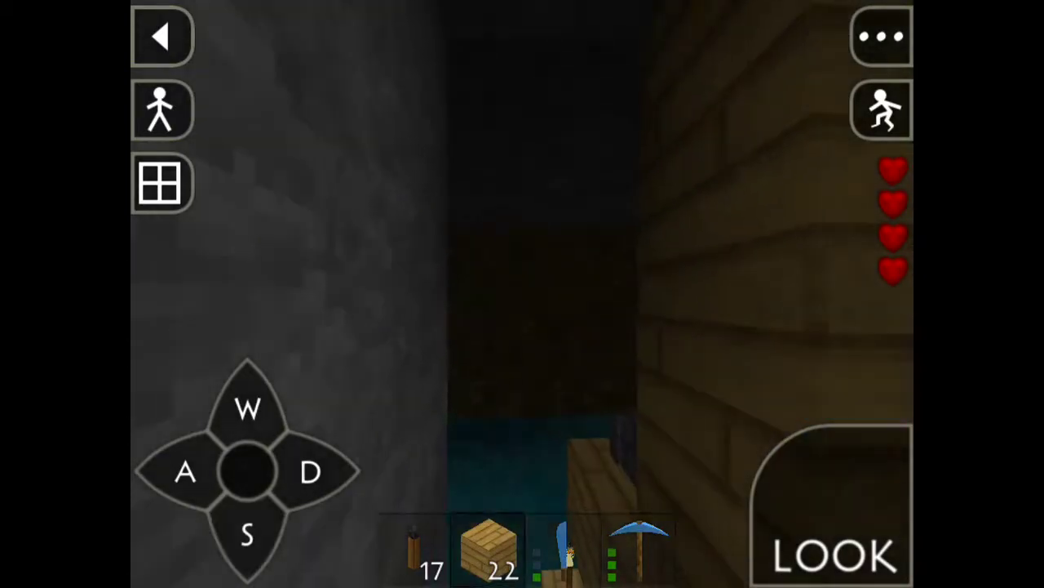
- Place planks on the wooden ledge and against the stone wall
click(718, 428)
click(582, 280)
click(537, 466)
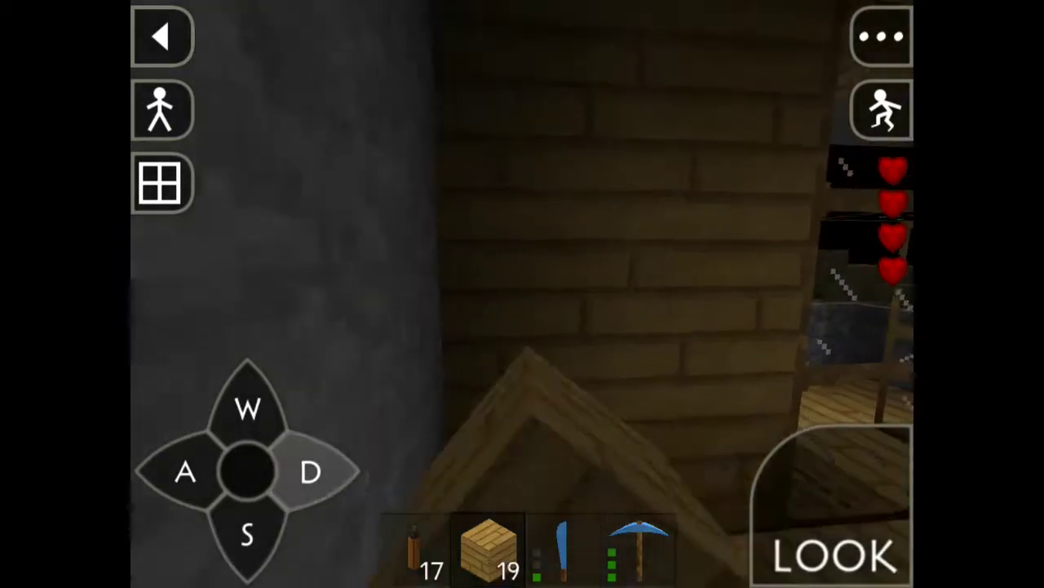
- Rearrange items in the inventory
click(161, 183)
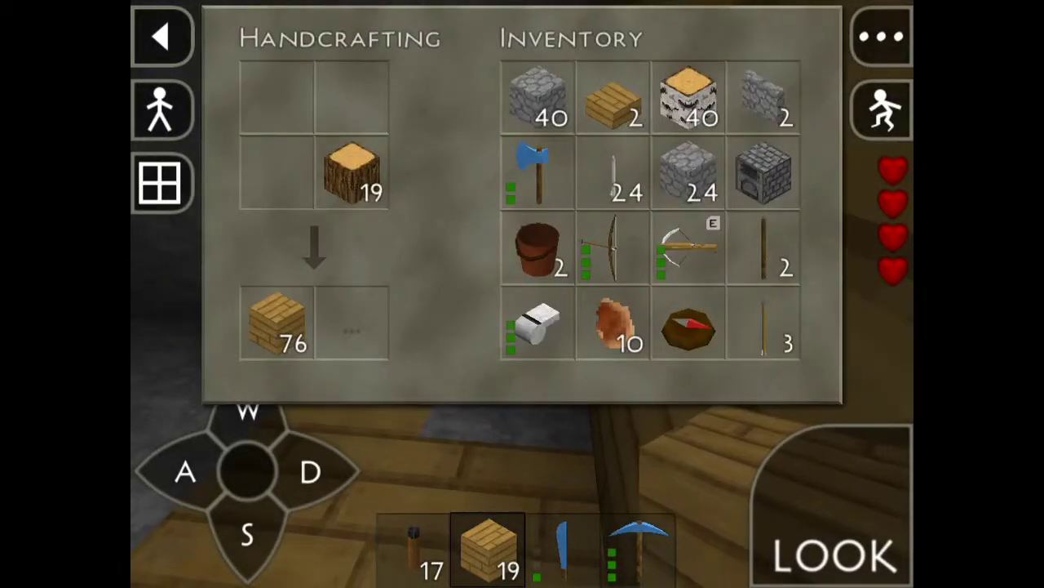
mouse_move(487, 546)
mouse_down()
mouse_move(763, 171)
mouse_move(487, 547)
mouse_up()
click(161, 182)
click(501, 350)
click(161, 183)
click(161, 183)
- Mine stone blocks out of the wall while stepping toward it
click(639, 547)
drag(408, 245, 653, 245)
drag(489, 245, 612, 164)
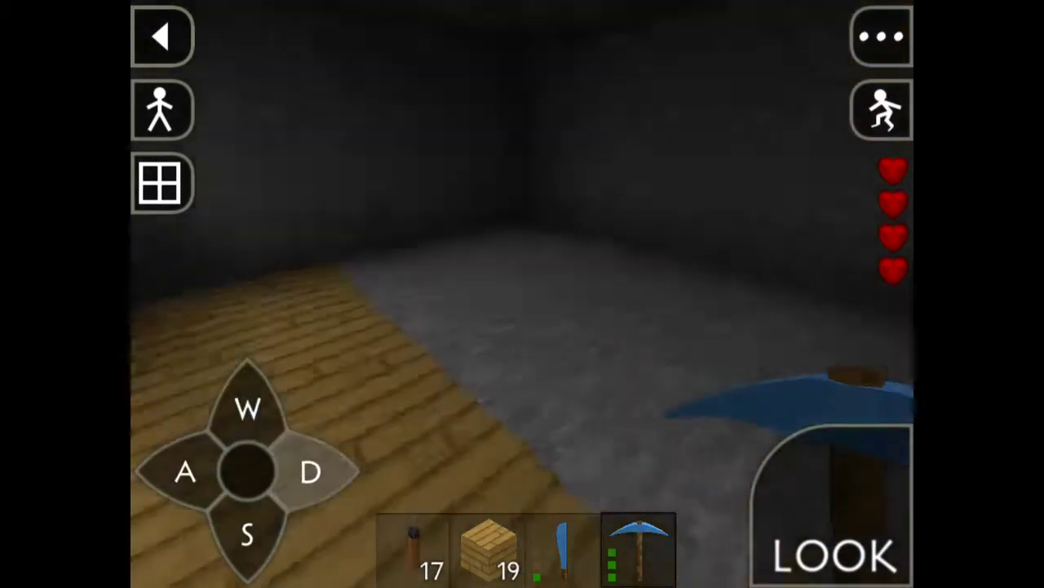
drag(522, 262, 539, 327)
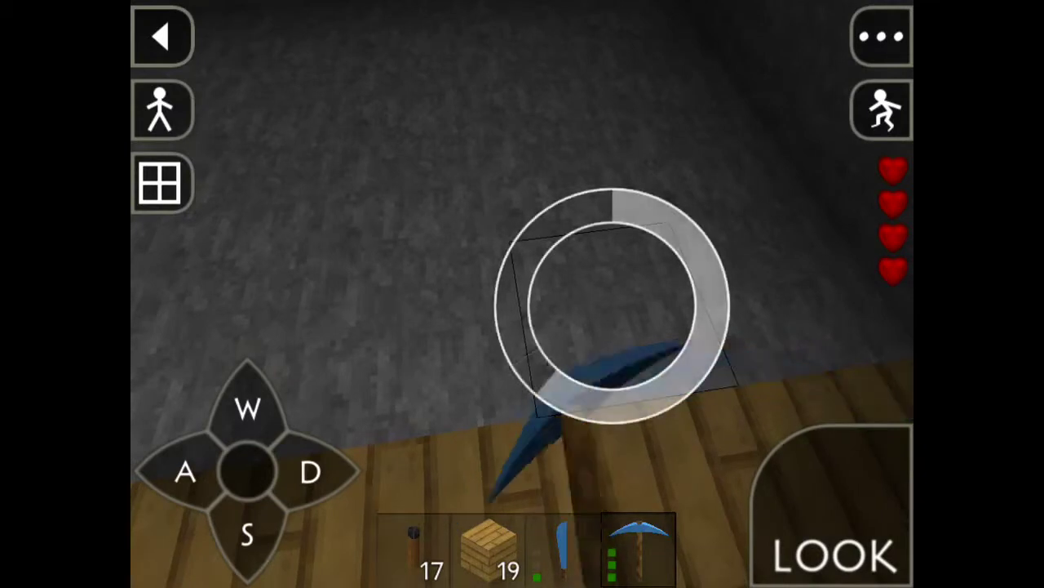
click(612, 305)
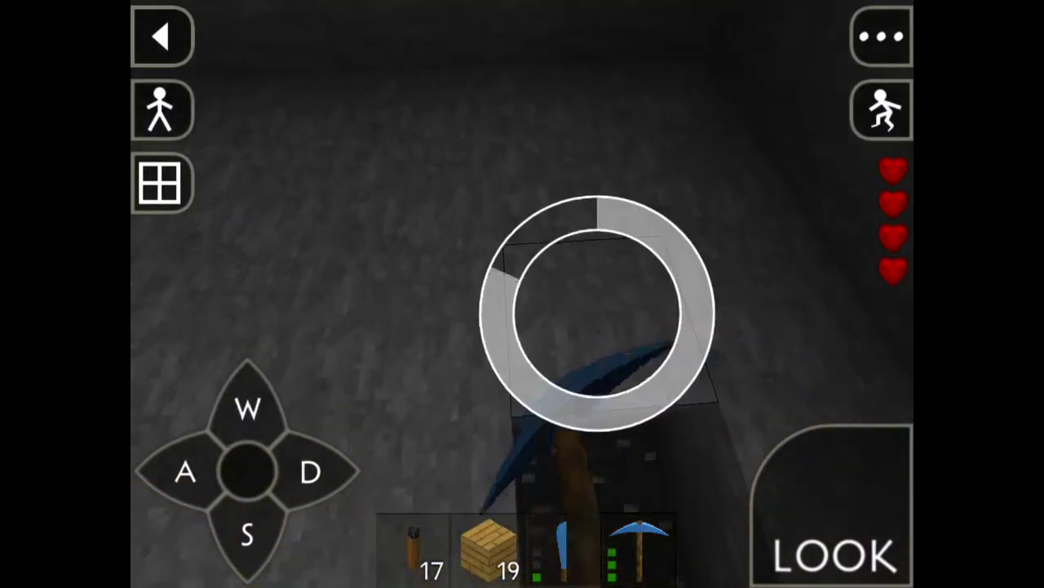
click(586, 342)
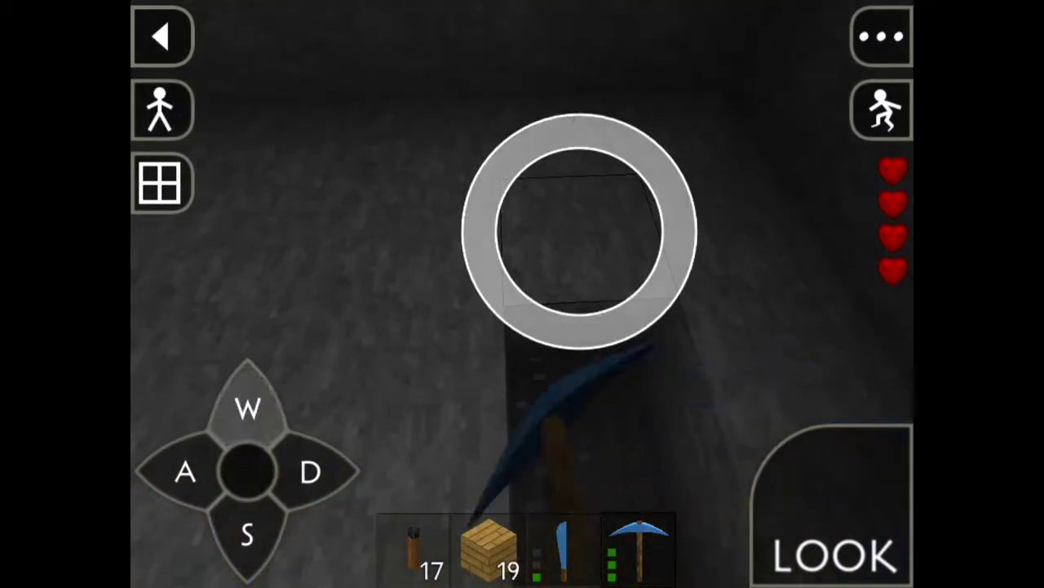
drag(494, 253, 506, 310)
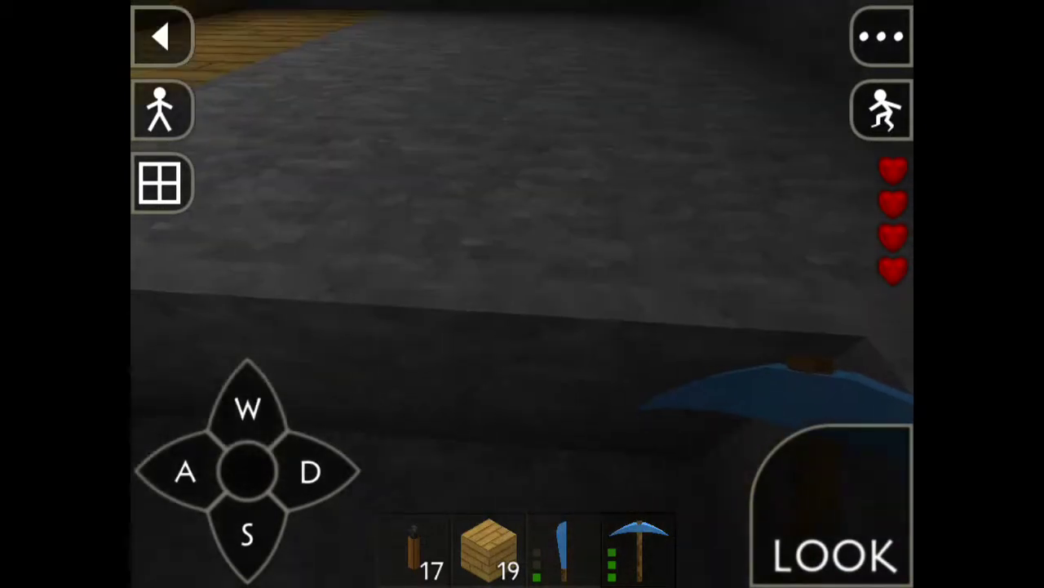
drag(564, 205, 543, 231)
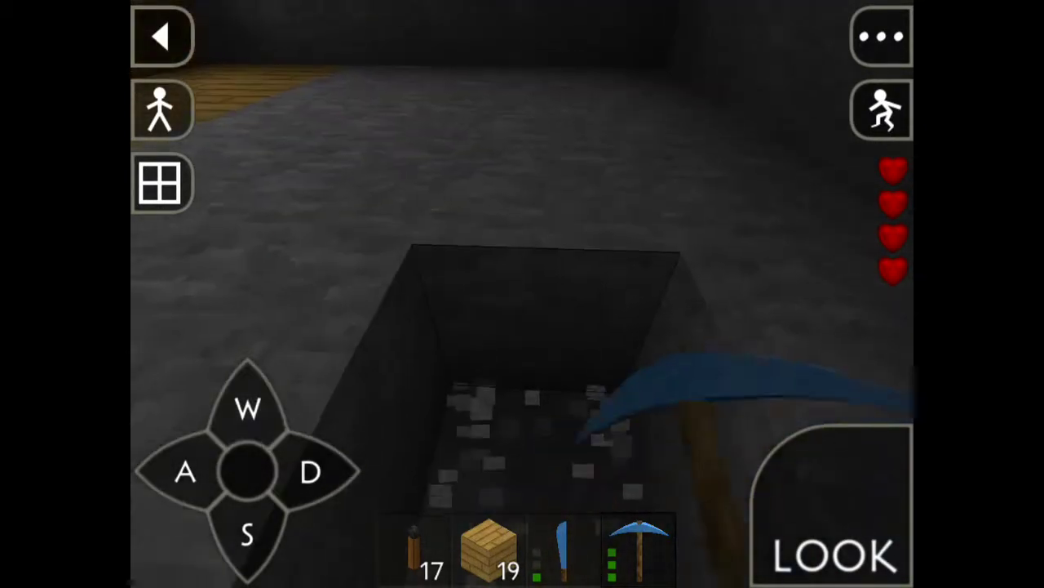
- Dig a deeper trench into the floor and start filling the pit with planks
click(535, 351)
click(541, 291)
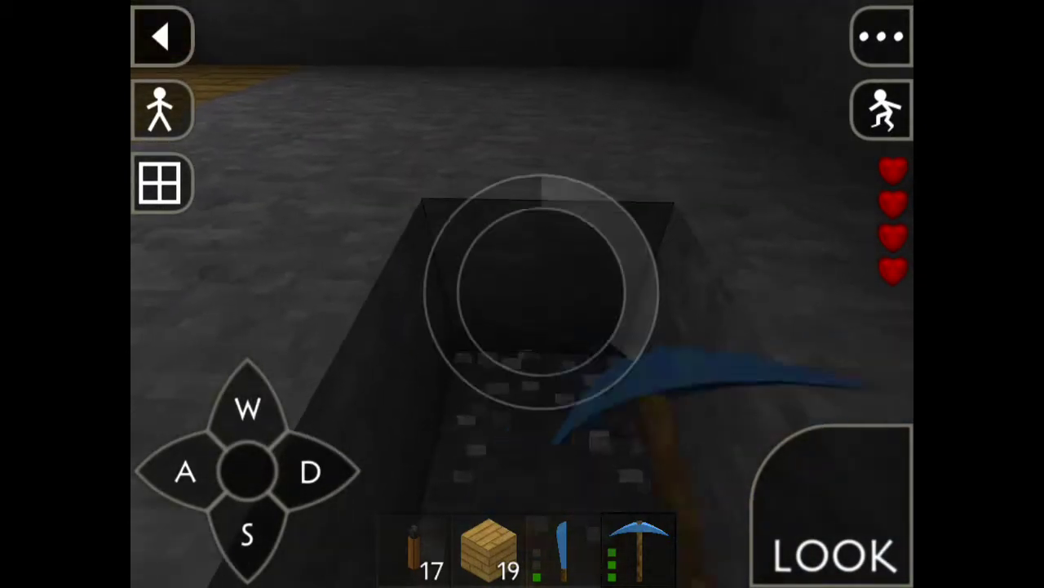
click(555, 343)
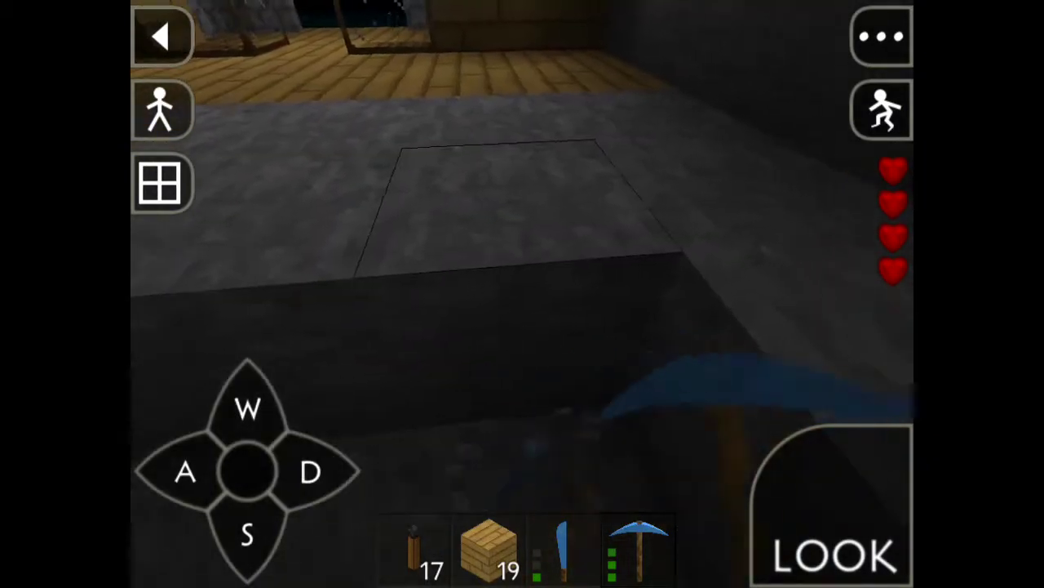
click(510, 190)
drag(457, 256, 454, 361)
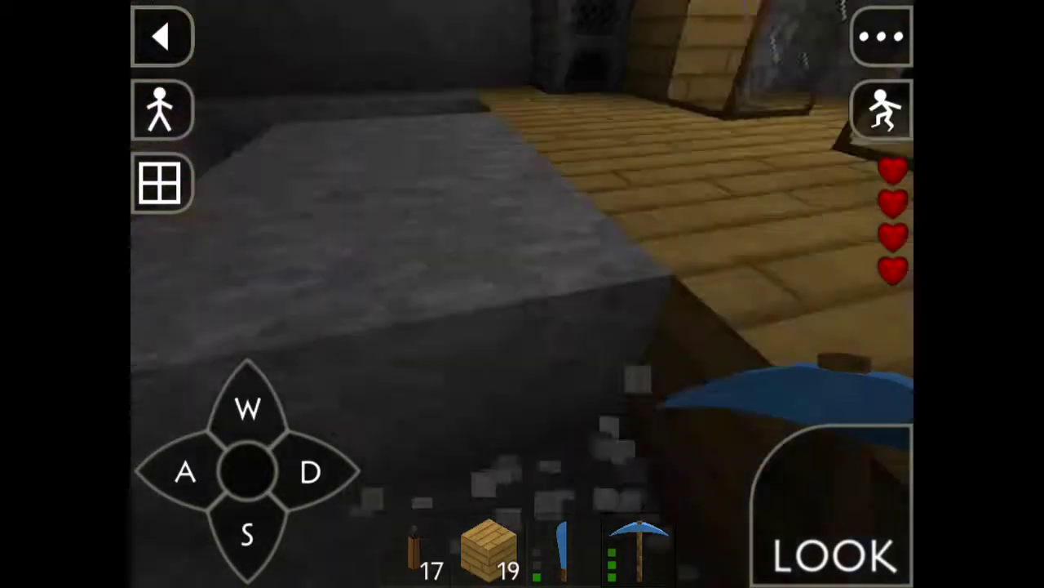
drag(522, 244, 522, 343)
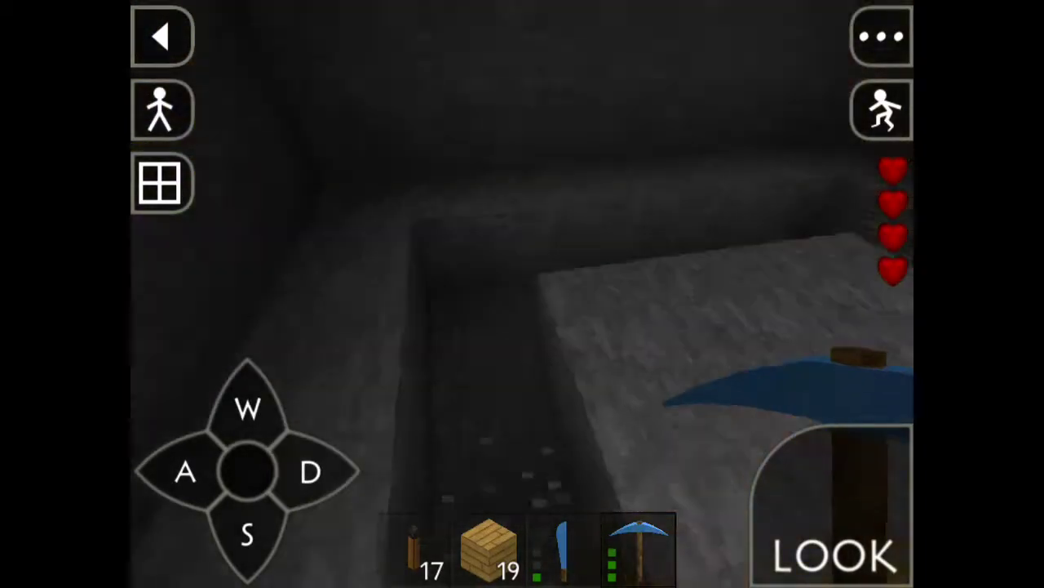
click(478, 221)
- Finish filling the pit with plank blocks
click(498, 245)
click(498, 180)
click(538, 425)
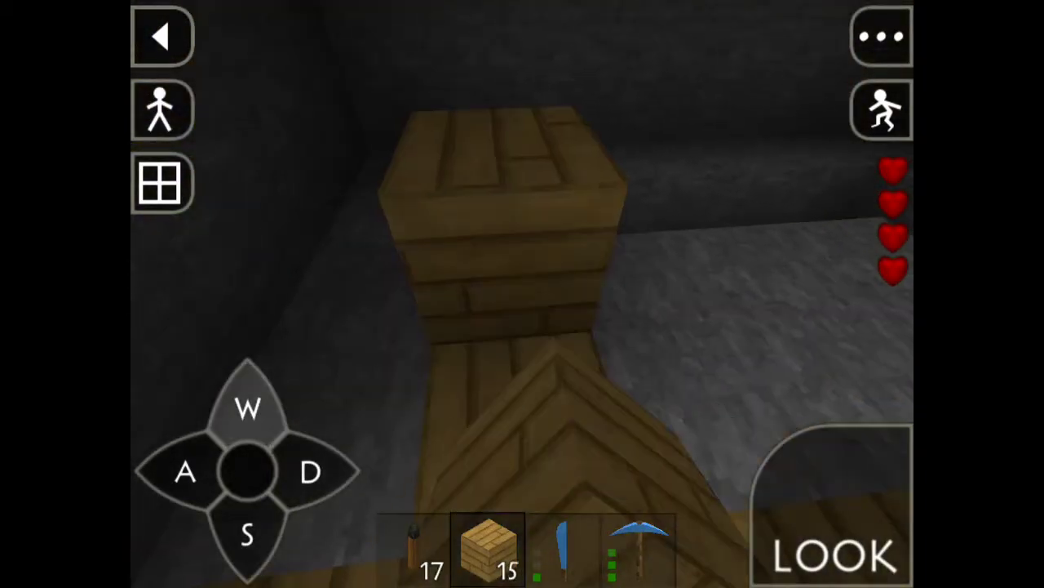
- Break a plank block with the axe and put planks back in hand
click(563, 549)
click(161, 182)
drag(522, 233, 488, 545)
click(160, 182)
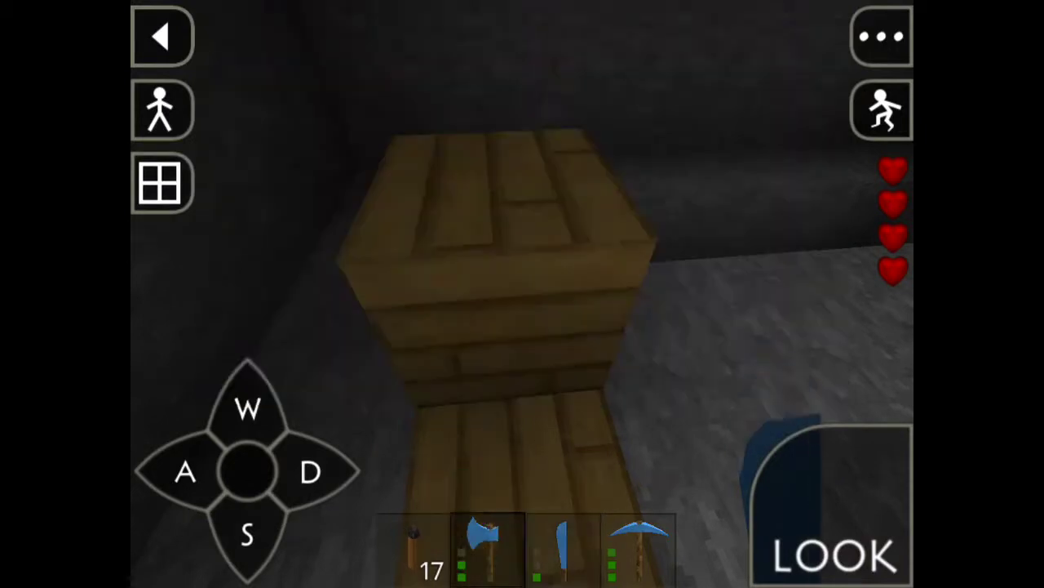
click(161, 183)
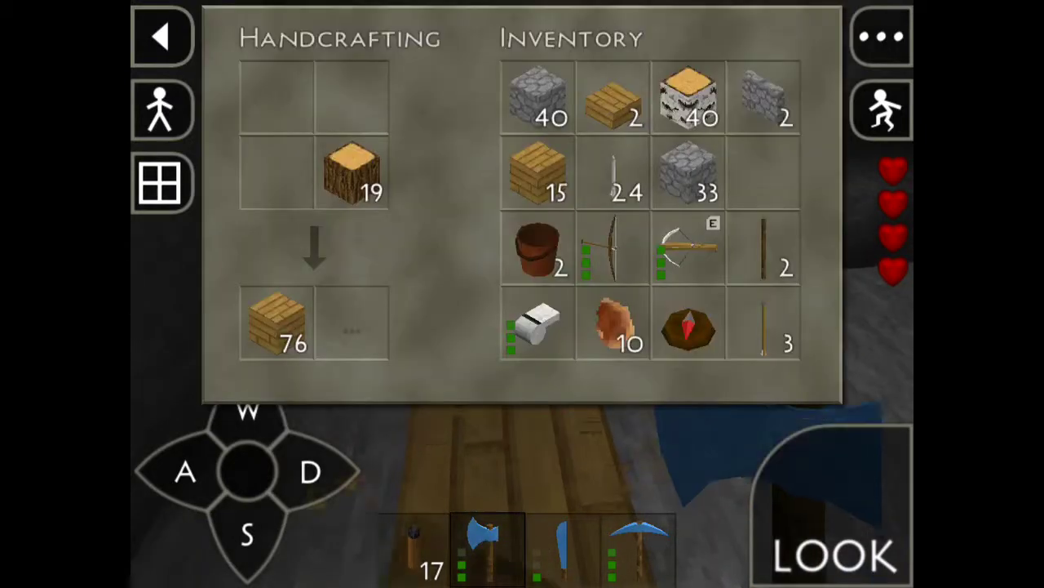
drag(536, 168, 488, 545)
- Lay plank flooring along the stone section of the floor
click(583, 221)
click(606, 186)
click(351, 396)
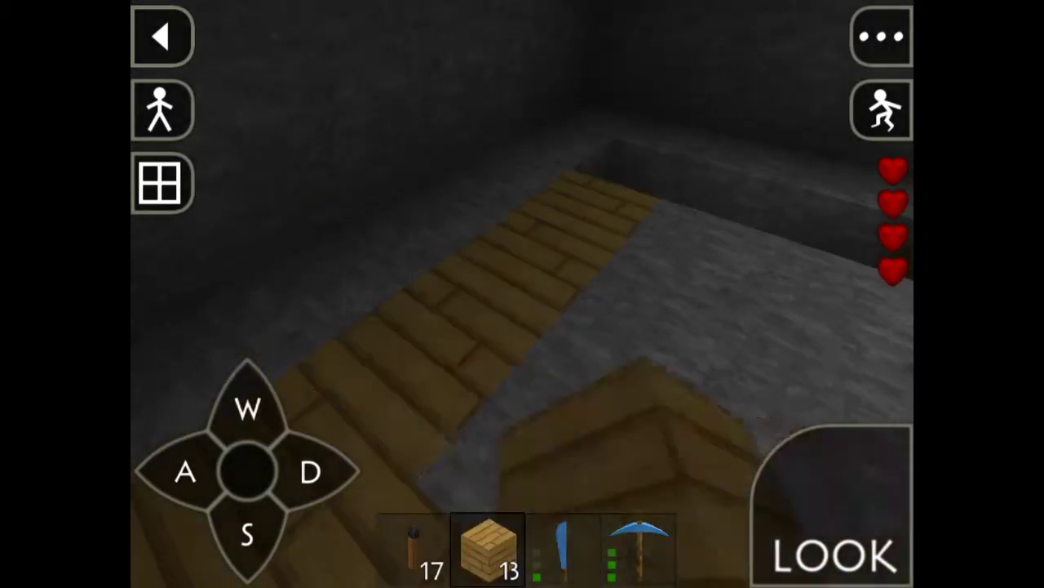
click(457, 286)
click(636, 269)
click(538, 343)
drag(522, 204, 522, 367)
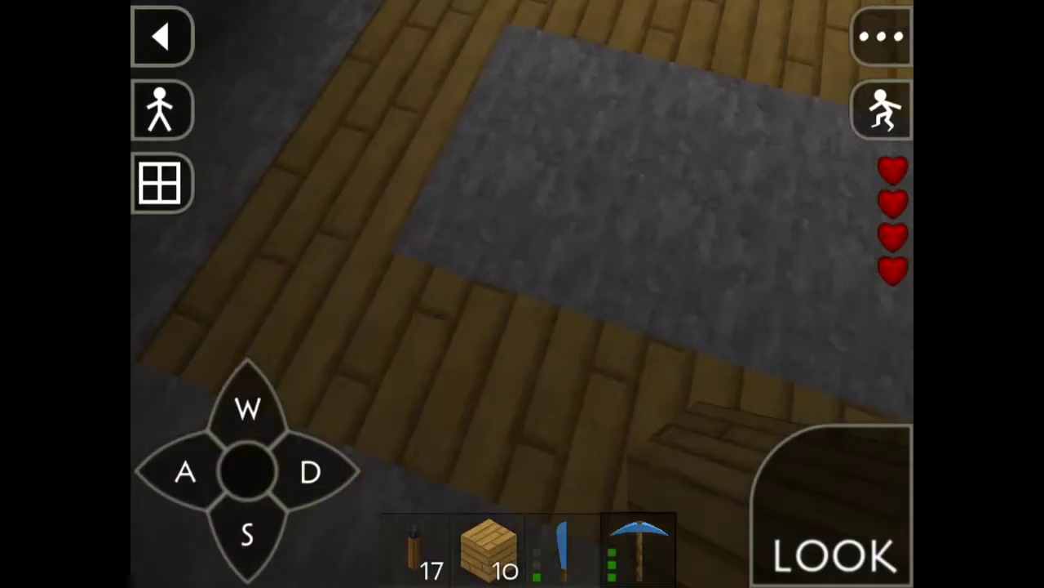
- Dig out several stone blocks in the floor with the pickaxe
click(640, 545)
click(511, 249)
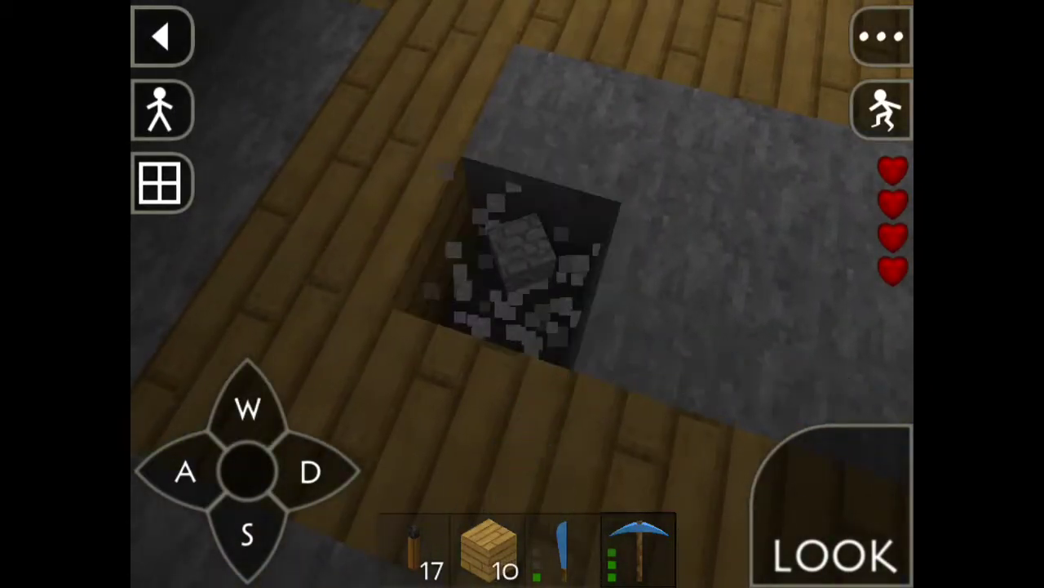
click(523, 269)
click(625, 273)
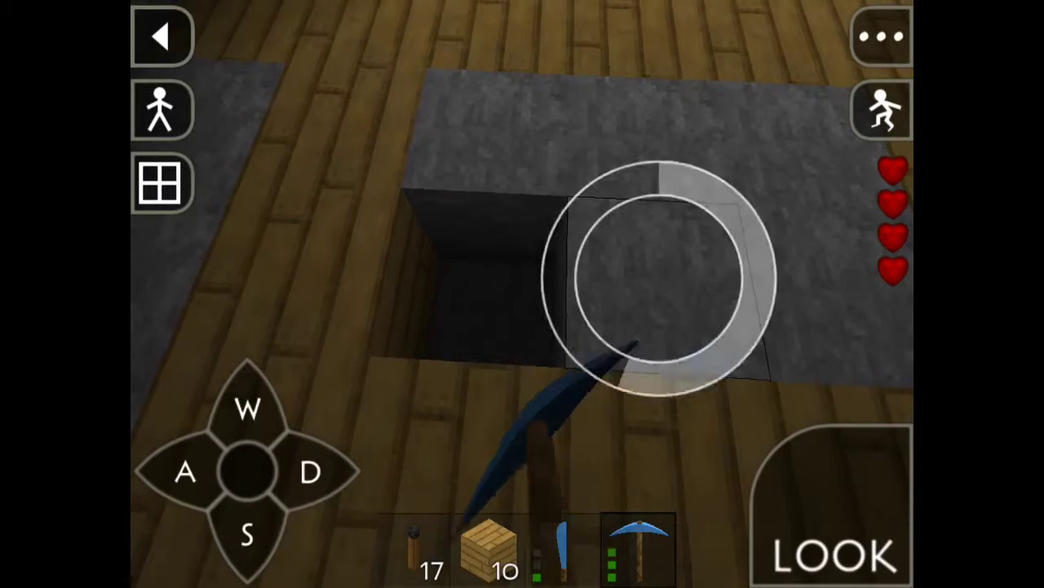
click(620, 237)
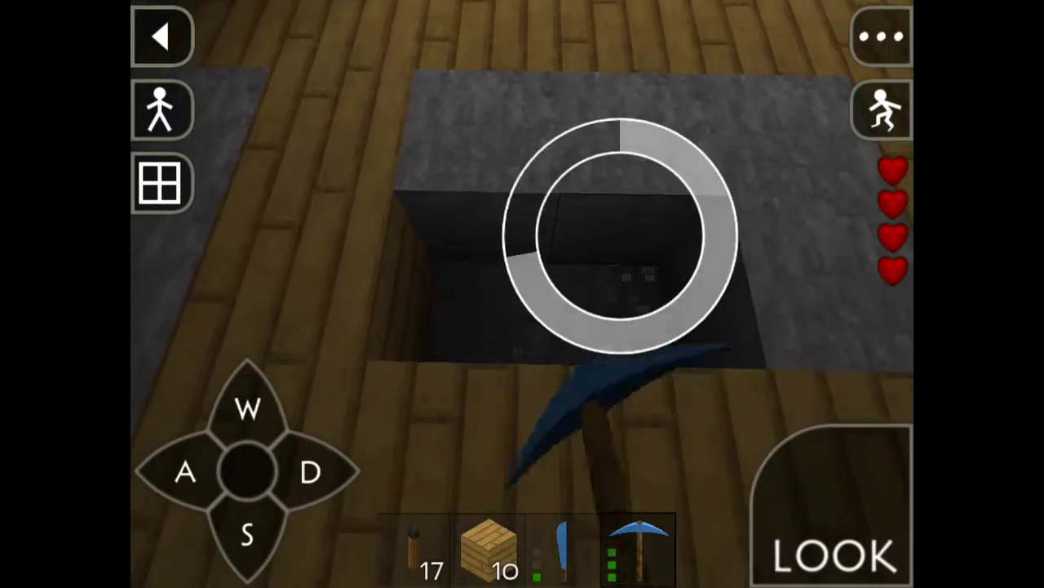
drag(620, 237, 620, 204)
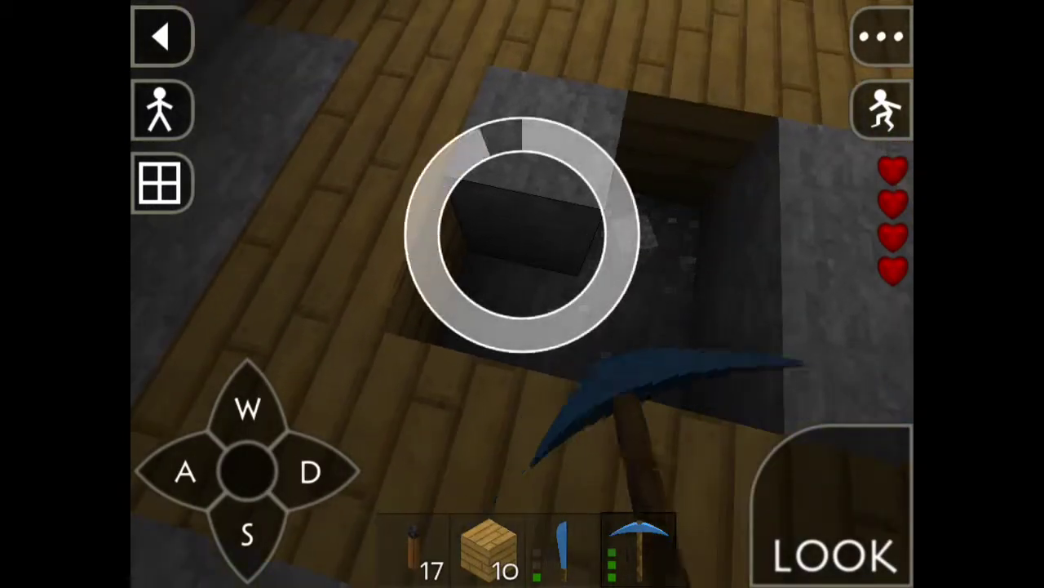
- Fill the dug floor holes with wooden planks
click(487, 546)
click(536, 233)
click(572, 244)
click(621, 261)
click(699, 280)
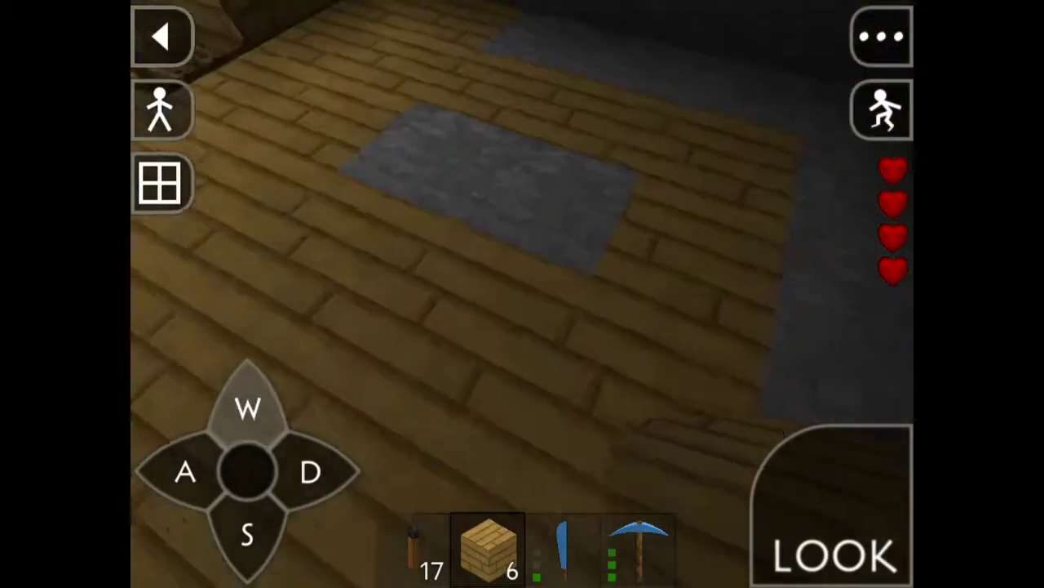
- Dig out the remaining stone floor block and fill it with planks
mouse_move(571, 245)
mouse_down()
mouse_move(571, 310)
mouse_move(604, 350)
mouse_up()
click(639, 547)
click(492, 249)
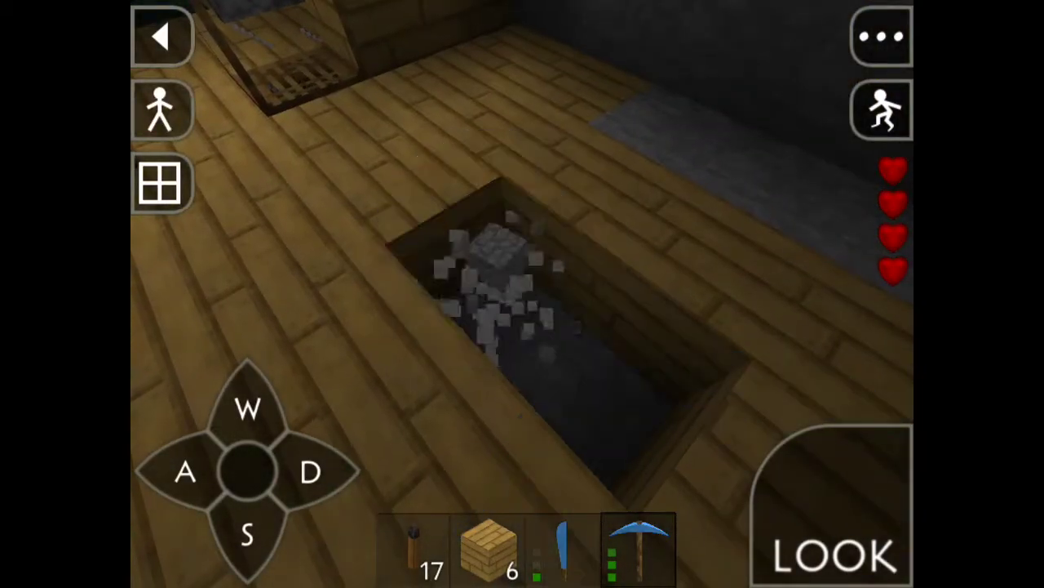
click(506, 285)
click(571, 367)
- Mine the stone block beside the wall with the pickaxe
mouse_move(571, 326)
mouse_down()
mouse_move(734, 368)
mouse_move(694, 343)
mouse_up()
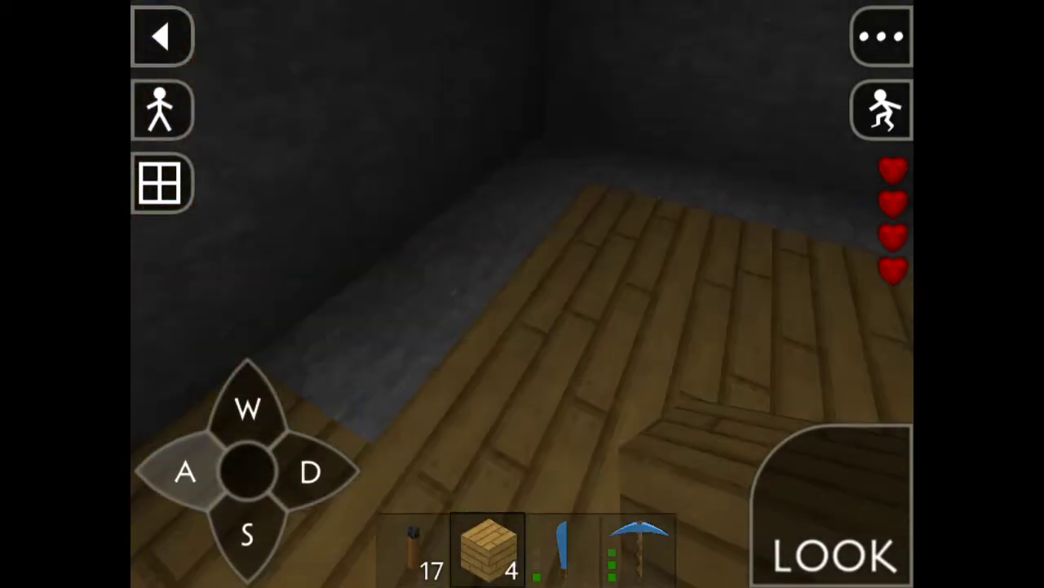
click(639, 547)
click(473, 367)
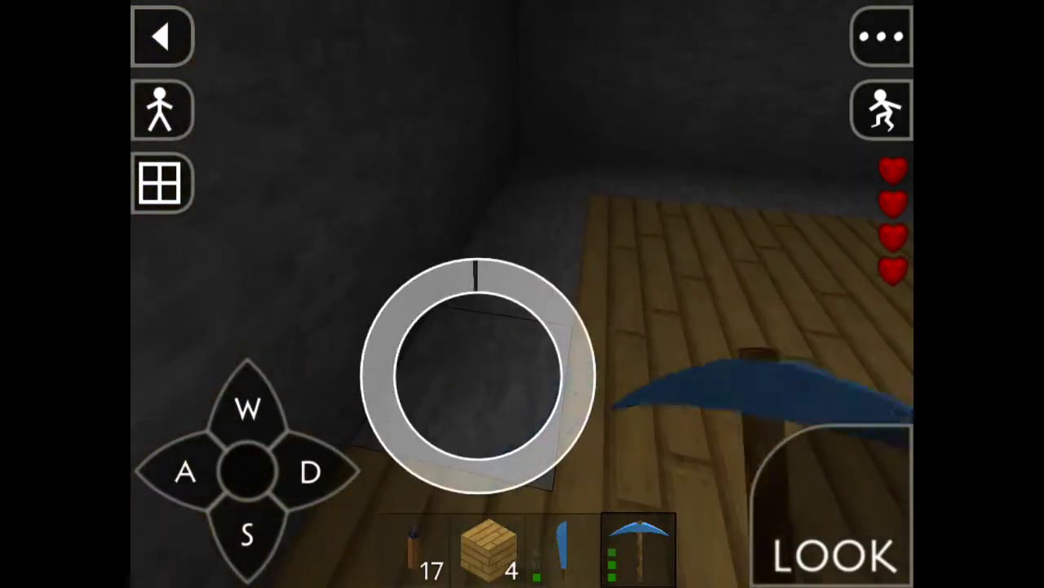
click(471, 339)
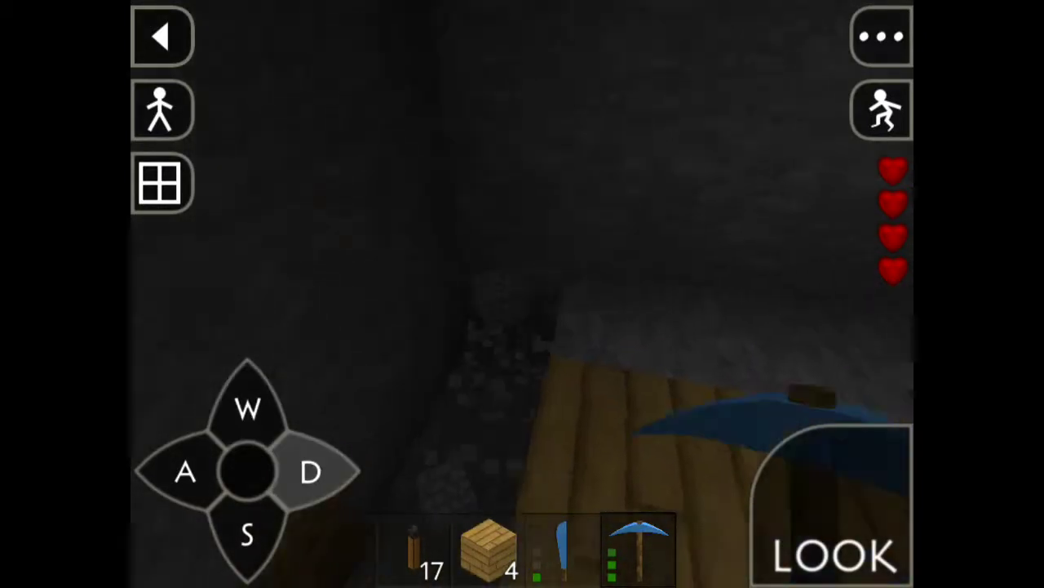
drag(653, 245, 490, 180)
- Lay the last planks on the floor and walk forward
click(274, 242)
click(432, 261)
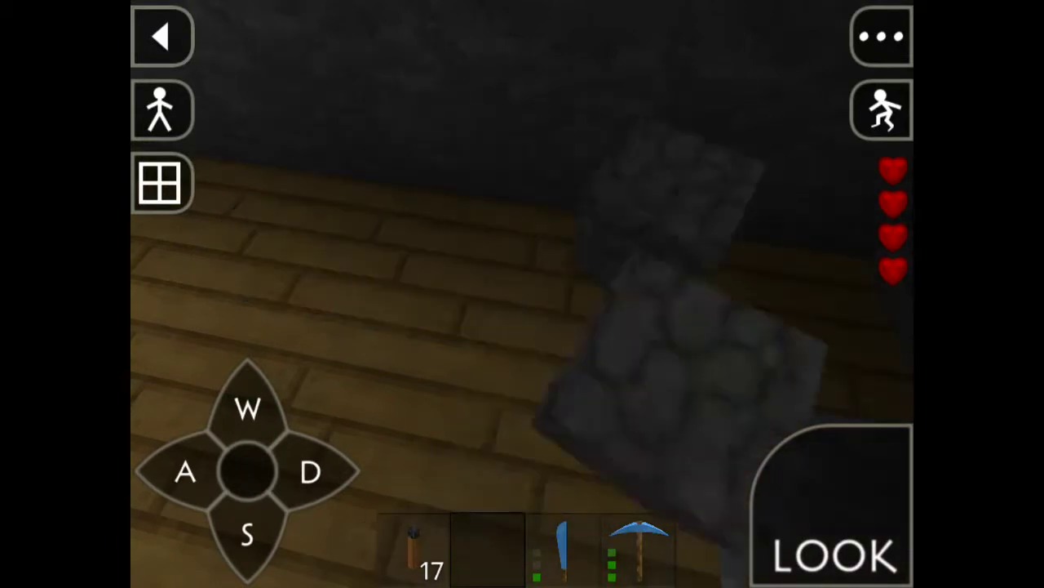
click(247, 406)
- Craft a stack of 40 wooden planks from logs
click(161, 183)
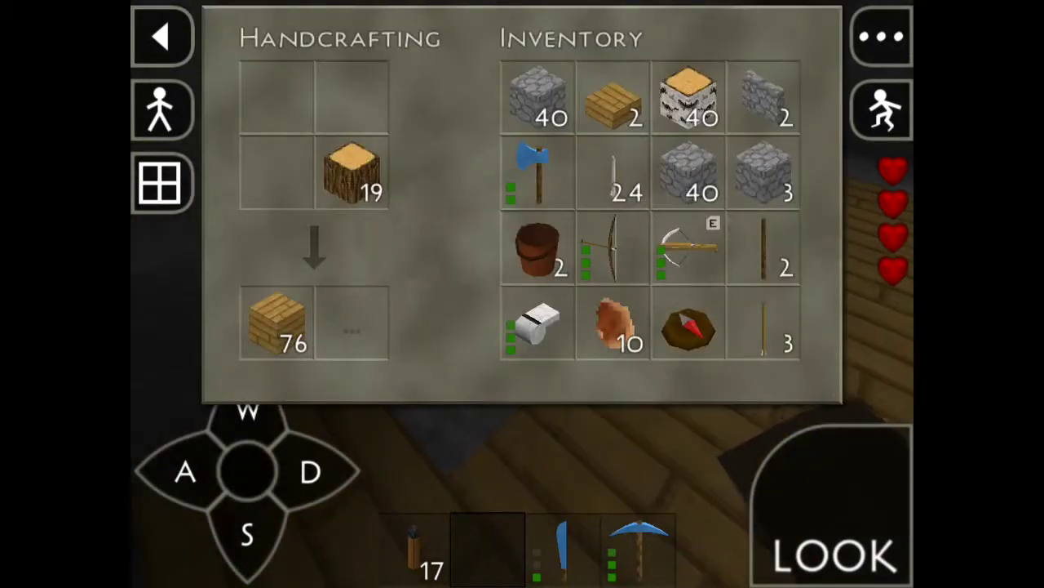
click(488, 547)
click(161, 183)
click(186, 471)
- Mine the stone ledge blocks bordering the plank floor
drag(571, 245, 652, 204)
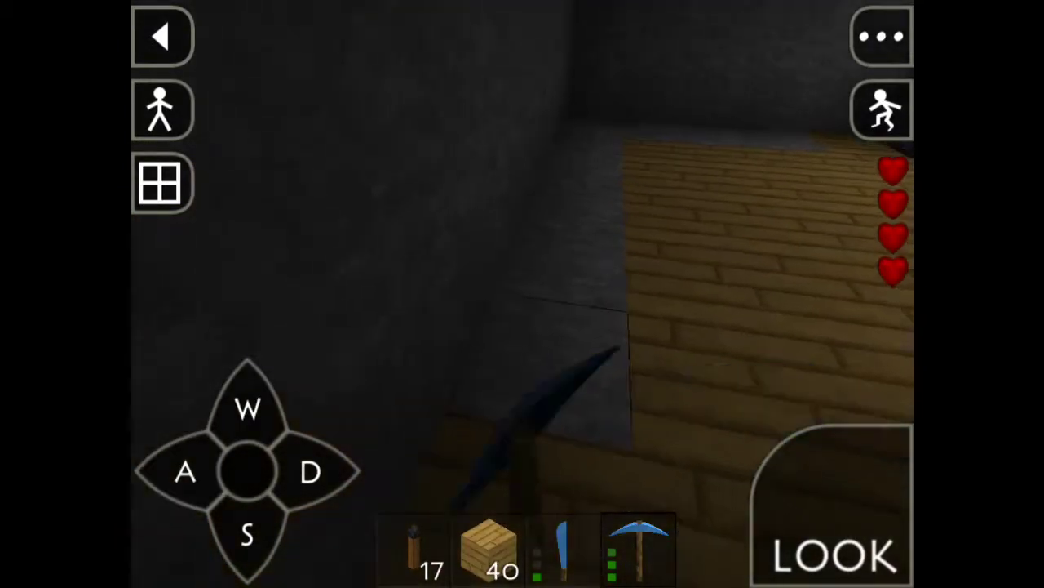
click(247, 406)
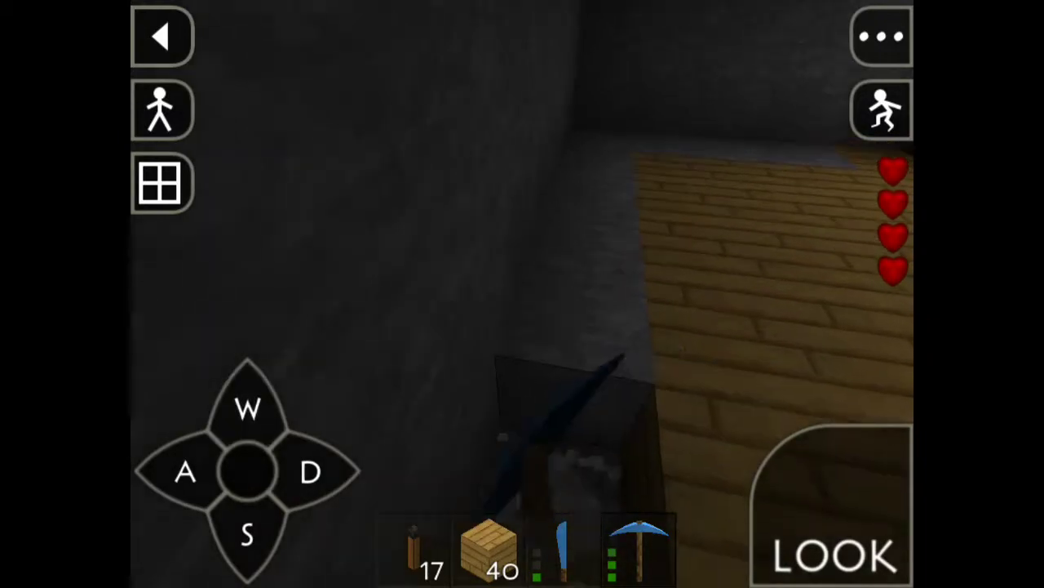
drag(578, 478, 612, 455)
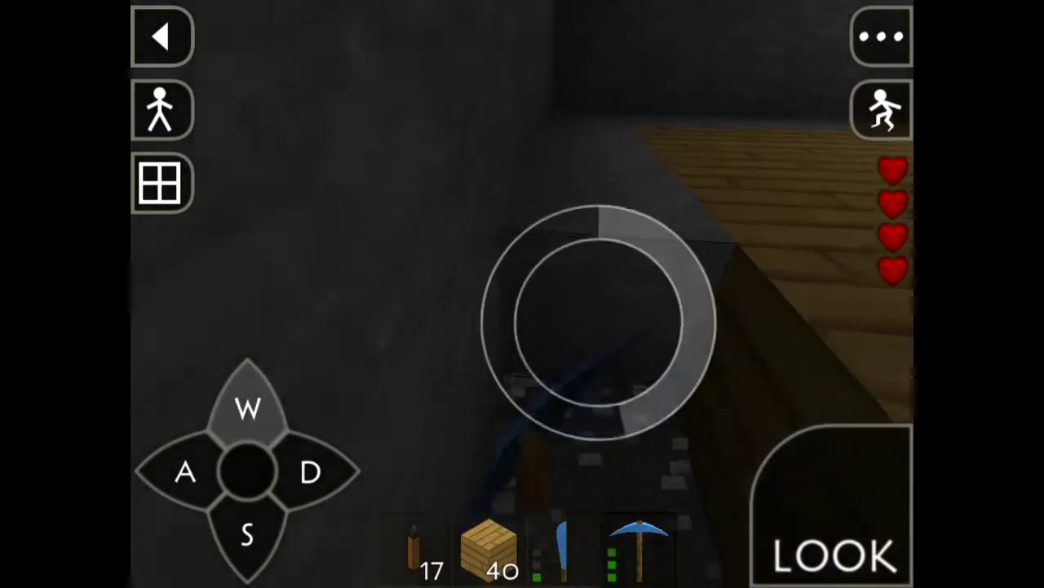
drag(597, 303, 629, 454)
drag(597, 408, 592, 419)
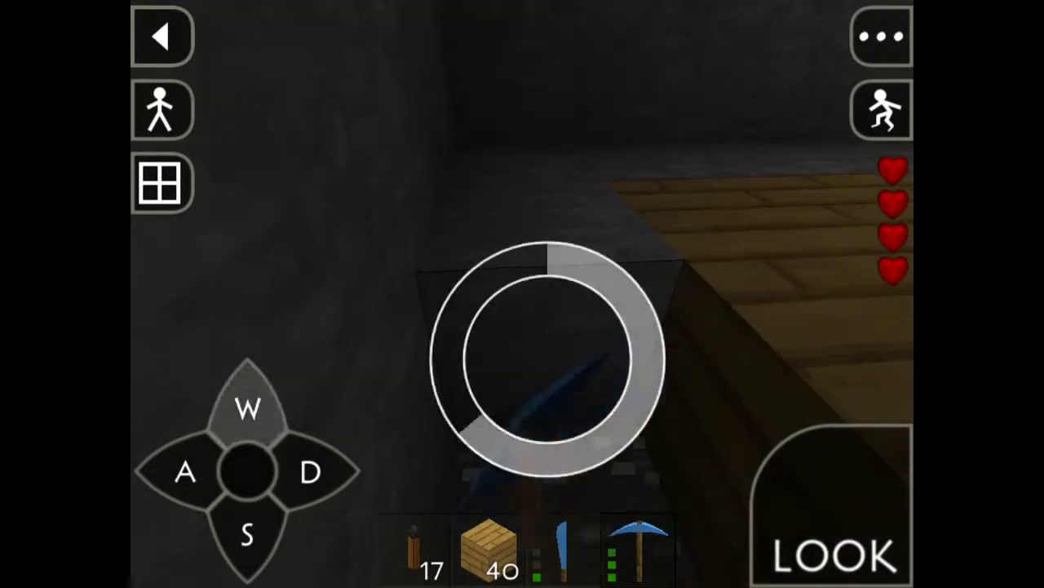
drag(547, 359, 620, 474)
click(528, 402)
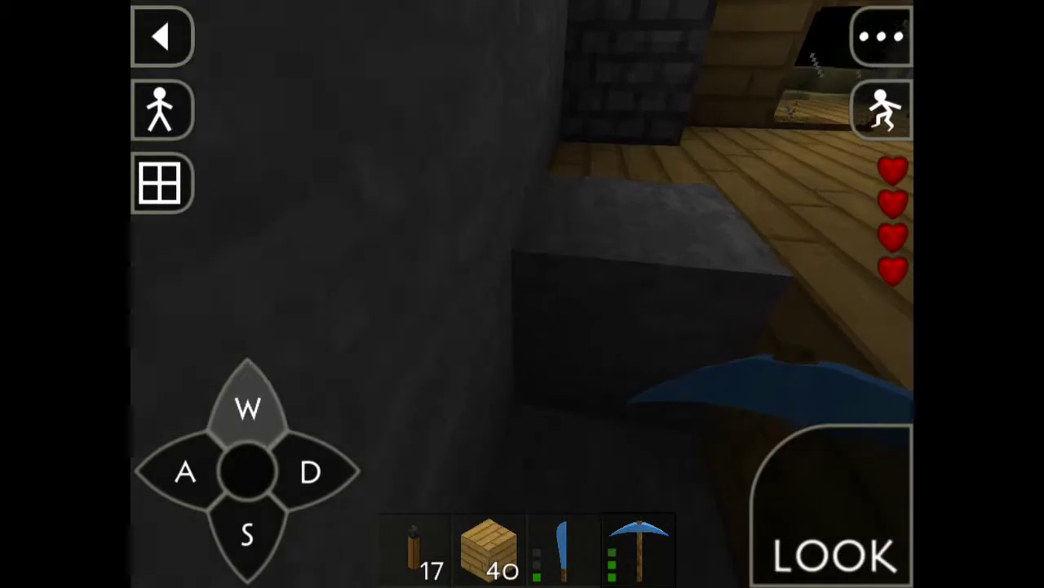
- Break the stone at the floor edge and lay planks to extend the floor
drag(248, 408, 248, 408)
drag(642, 257, 560, 250)
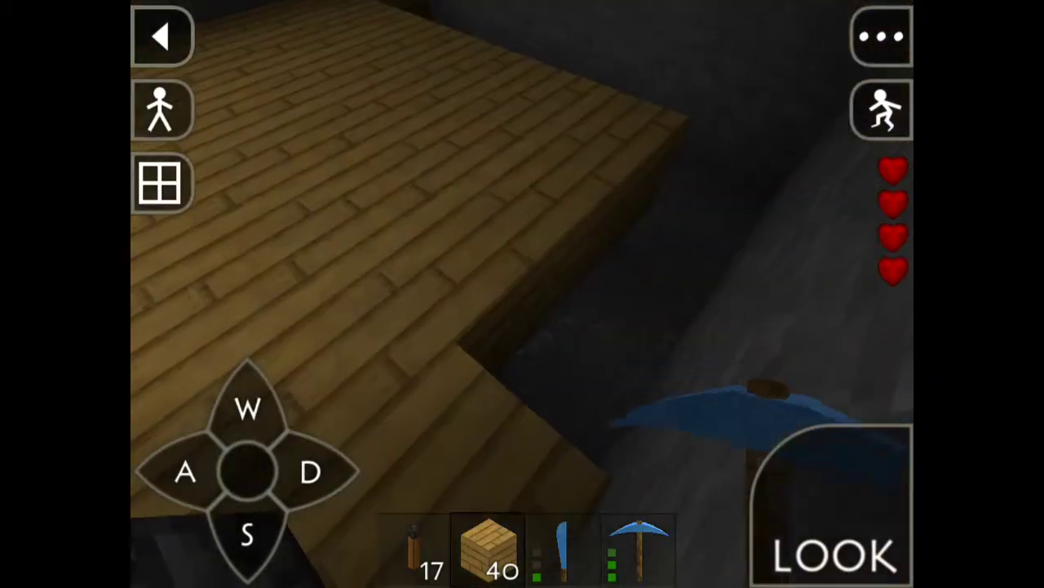
click(488, 551)
click(538, 302)
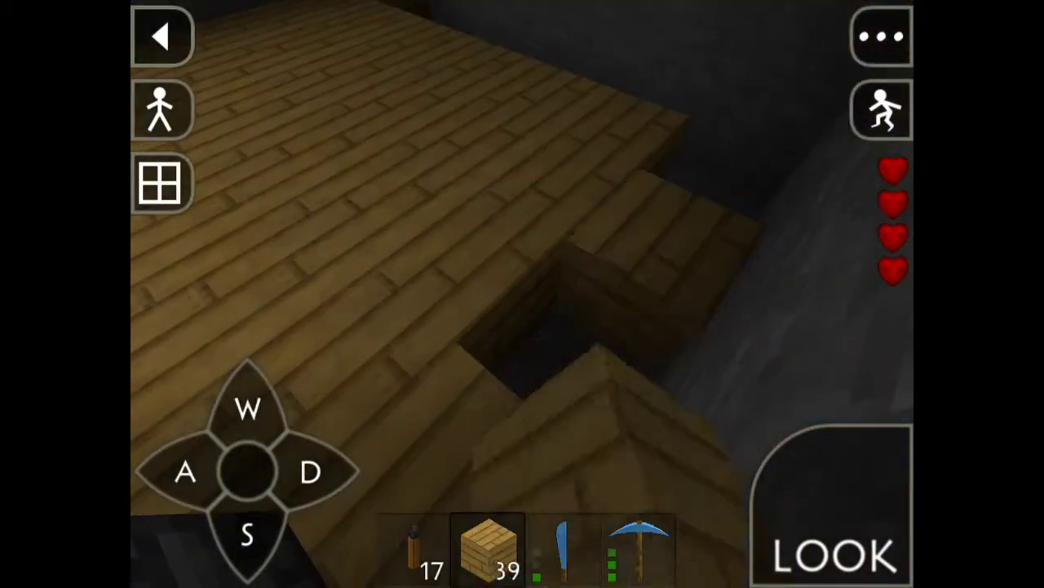
click(522, 327)
click(489, 343)
click(473, 310)
click(456, 277)
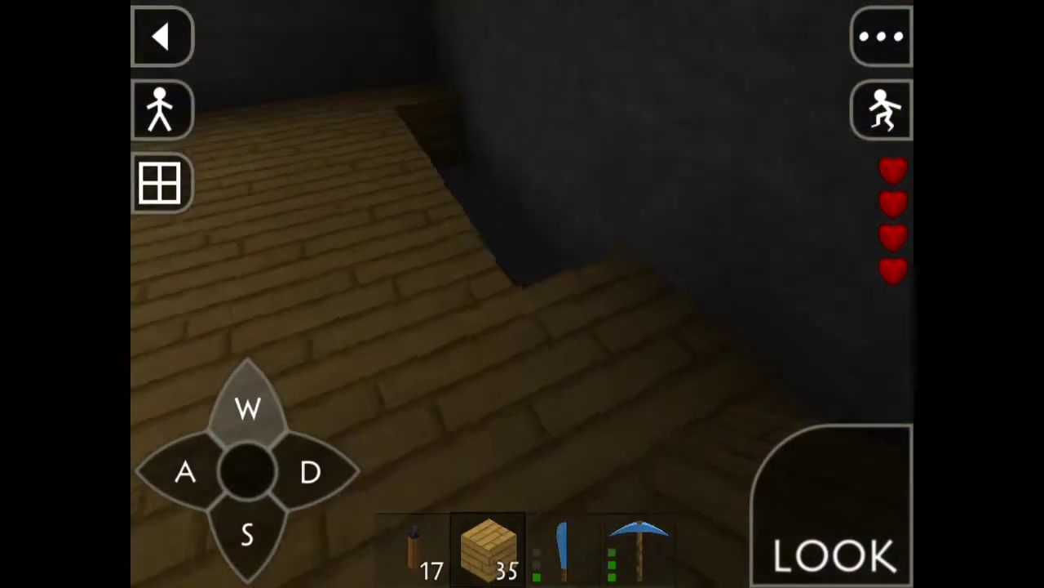
- Lay more planks to finish the floor edge against the walls
click(457, 269)
click(424, 164)
click(248, 408)
click(396, 187)
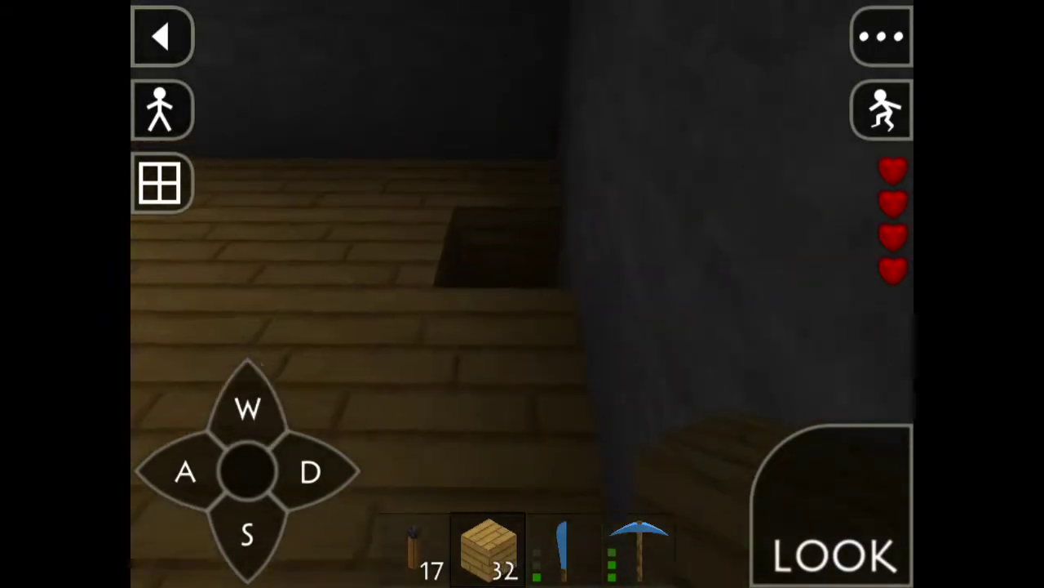
click(523, 327)
click(185, 471)
- Craft more planks, dig into the back wall and place a torch there
click(161, 181)
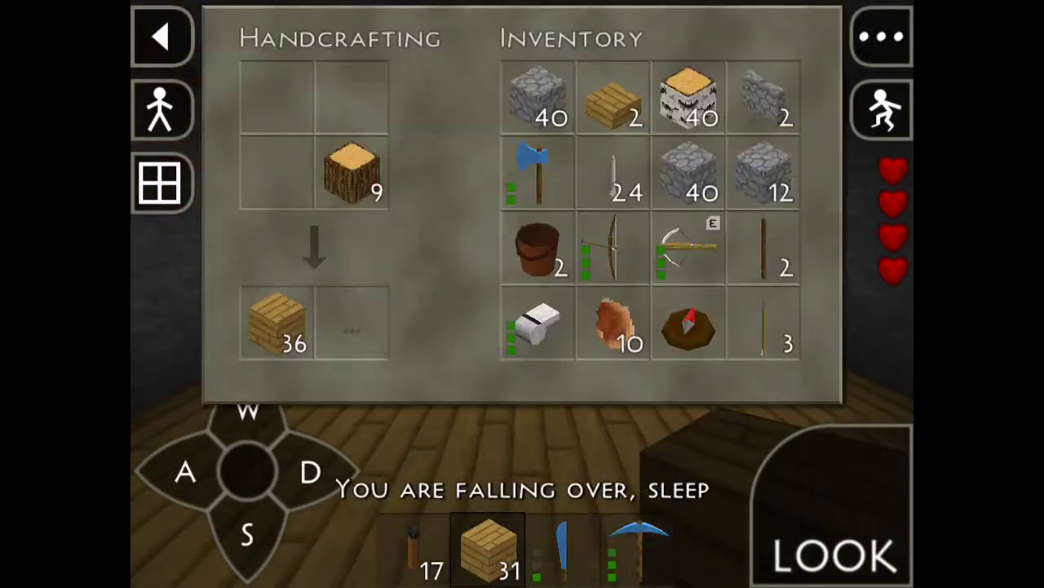
click(161, 36)
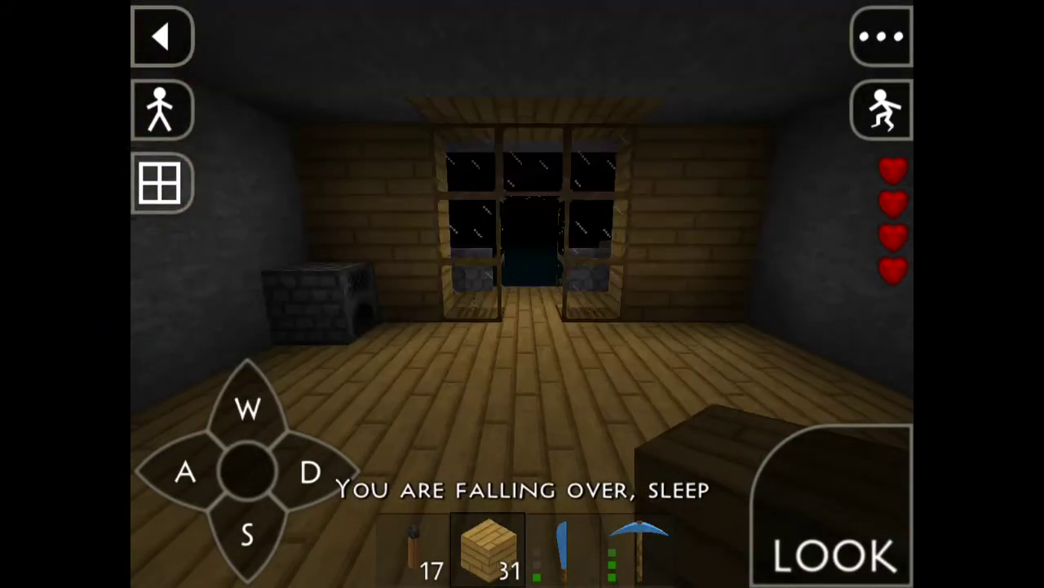
drag(490, 245, 693, 245)
click(185, 472)
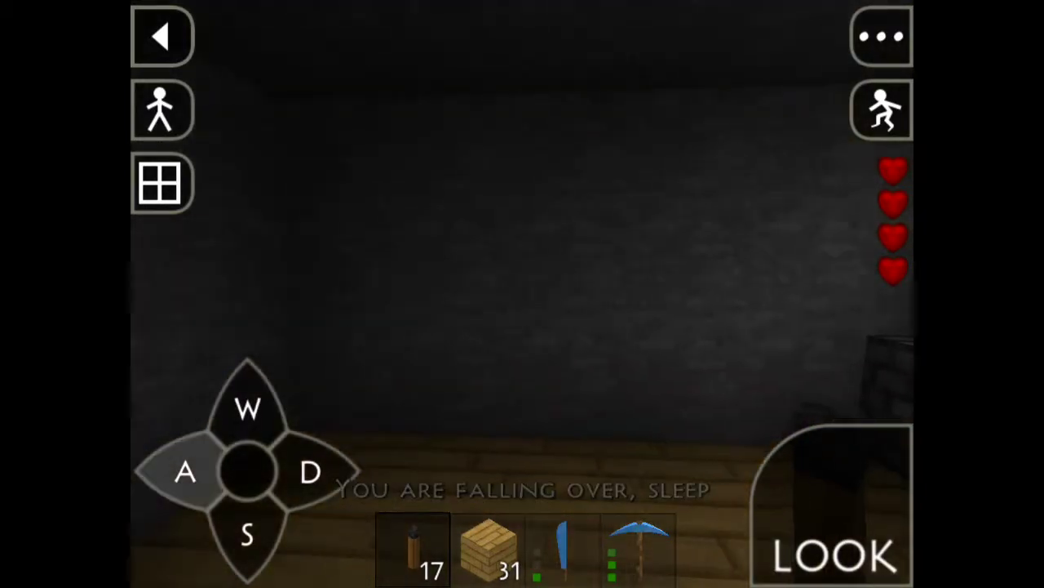
click(310, 471)
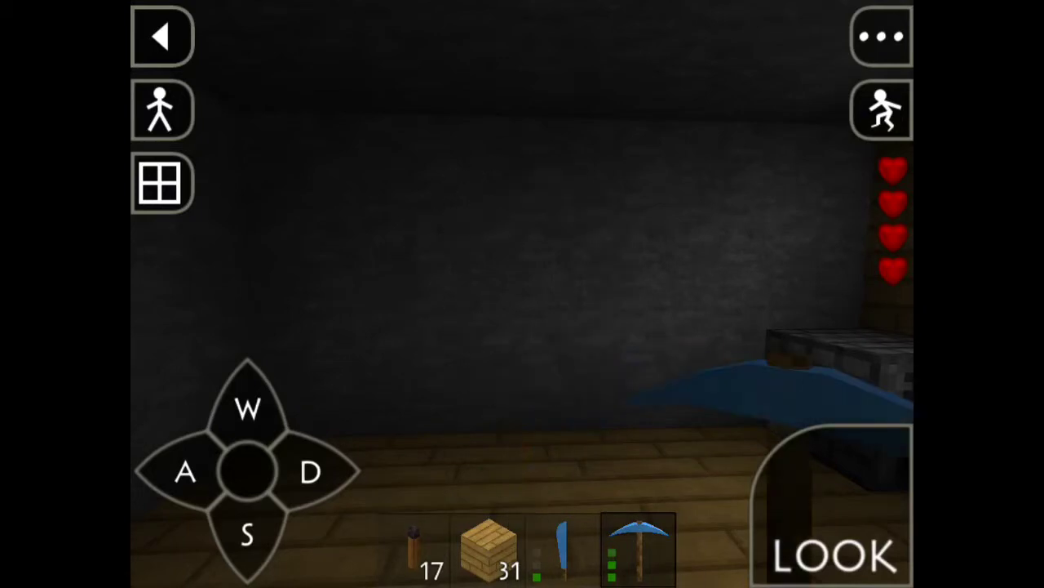
click(247, 534)
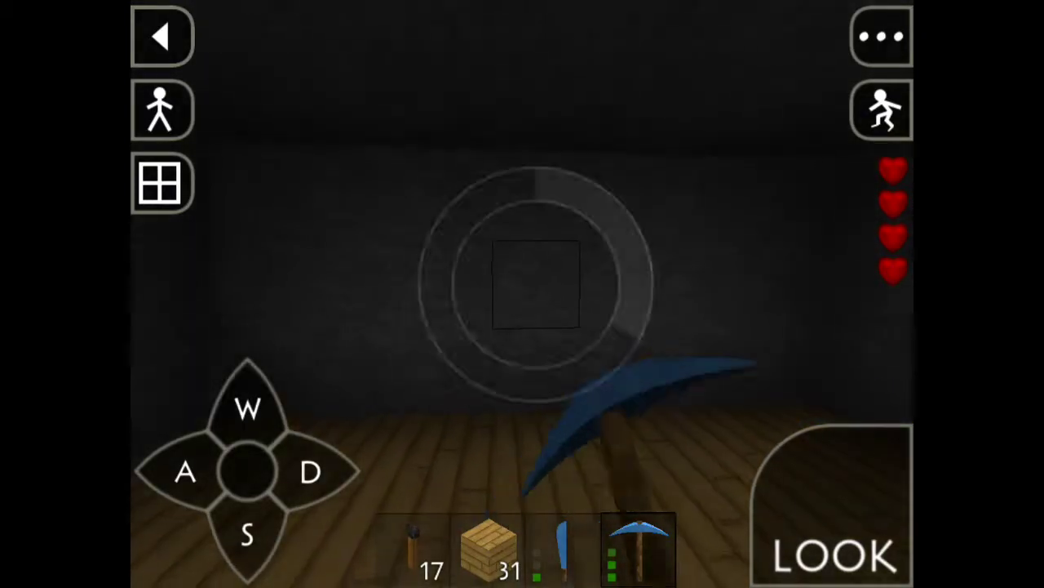
click(537, 279)
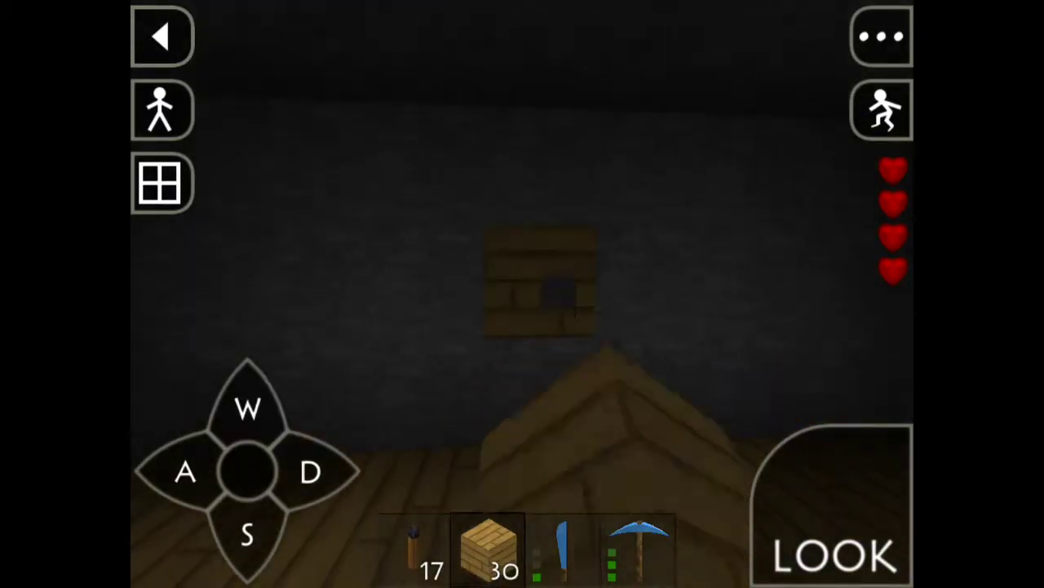
click(539, 281)
- Place a second torch on the right wall
drag(490, 285, 620, 286)
click(734, 275)
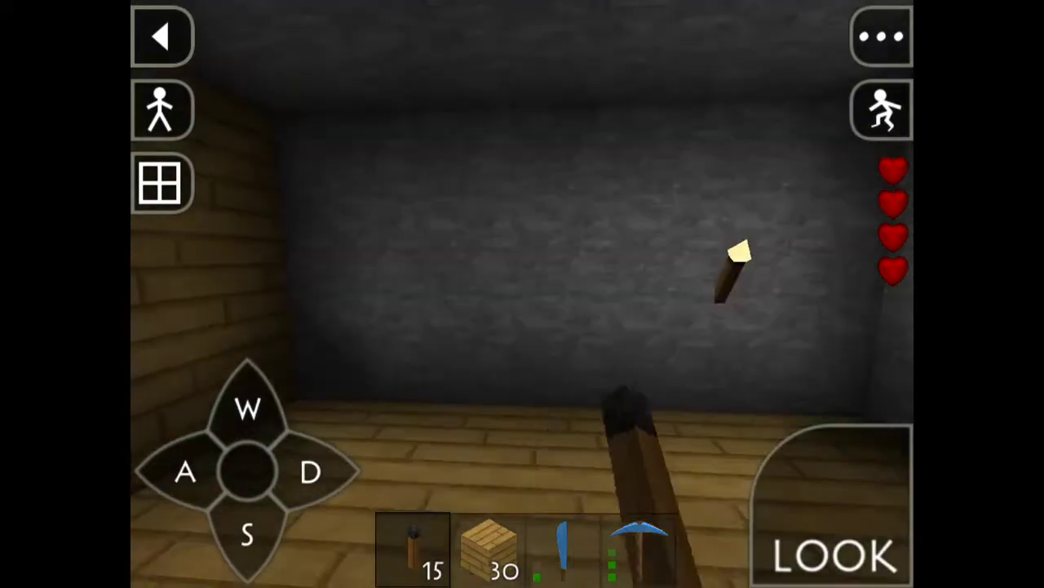
click(639, 547)
- Mine several stone blocks from the wall and along the floor
mouse_move(522, 327)
mouse_down()
mouse_move(457, 327)
mouse_move(572, 326)
mouse_up()
click(438, 322)
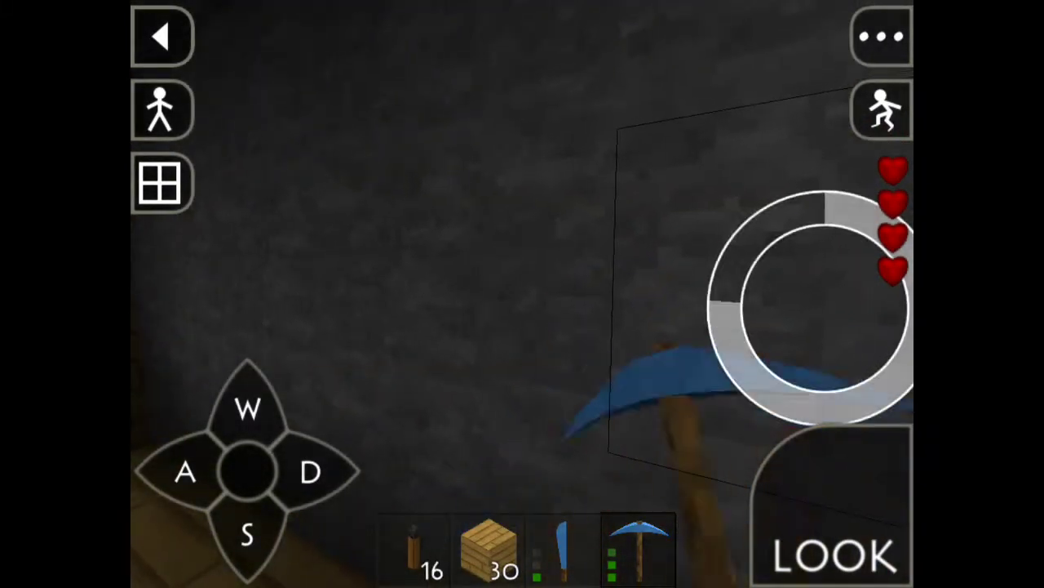
drag(808, 308, 865, 308)
mouse_move(704, 294)
mouse_down()
mouse_move(609, 285)
mouse_move(677, 261)
mouse_up()
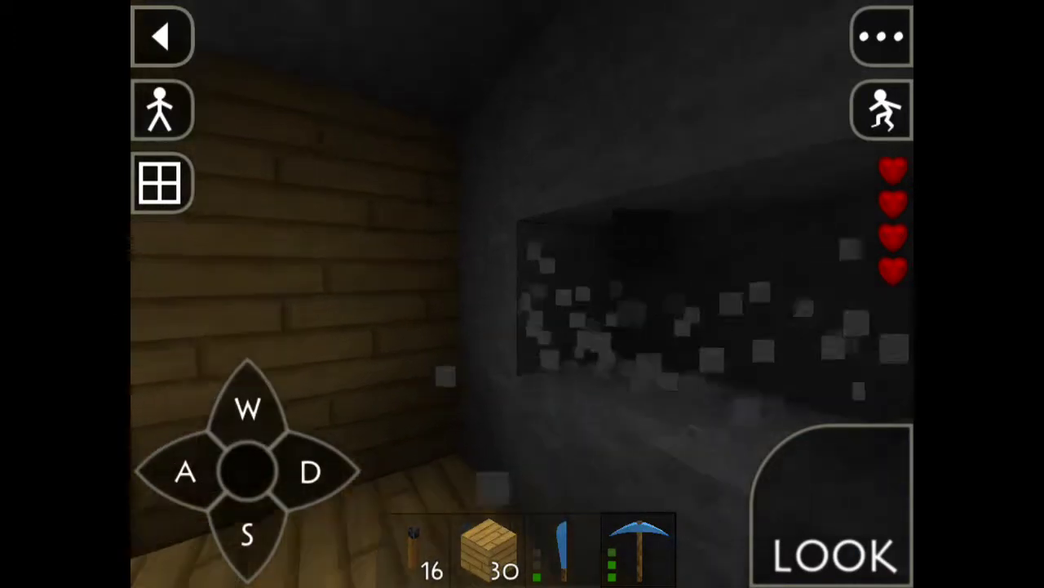
drag(595, 291, 664, 302)
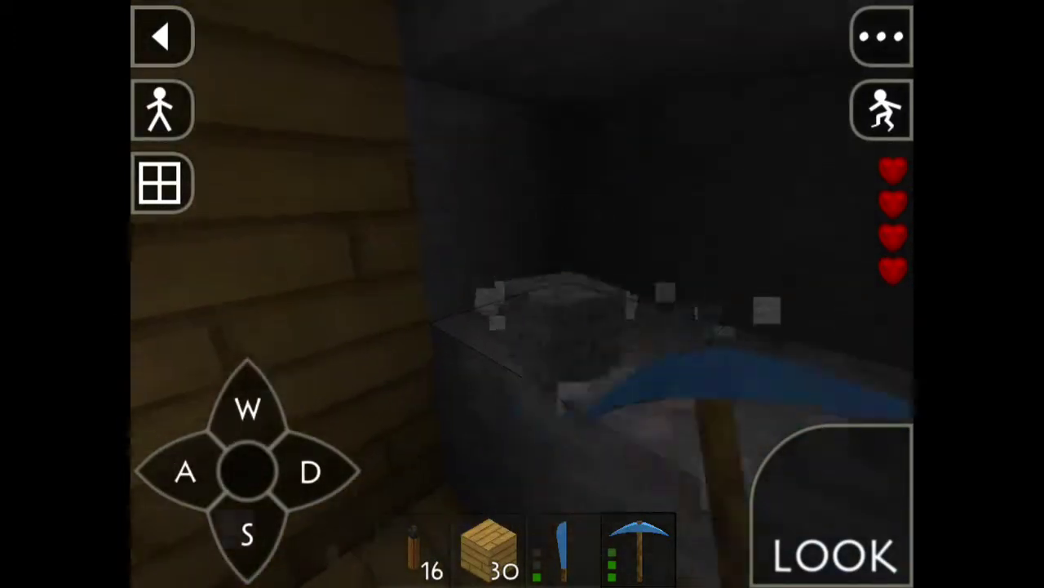
drag(576, 314, 514, 310)
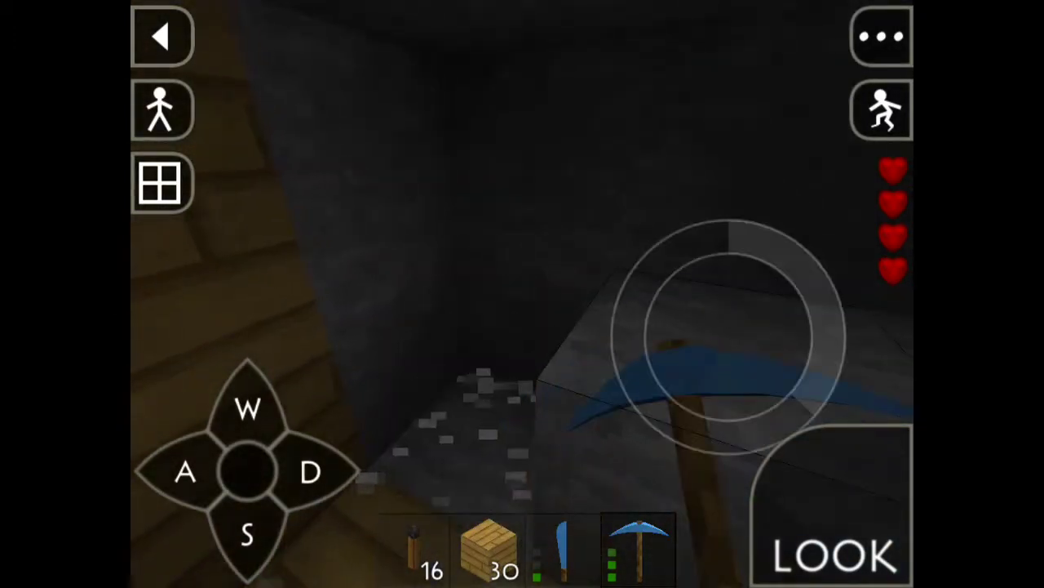
drag(351, 371, 472, 377)
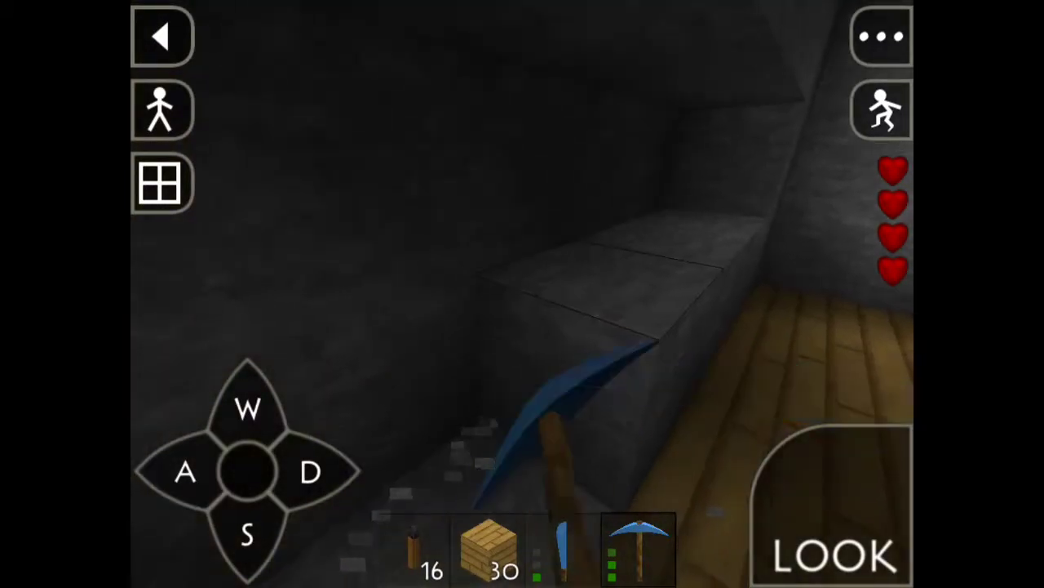
drag(595, 270, 584, 282)
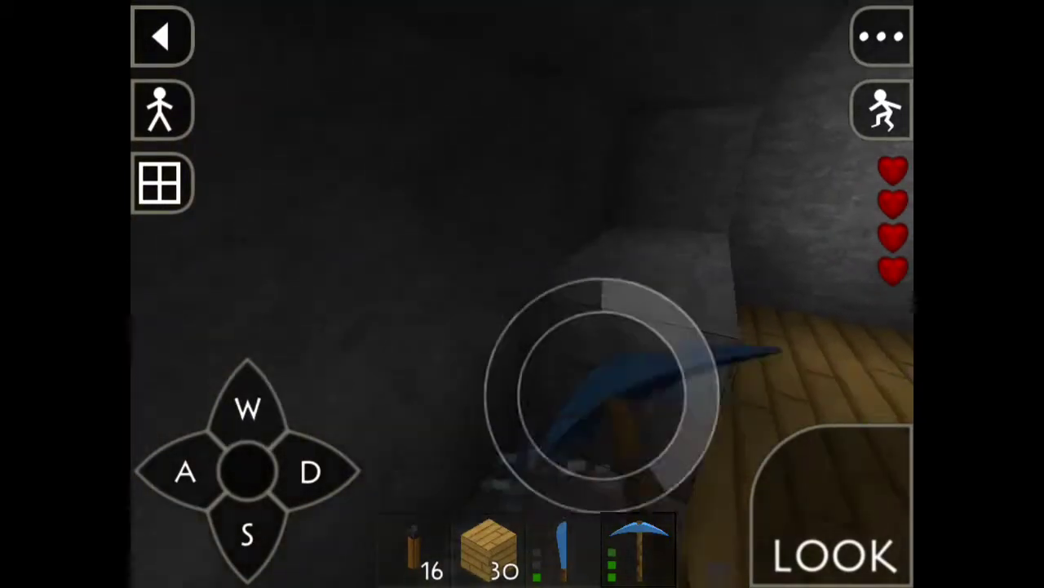
drag(247, 408, 247, 408)
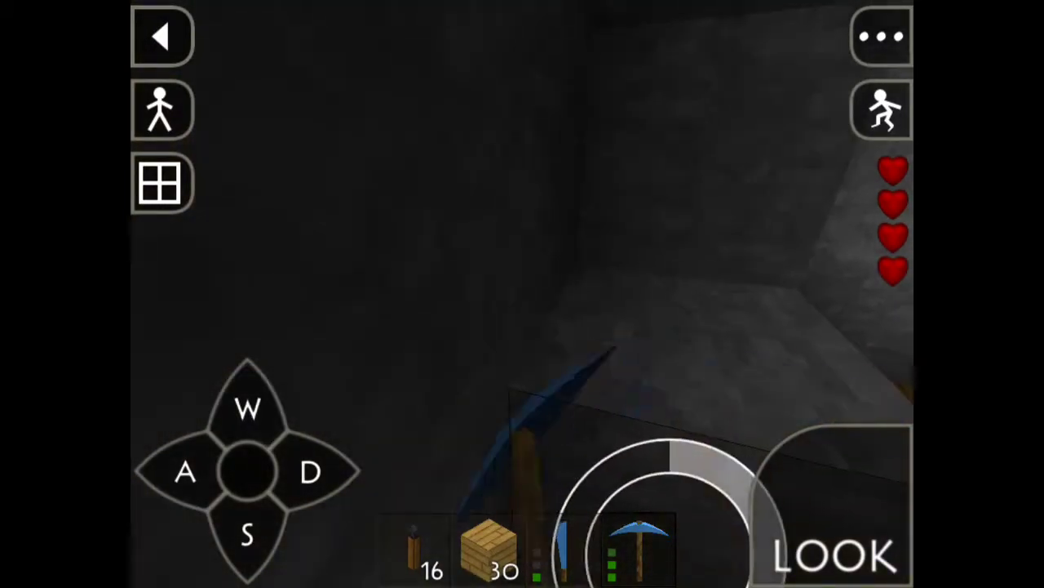
drag(571, 245, 367, 245)
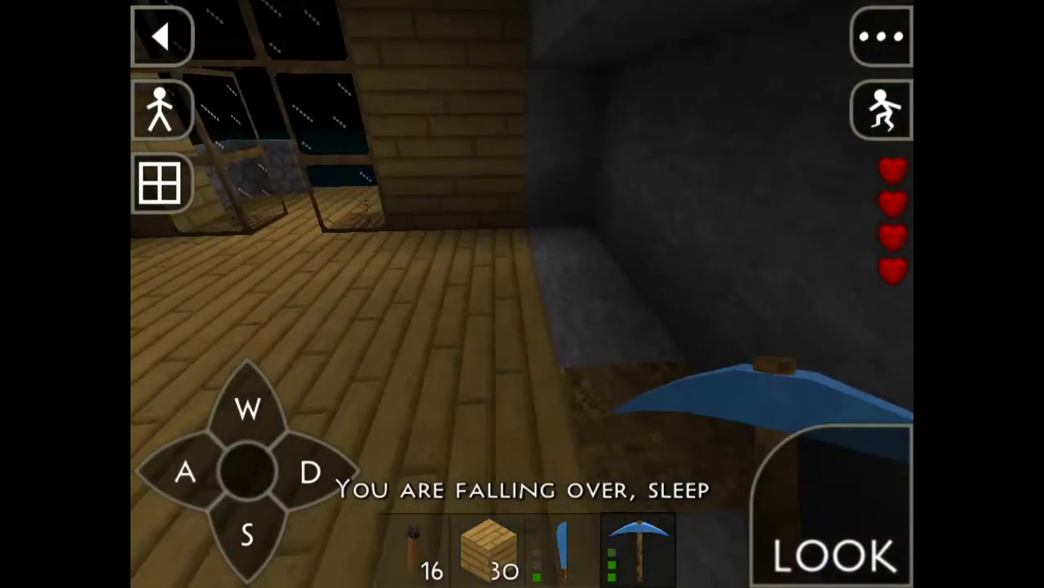
- With planks selected, place seven plank blocks along the floor edge and wall
click(488, 547)
drag(185, 471, 186, 471)
click(337, 221)
click(303, 234)
click(303, 269)
click(326, 310)
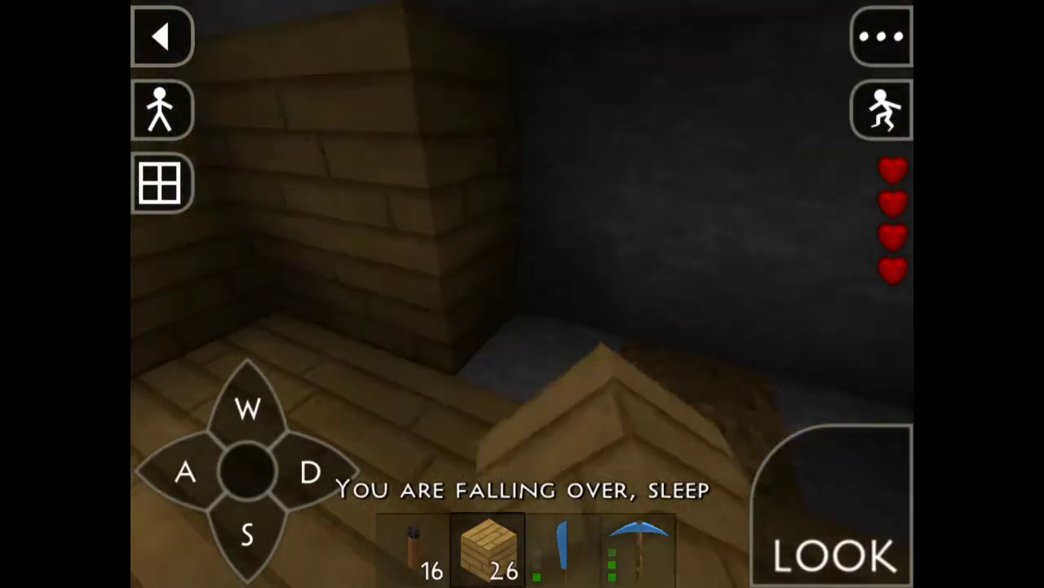
click(522, 326)
click(514, 408)
click(285, 245)
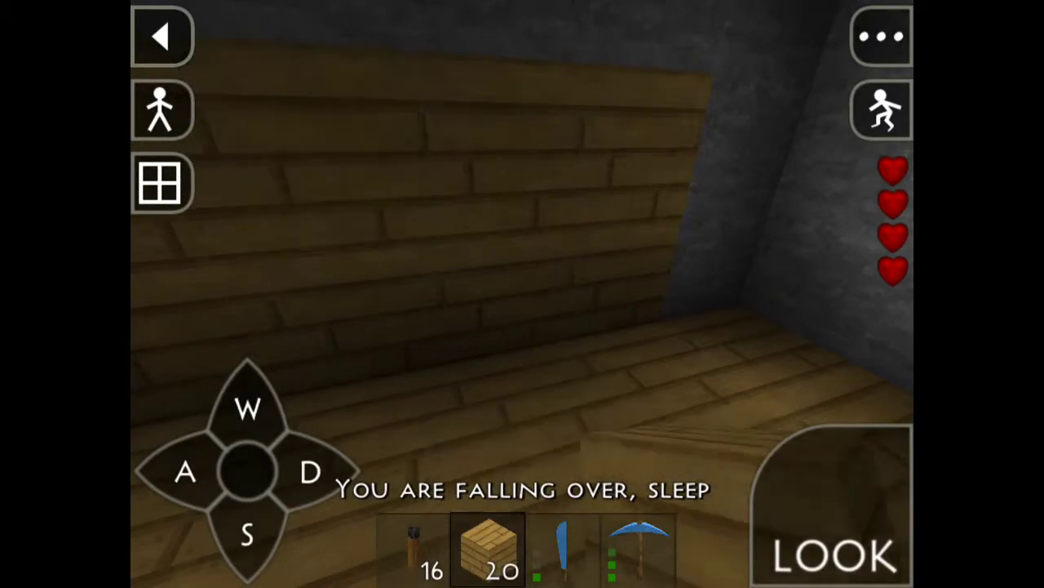
- Mine the stone block above the wall, then place two more planks there
click(639, 547)
drag(514, 341, 514, 341)
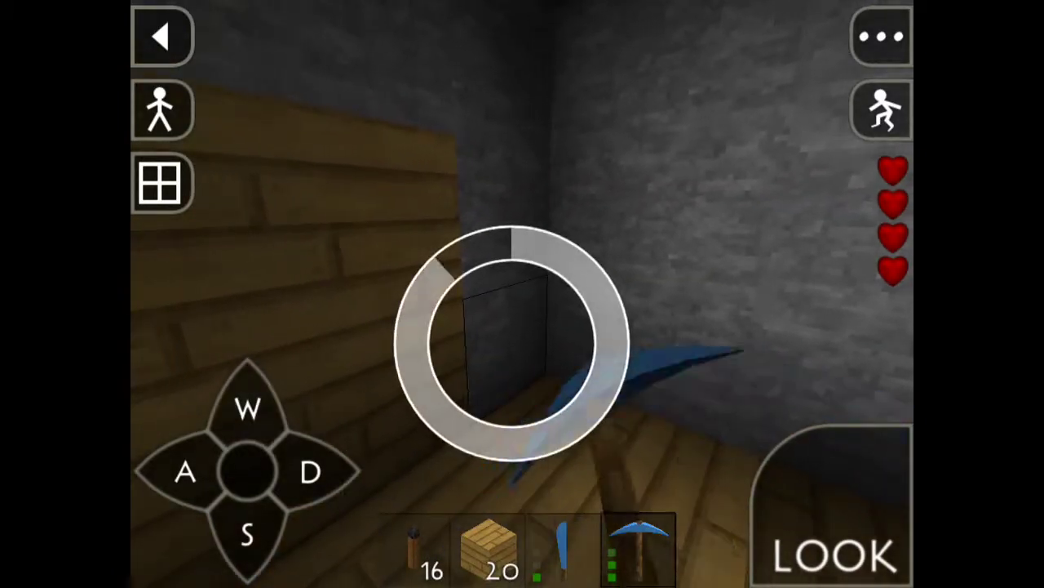
drag(506, 263, 508, 262)
click(488, 547)
click(506, 490)
click(702, 473)
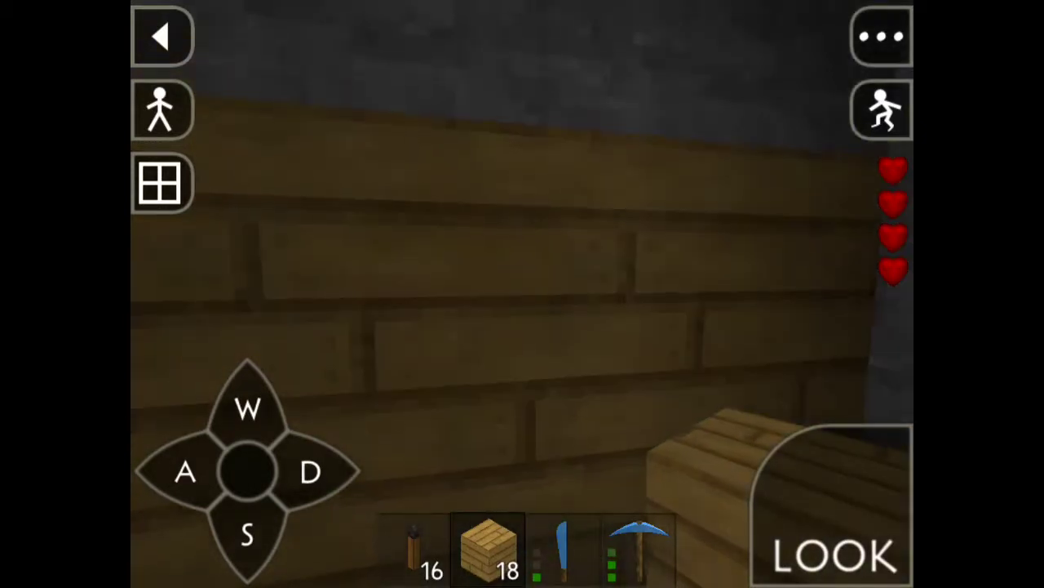
- With the pickaxe, dig out the stone blocks along the wall into the room corner
click(639, 547)
drag(572, 285, 367, 343)
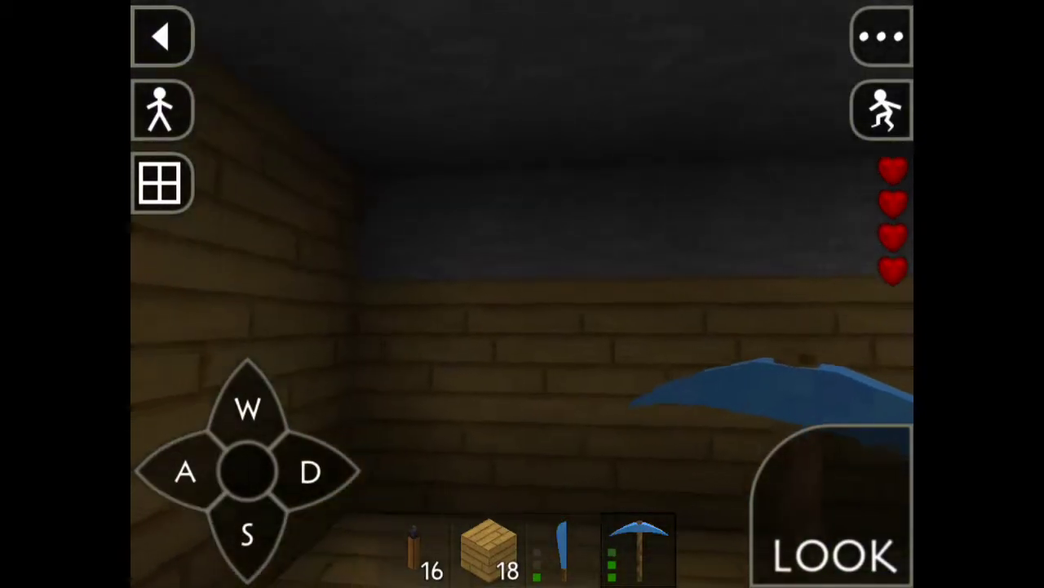
click(310, 471)
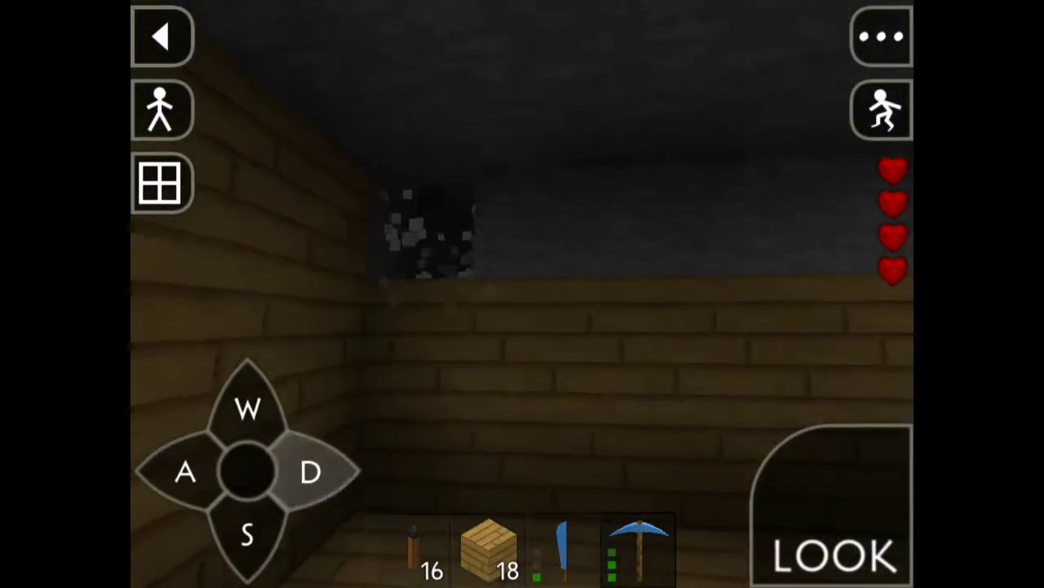
drag(471, 222, 531, 220)
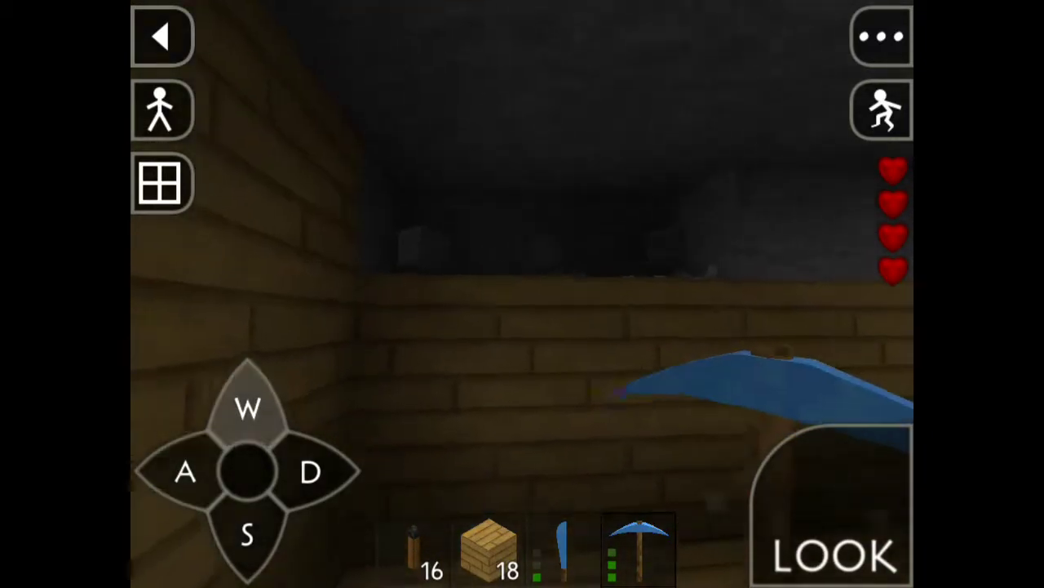
click(310, 471)
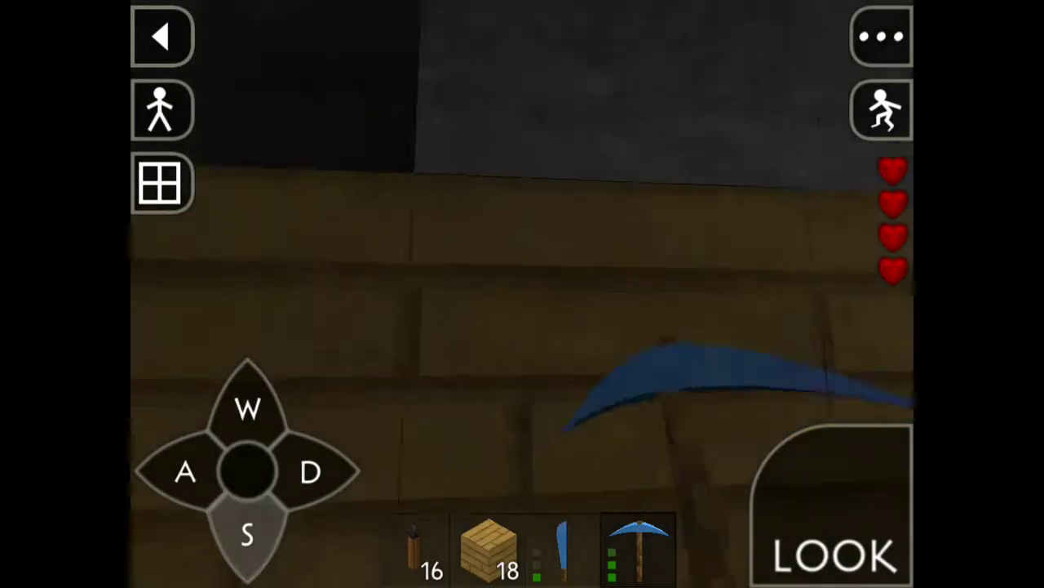
drag(566, 163, 563, 175)
click(612, 196)
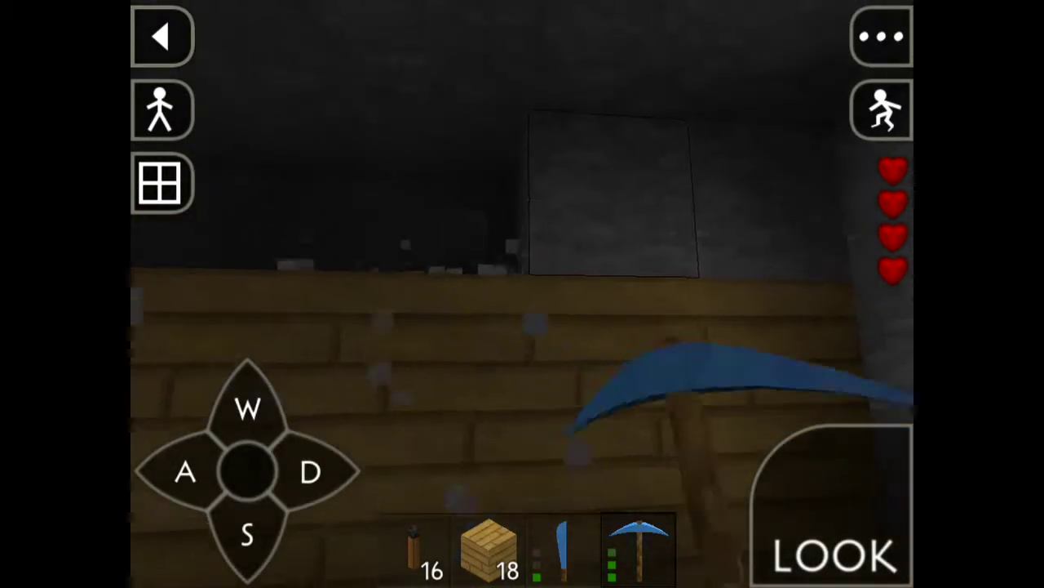
mouse_move(608, 183)
mouse_down()
mouse_move(587, 219)
mouse_move(595, 213)
mouse_up()
- Fill the cleared spots with three more plank blocks, leaving 12 planks
click(620, 228)
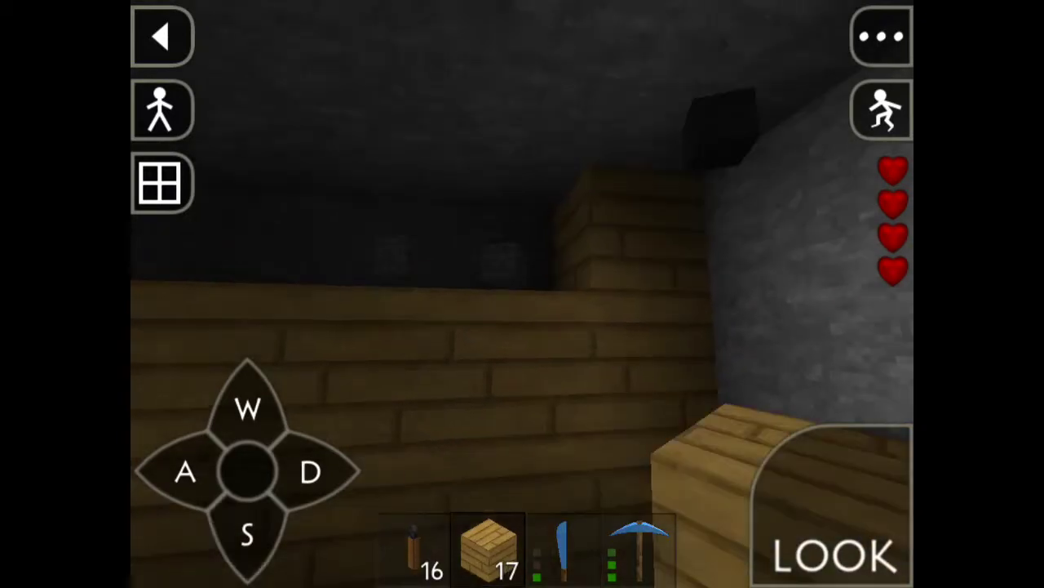
click(522, 204)
click(522, 204)
click(522, 367)
click(522, 367)
click(522, 368)
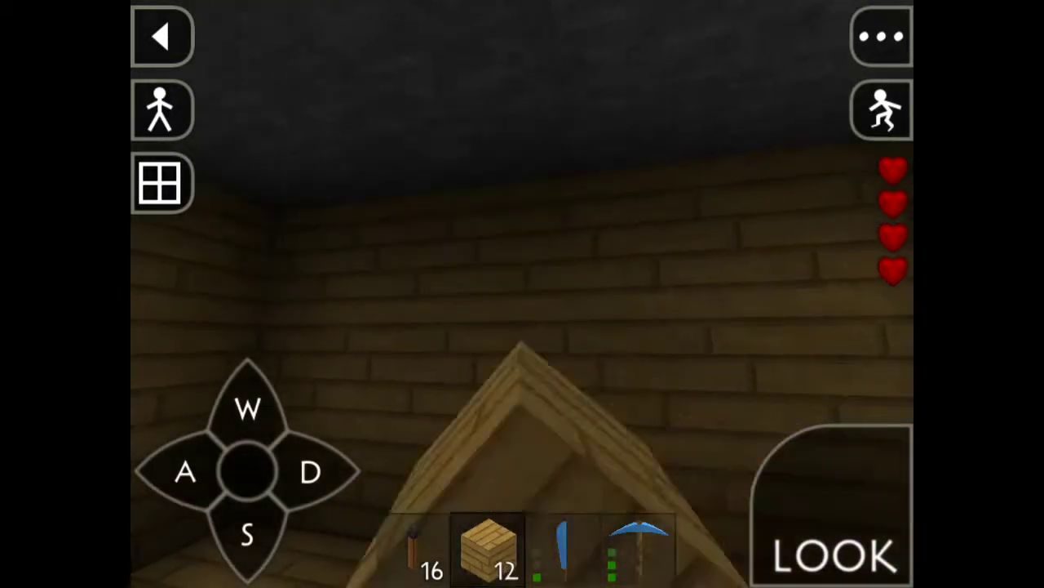
- Mine several more stone blocks out of the cliff wall with the pickaxe
drag(522, 293, 669, 244)
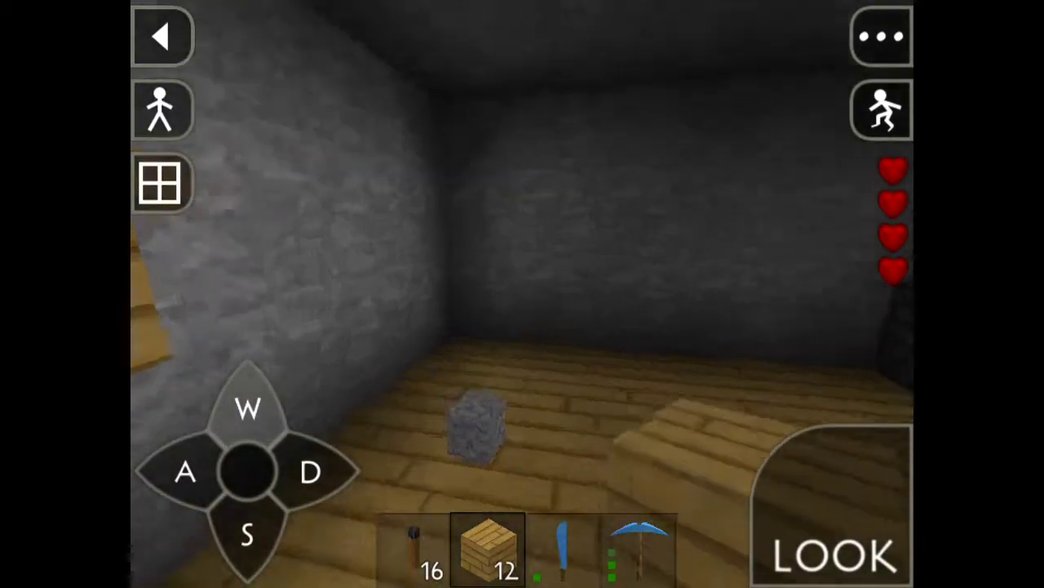
click(639, 547)
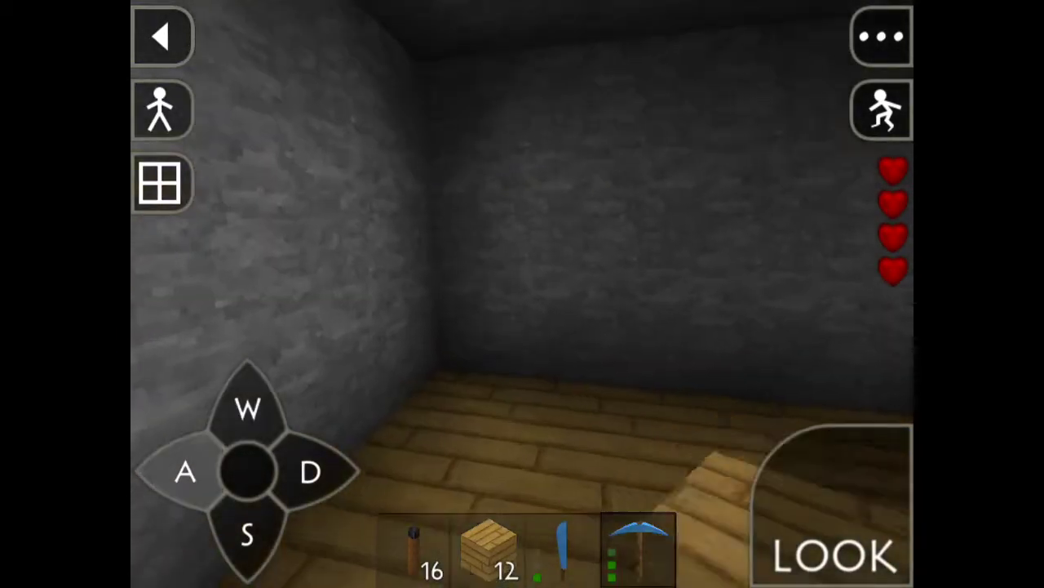
drag(522, 293, 425, 310)
click(547, 326)
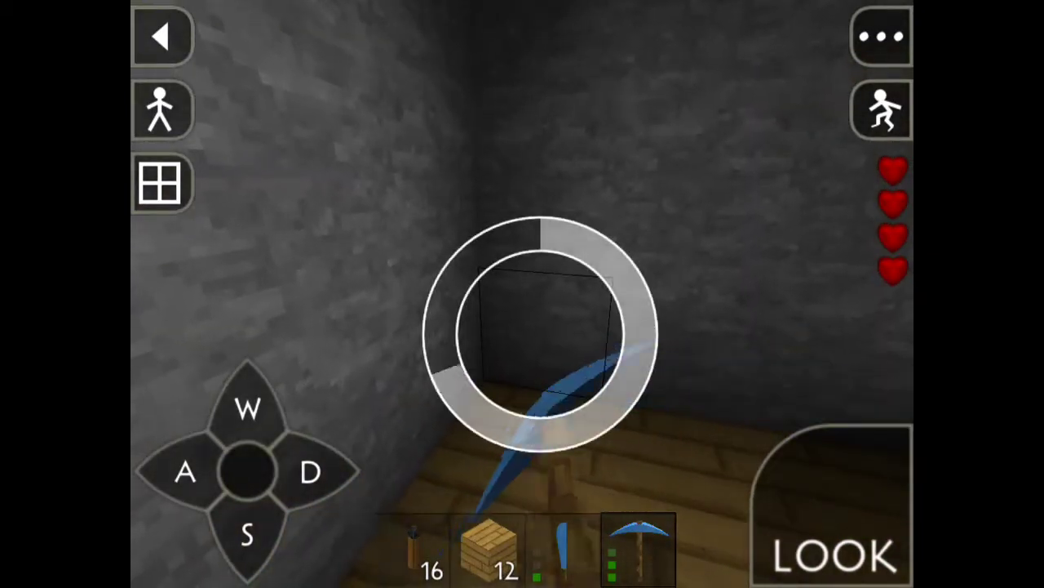
drag(541, 261, 543, 310)
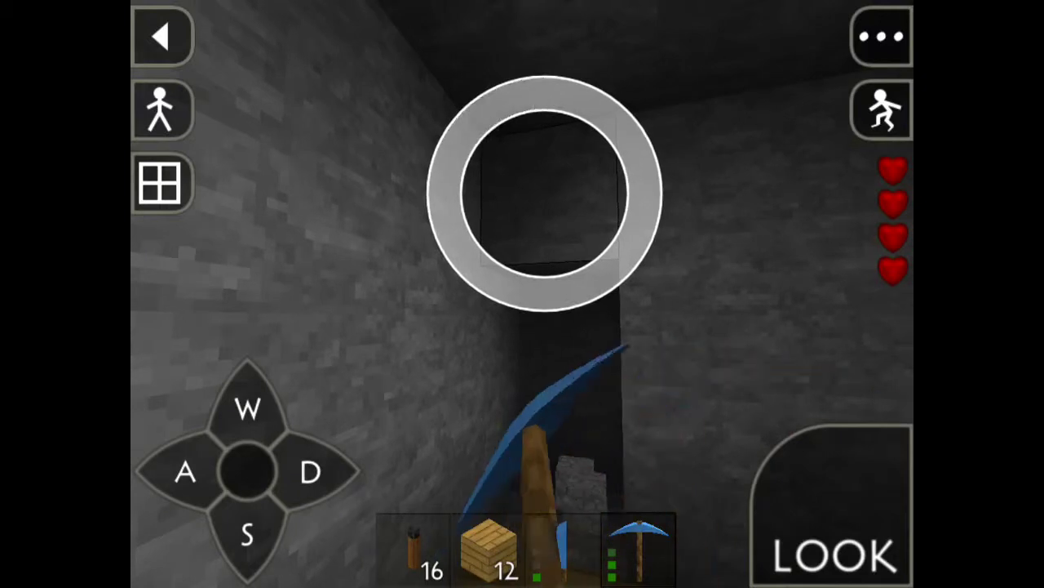
mouse_move(544, 193)
mouse_down()
mouse_move(612, 204)
mouse_move(620, 384)
mouse_up()
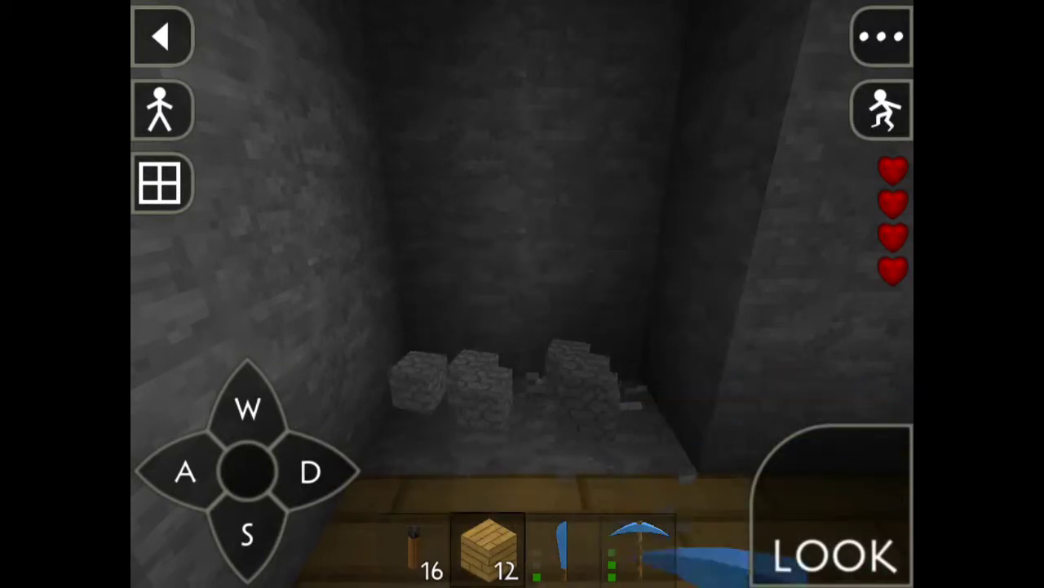
- Place three plank blocks in the dug-out space
click(522, 367)
click(522, 245)
click(522, 204)
drag(620, 326, 457, 245)
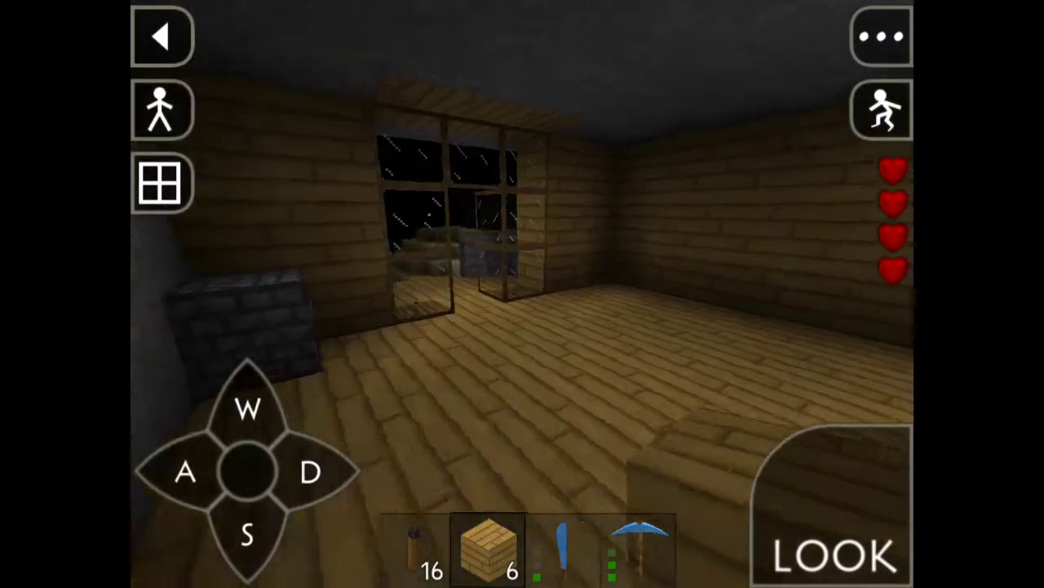
- Mine the stone blocks beside the new plank wall
drag(489, 285, 776, 294)
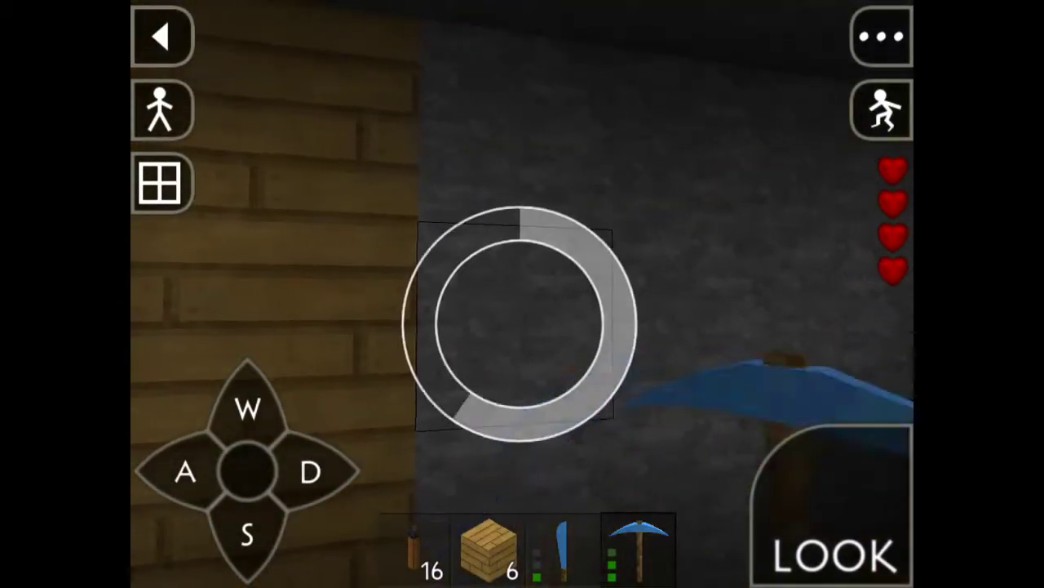
drag(519, 322, 519, 351)
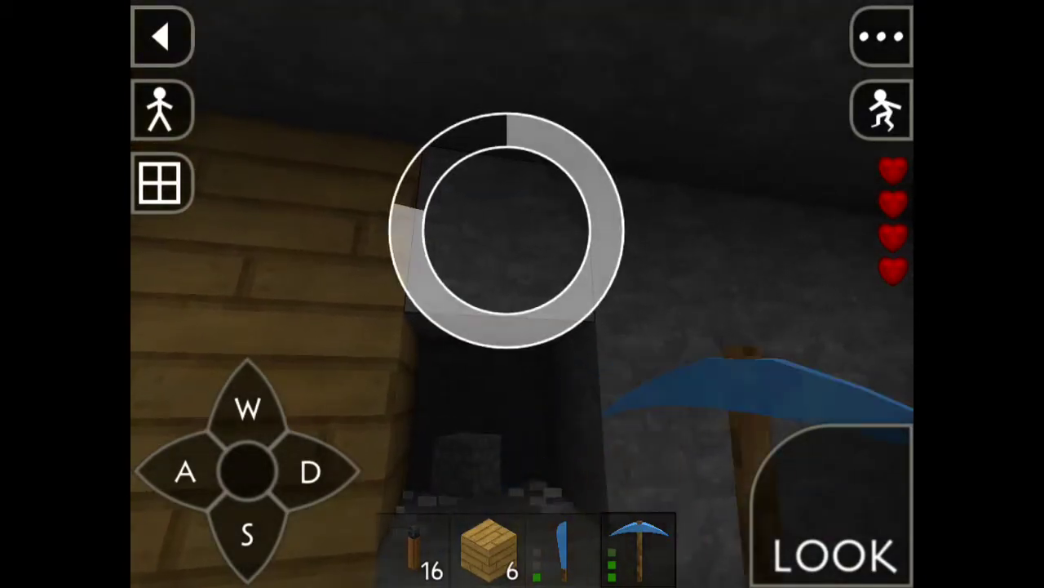
drag(522, 294, 481, 302)
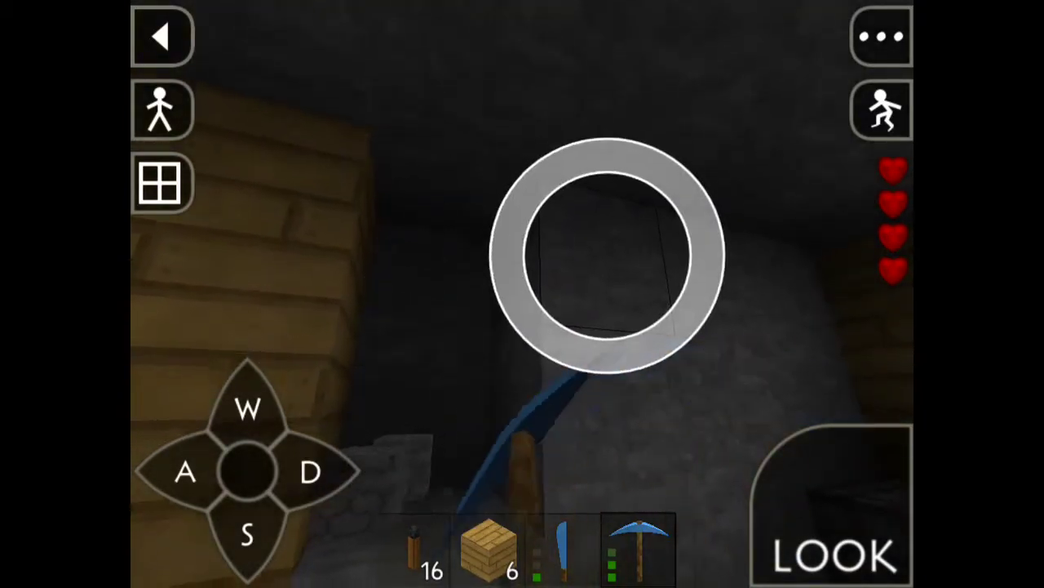
mouse_move(607, 254)
mouse_down()
mouse_move(615, 319)
mouse_move(686, 384)
mouse_up()
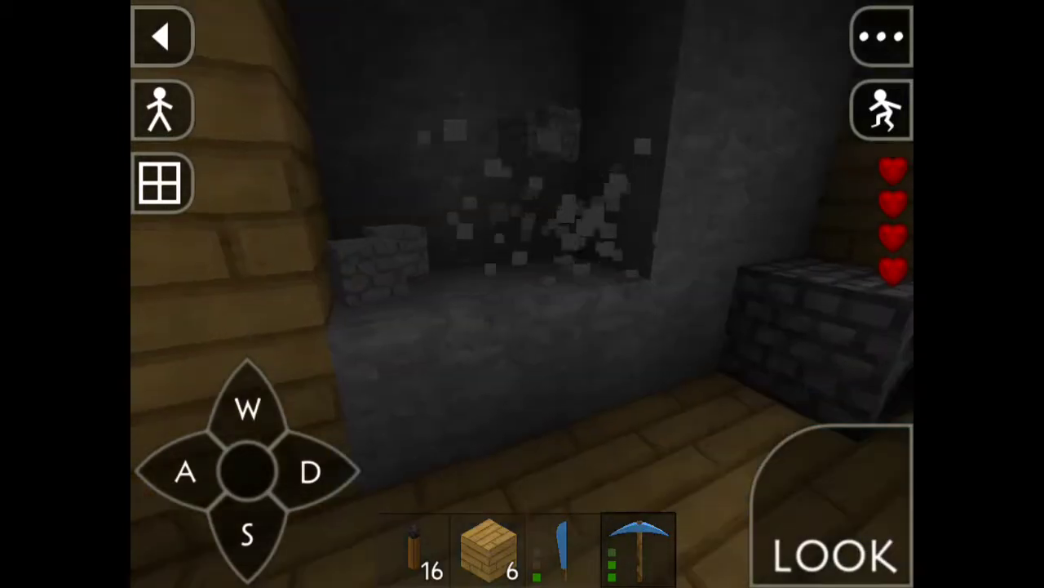
drag(593, 361, 490, 383)
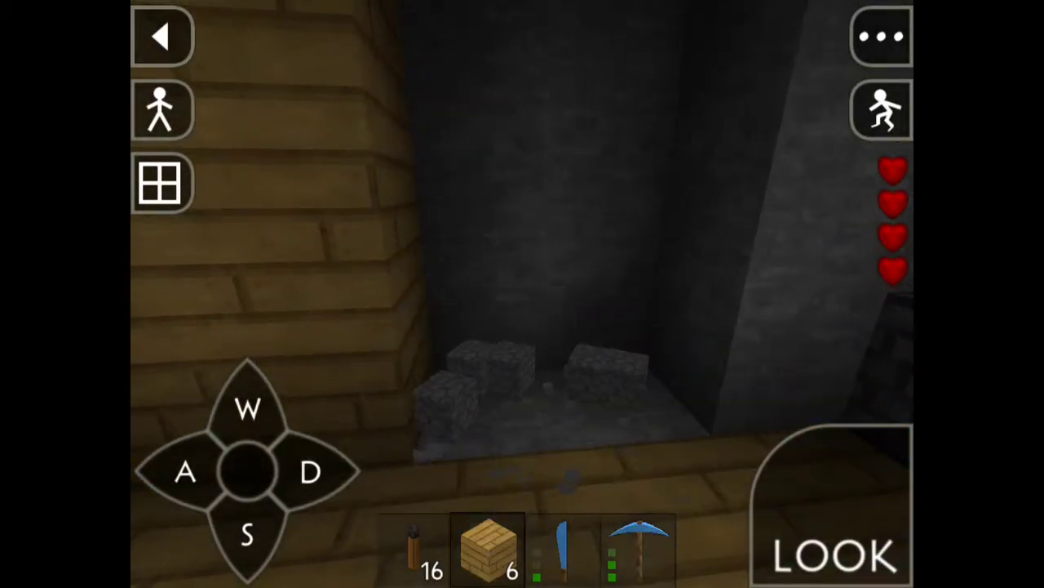
- Place the final three plank blocks, using up all planks, and look around the room
click(555, 383)
click(522, 342)
drag(522, 326, 620, 311)
click(185, 472)
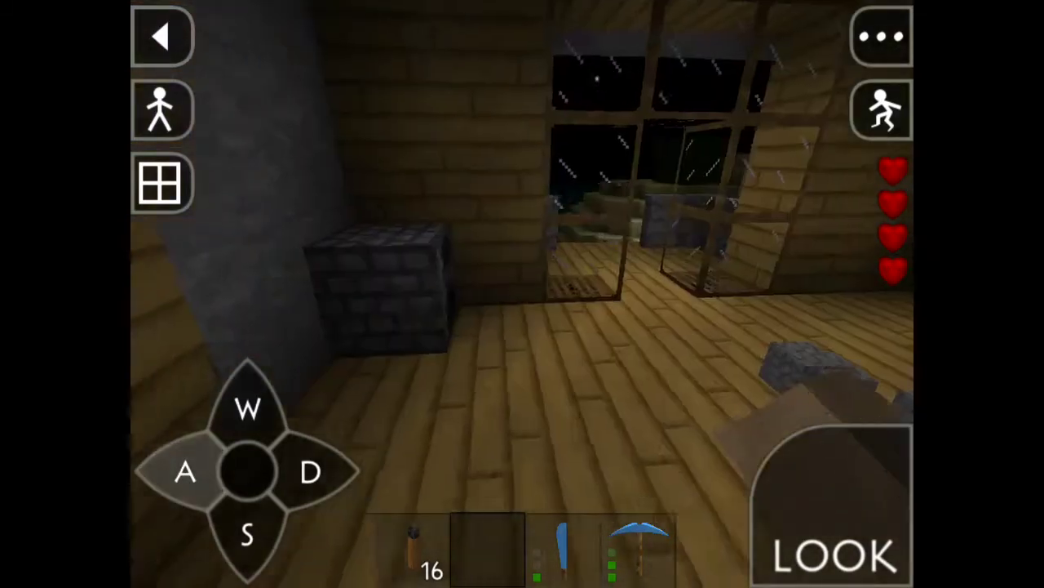
mouse_move(522, 326)
mouse_down()
mouse_move(734, 326)
mouse_move(408, 326)
mouse_move(734, 326)
mouse_up()
- Move the 40-block cobblestone stack from the inventory into the empty hotbar slot
click(639, 547)
click(160, 183)
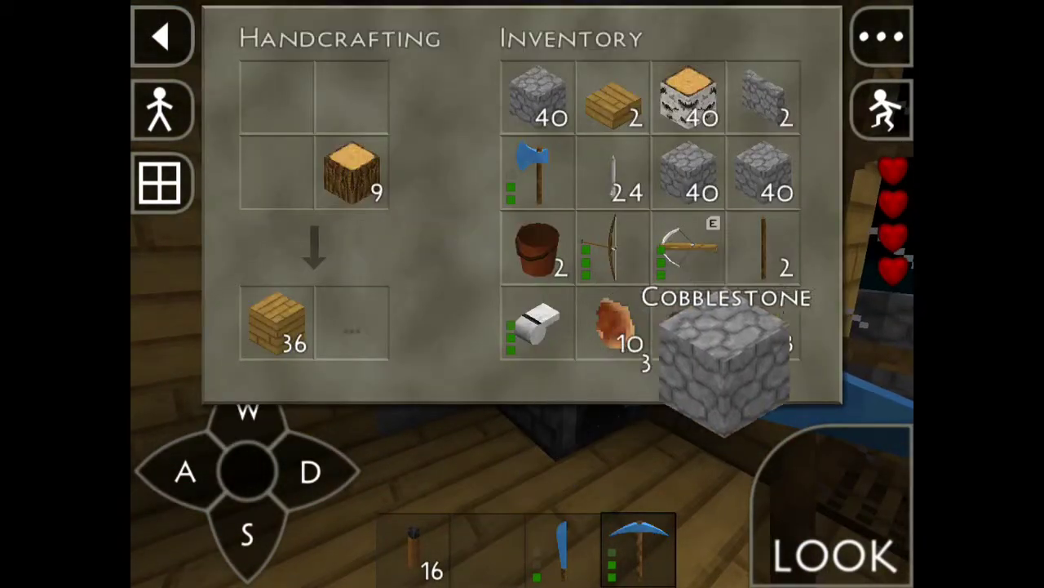
drag(725, 368, 538, 96)
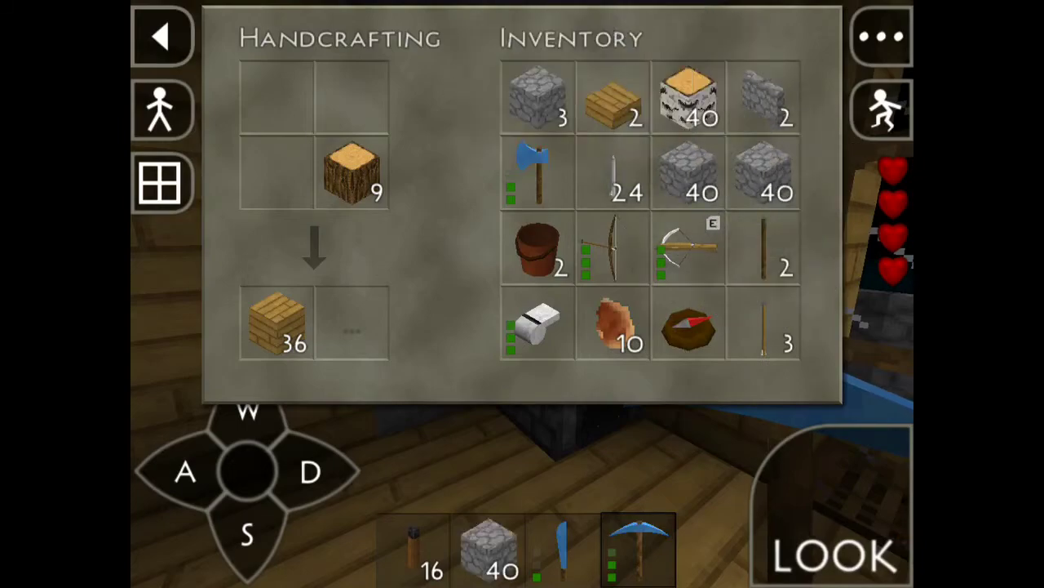
click(160, 183)
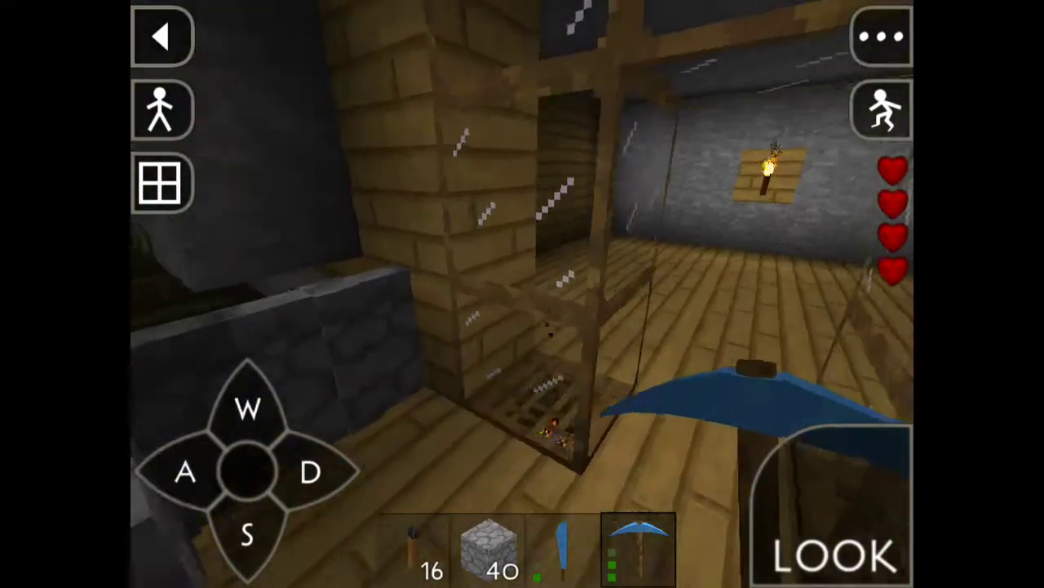